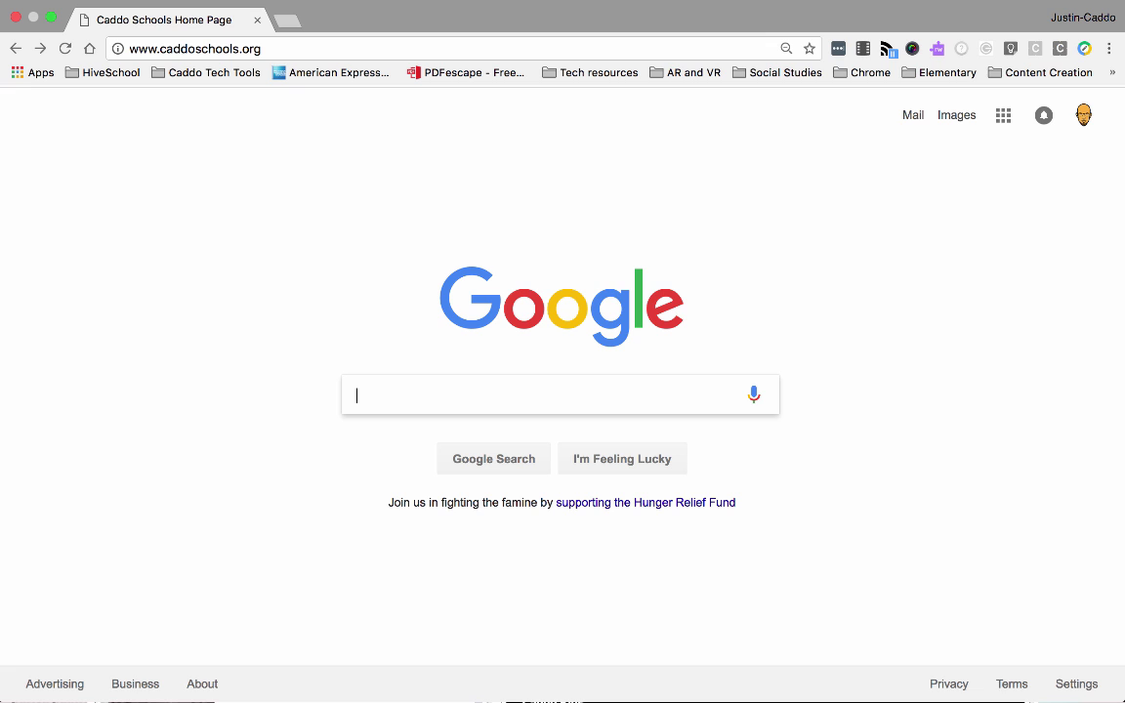
Replace the current address with launch.caddoschools.org and load the site
left_click(598, 49)
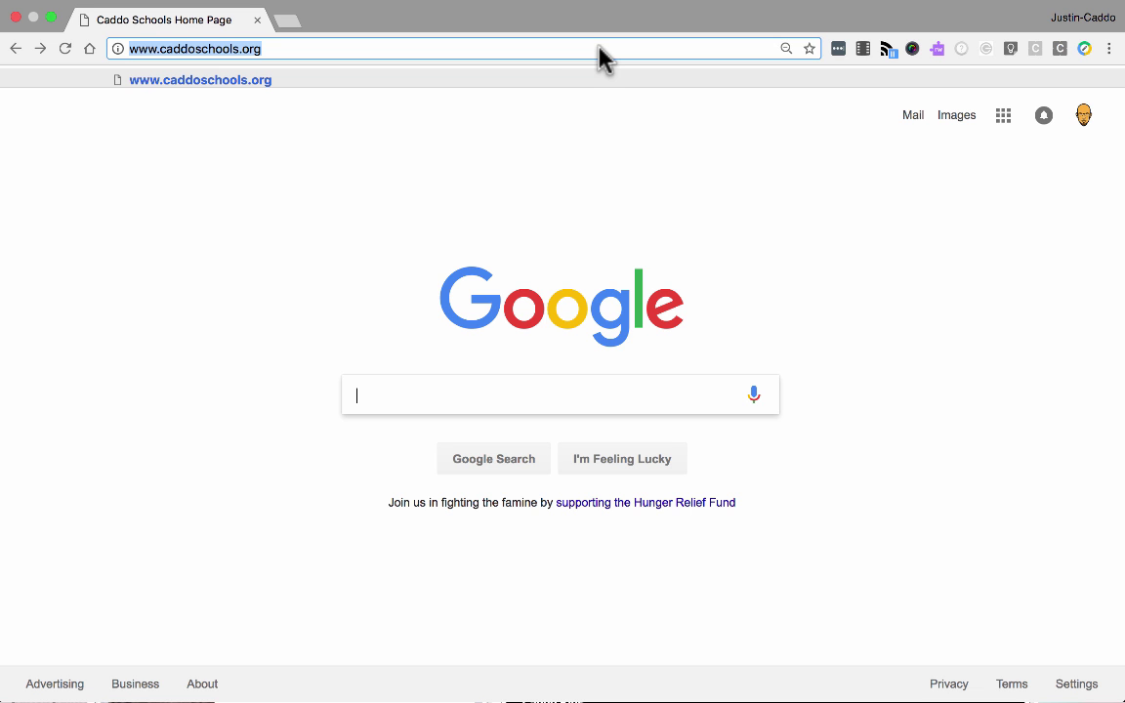
triple_click(537, 48)
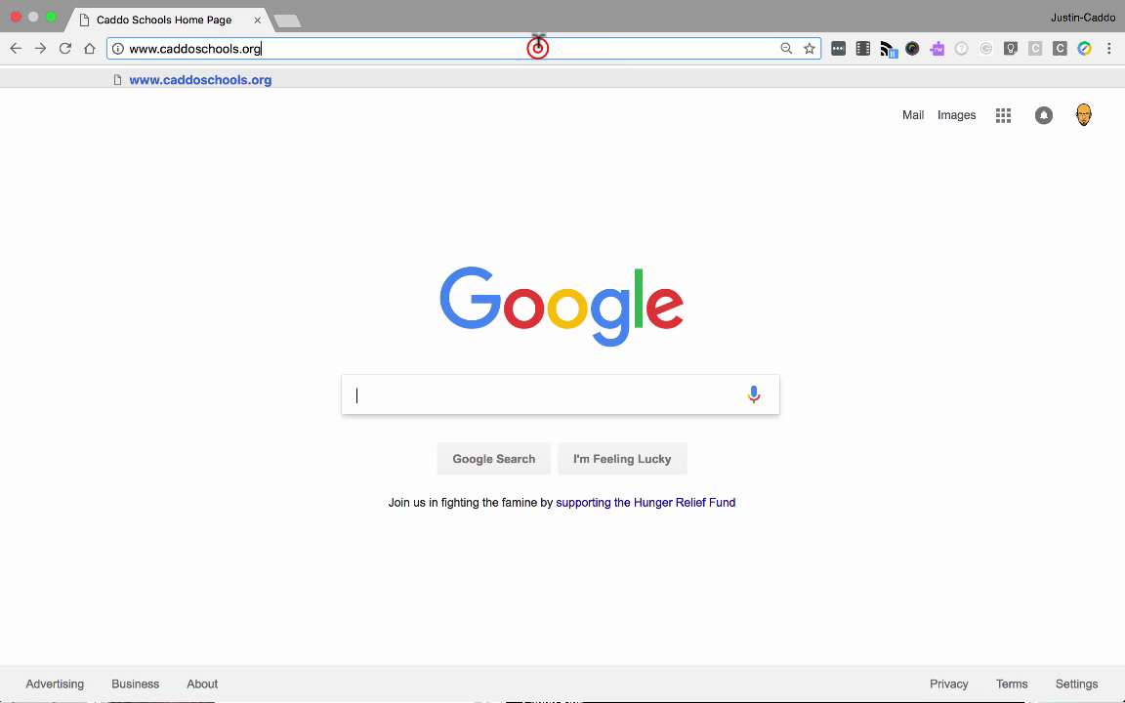
key("BackSpace")
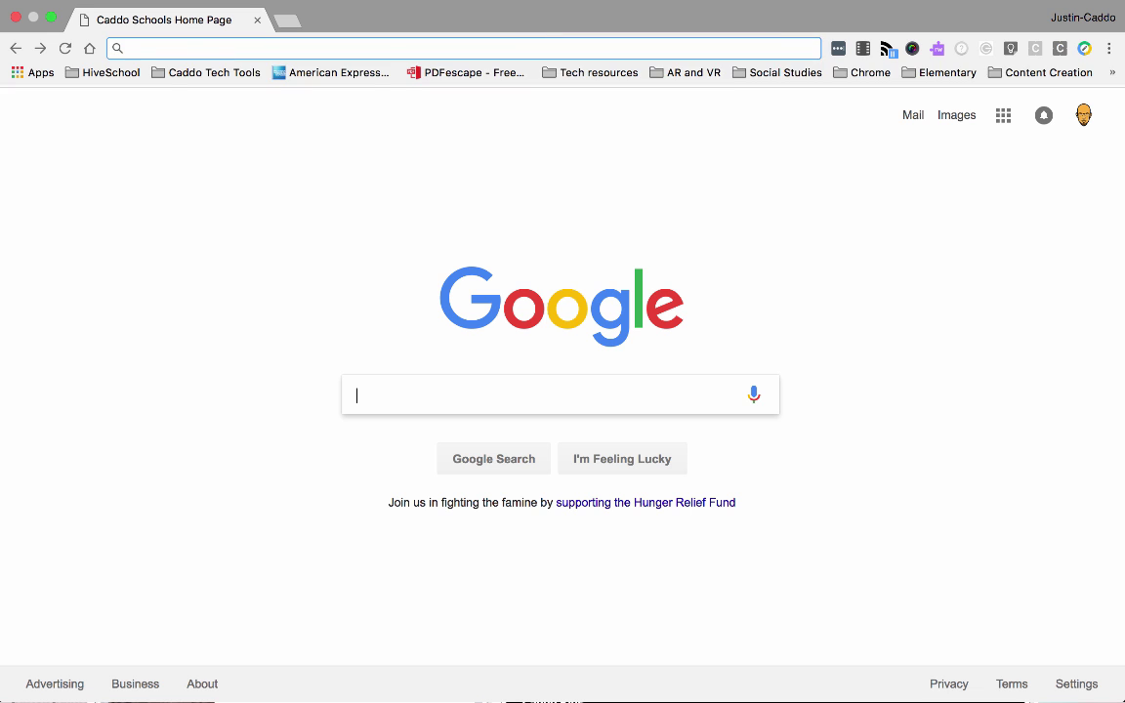
type("launch.caddoschools.org")
key("Return")
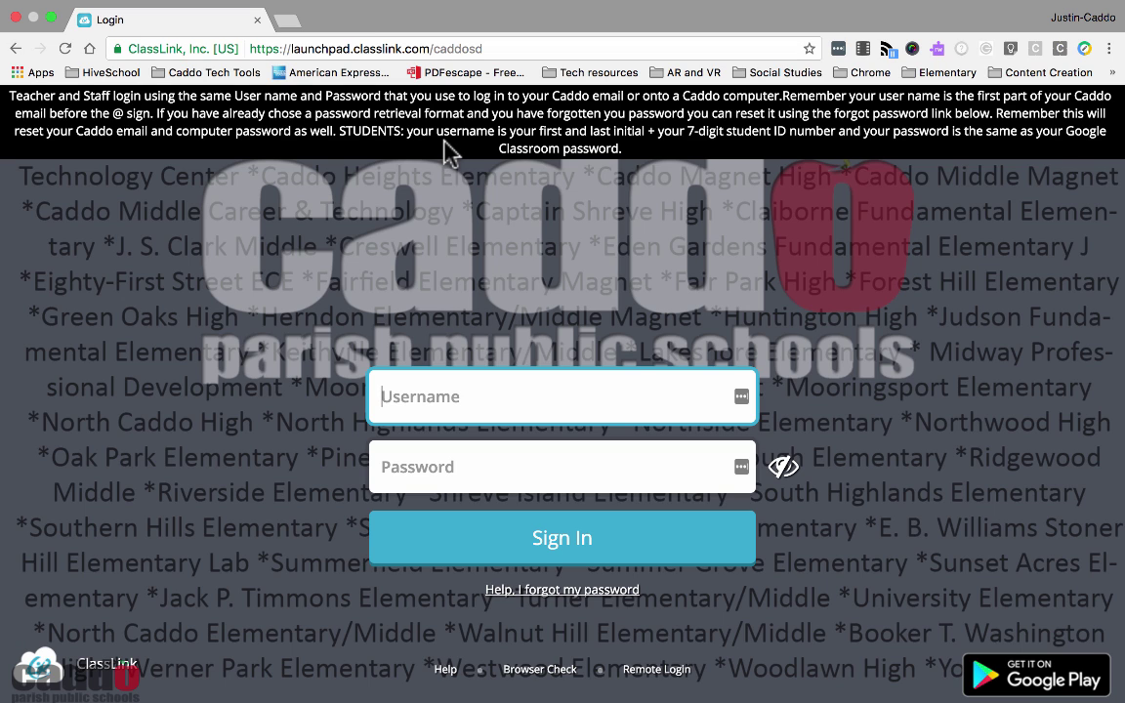
Attempt to sign in with the Username and Password fields left empty
left_click(496, 527)
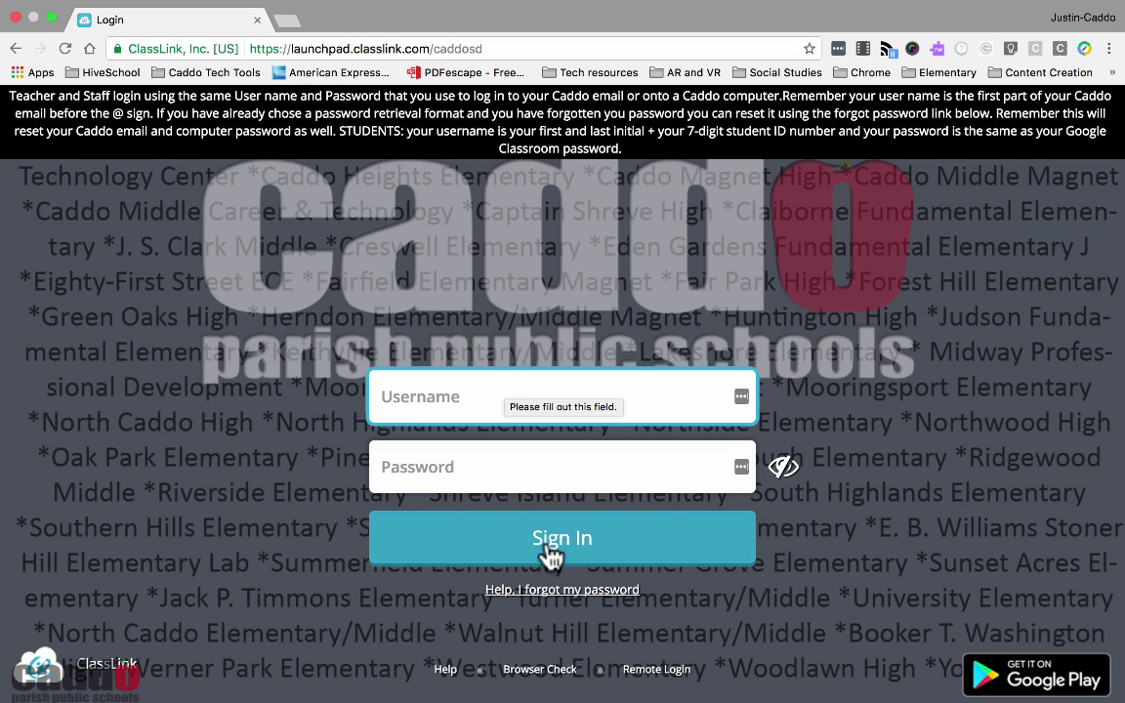
left_click(584, 590)
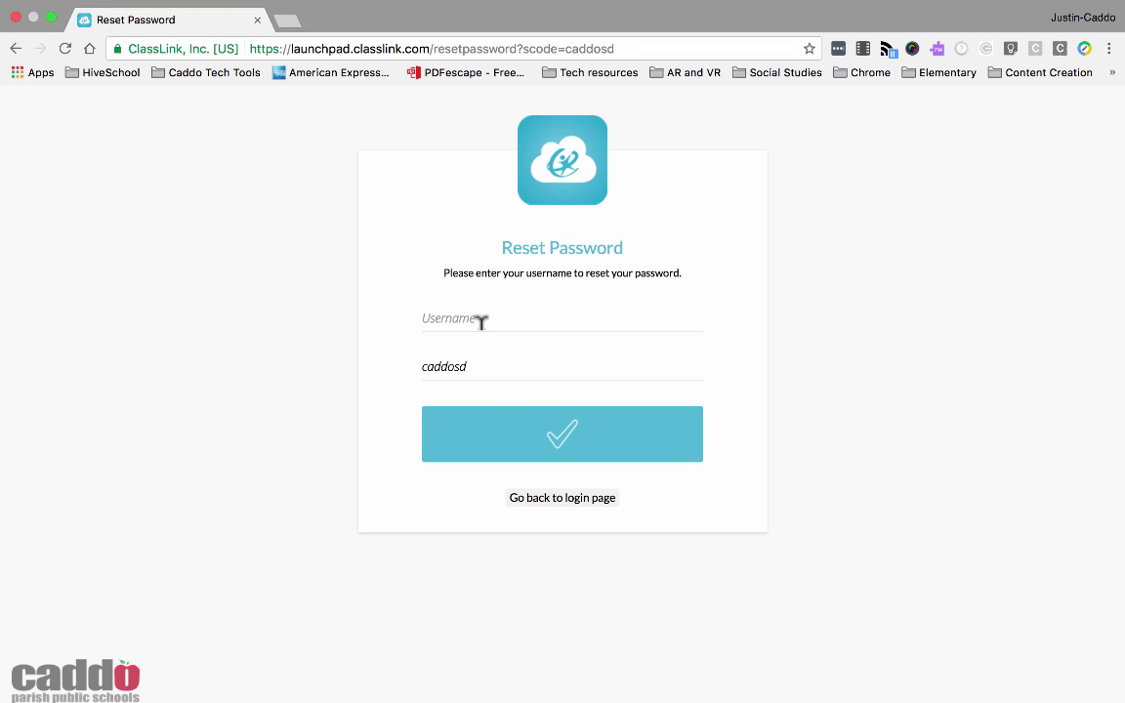
left_click(481, 318)
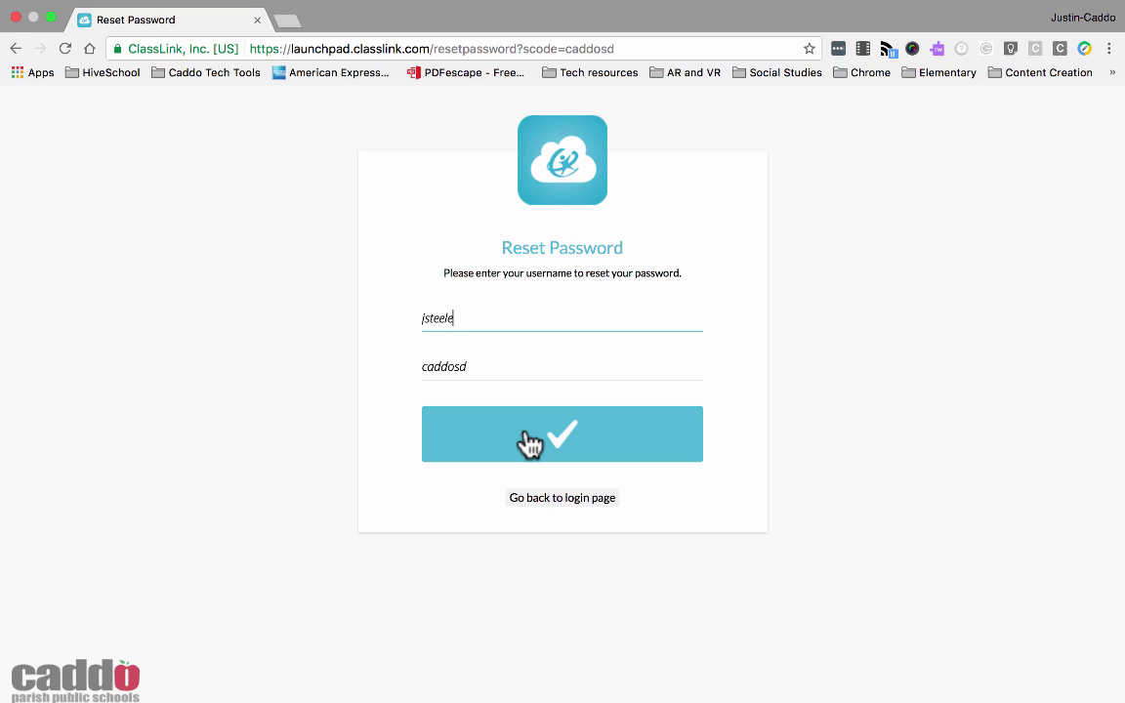
left_click(550, 500)
left_click(550, 500)
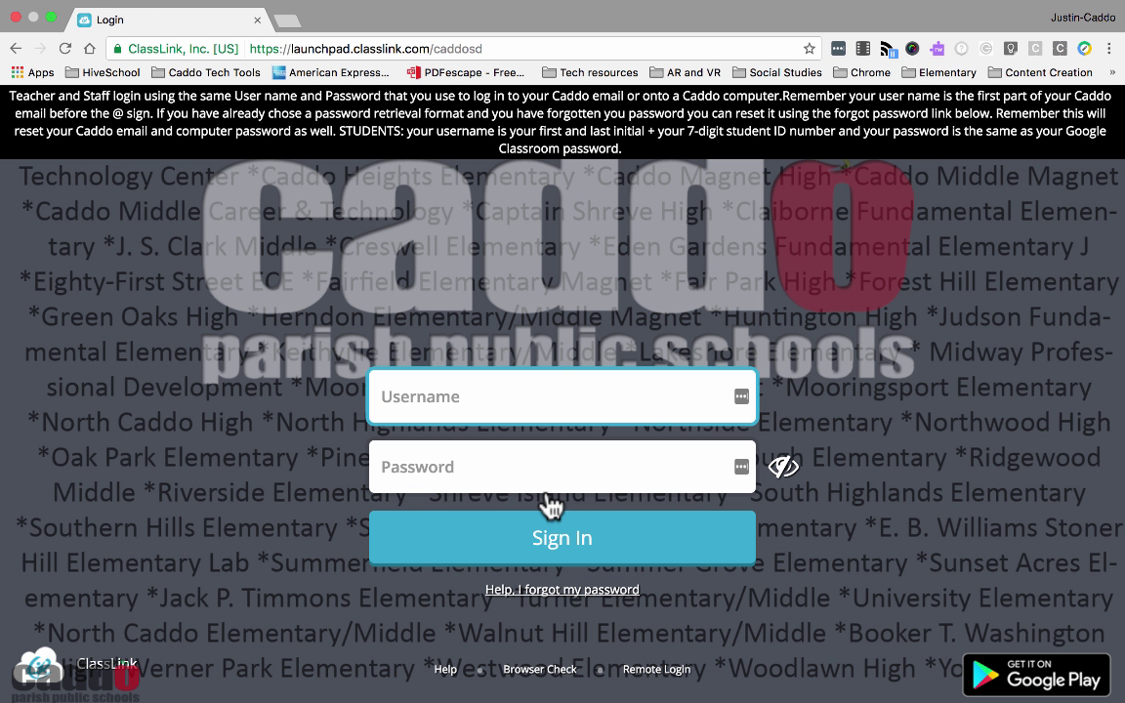
Enter the account's username and password and submit them with Sign In
key("Tab")
type("••••••••••")
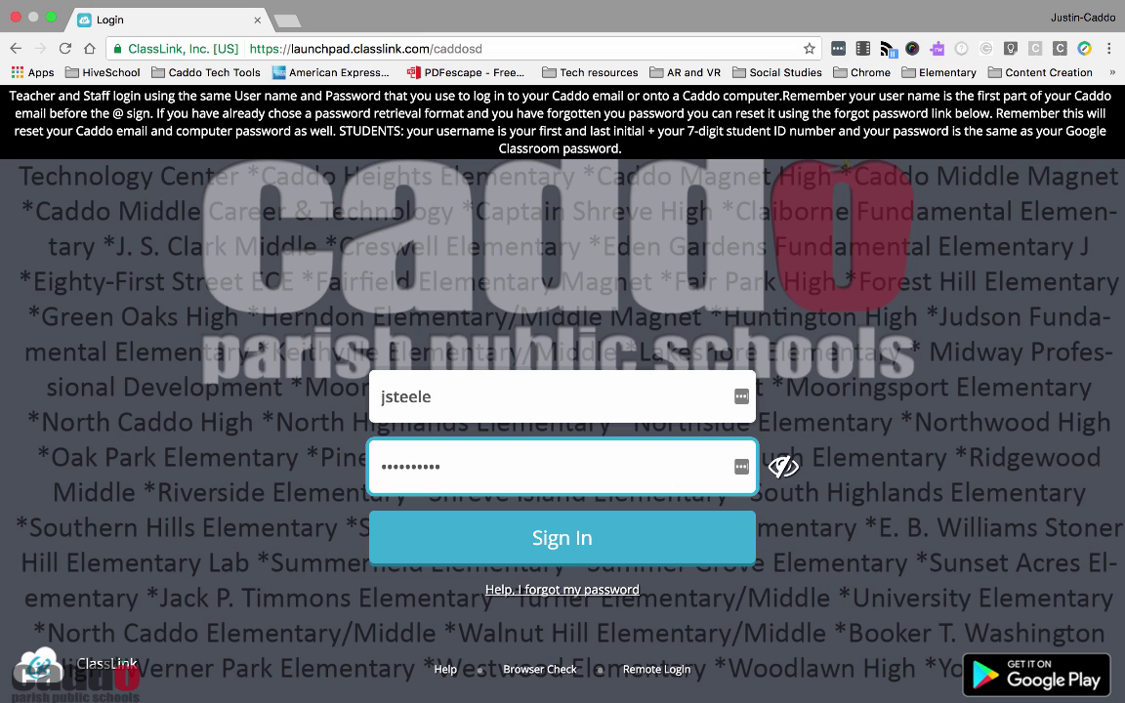
left_click(558, 559)
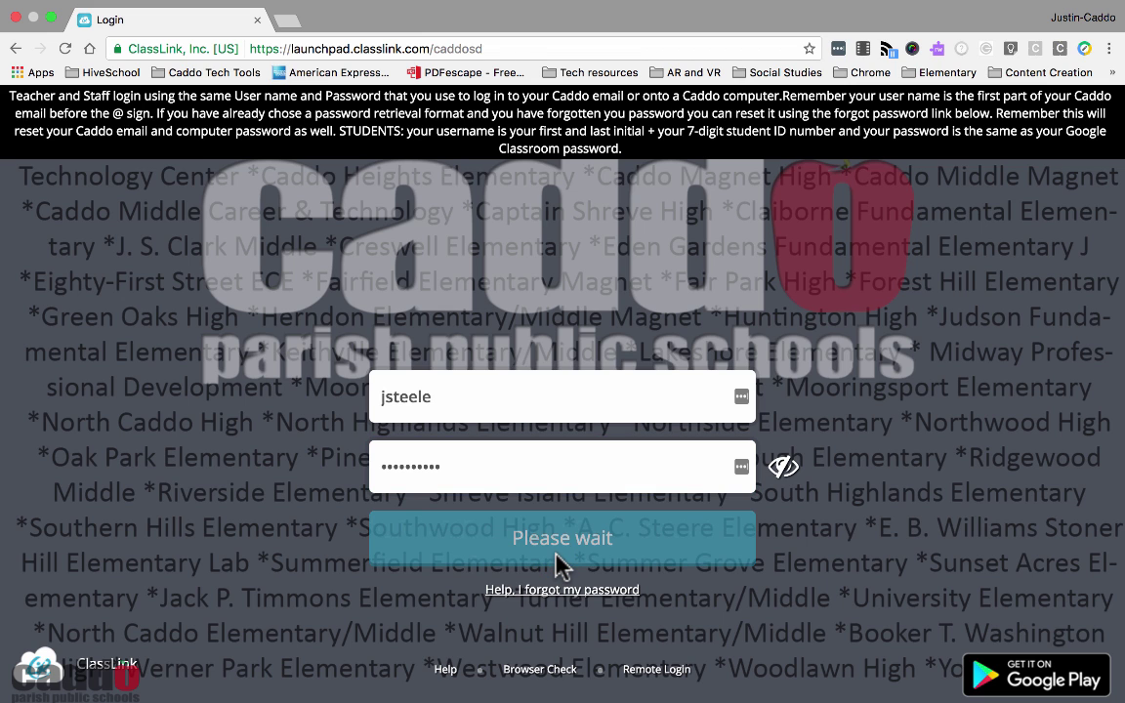
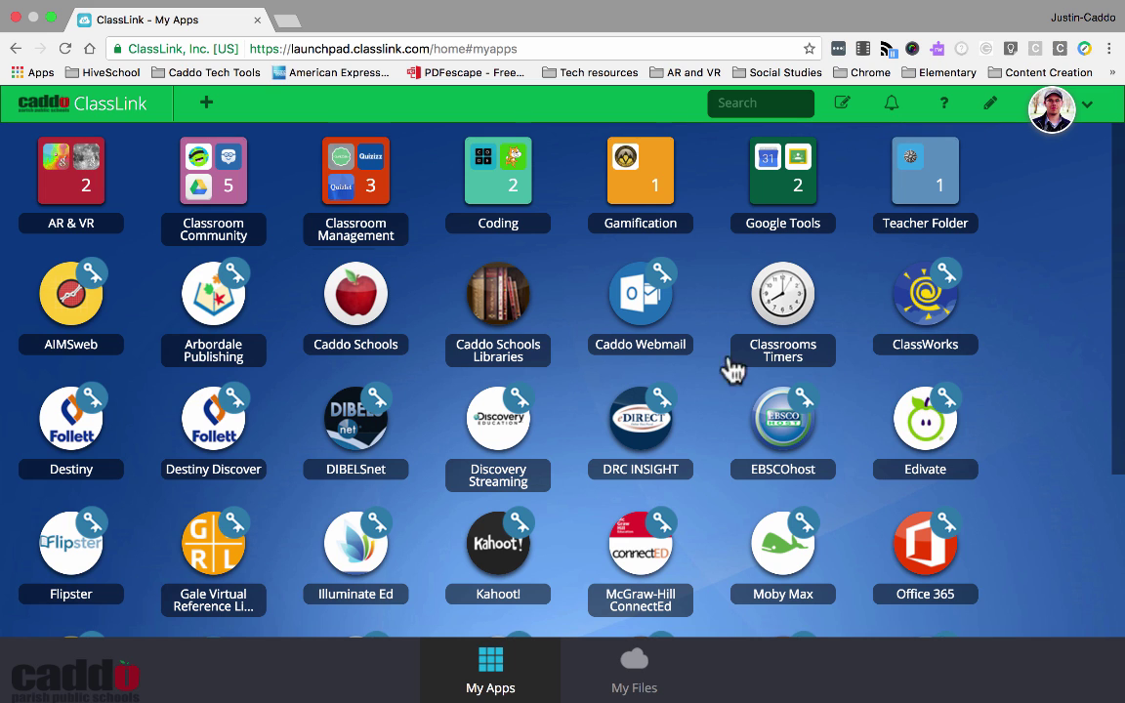
Sort the launchpad apps and folders alphabetically with Sort By > Alpha
right_click(1014, 383)
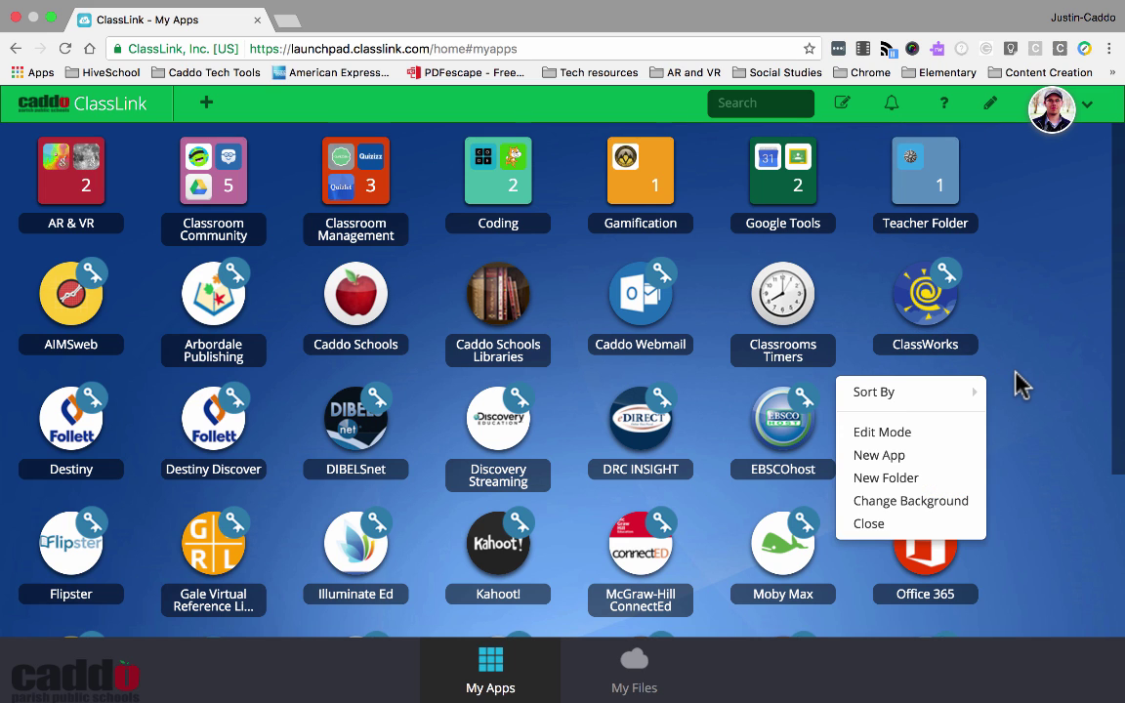
mouse_move(956, 396)
left_click(1013, 391)
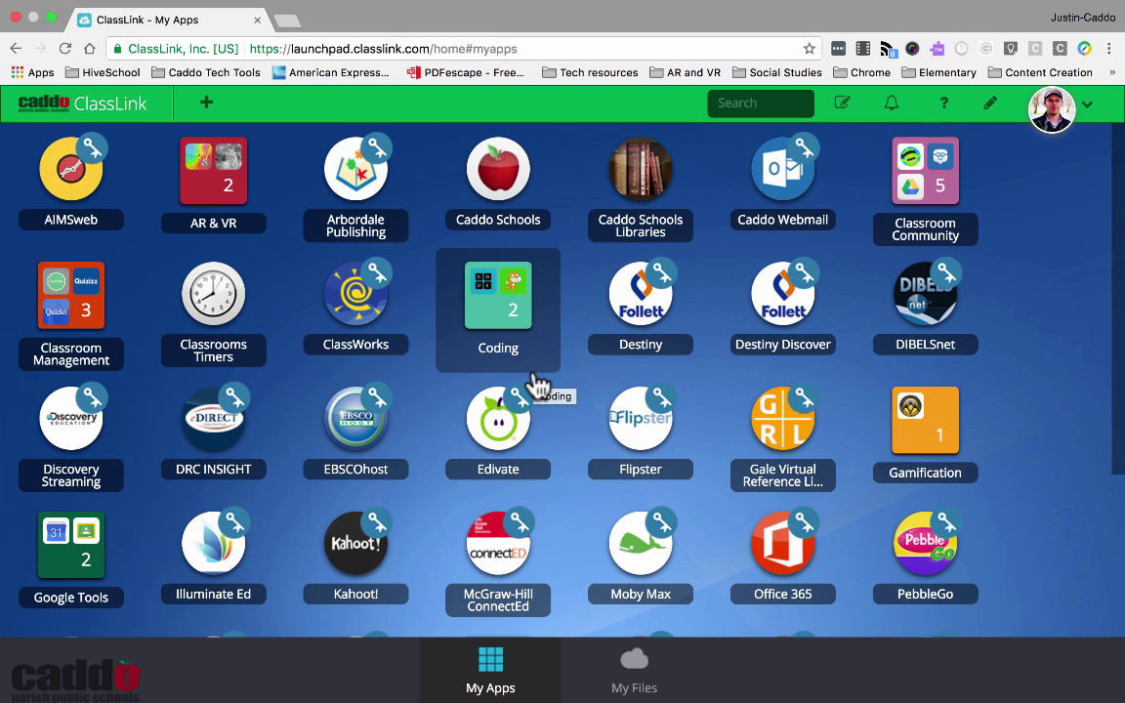
Preview the App Library through New App, then close it
right_click(1023, 343)
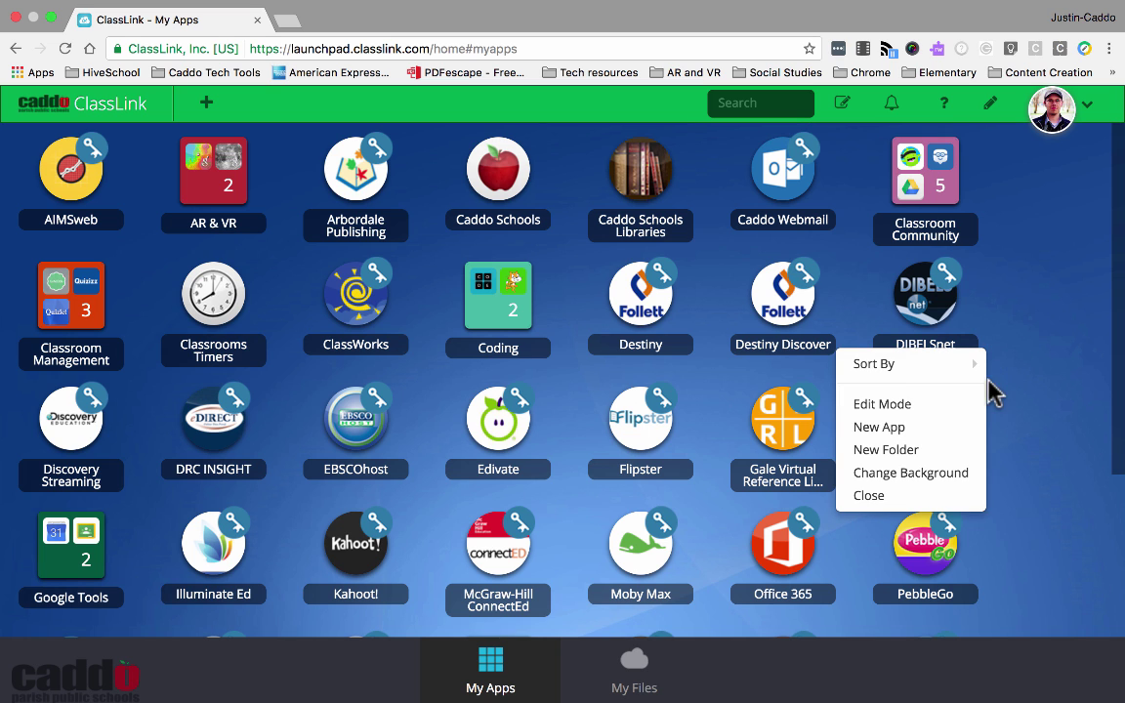
left_click(933, 430)
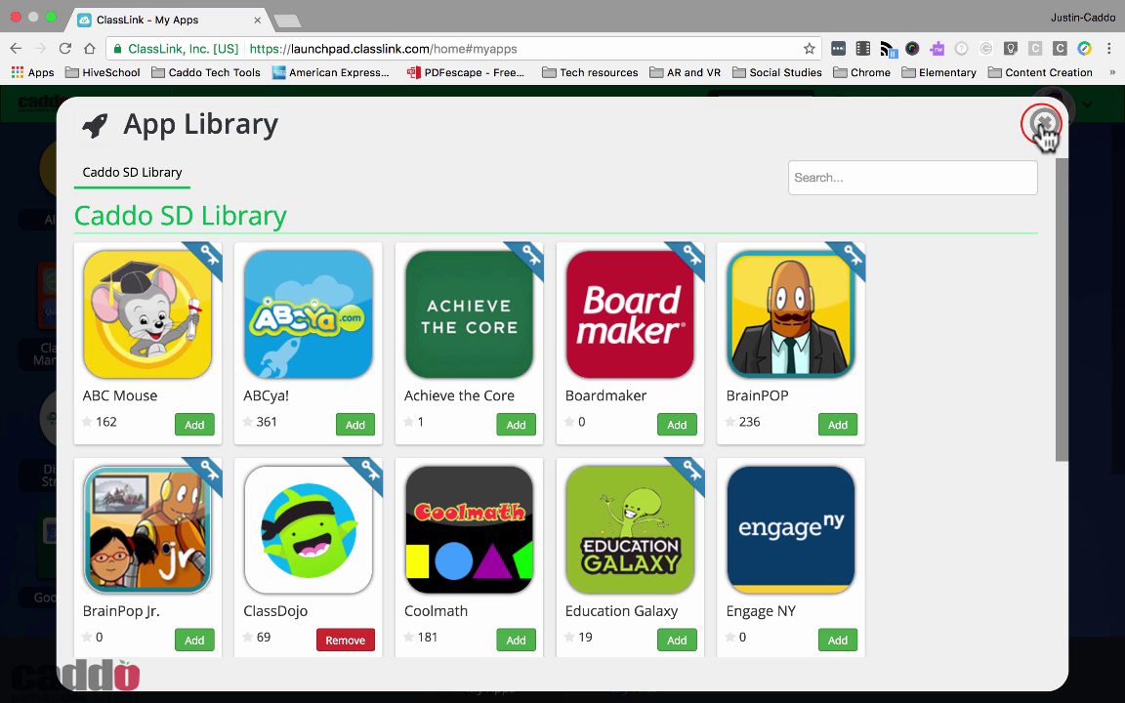
left_click(1043, 125)
right_click(1003, 339)
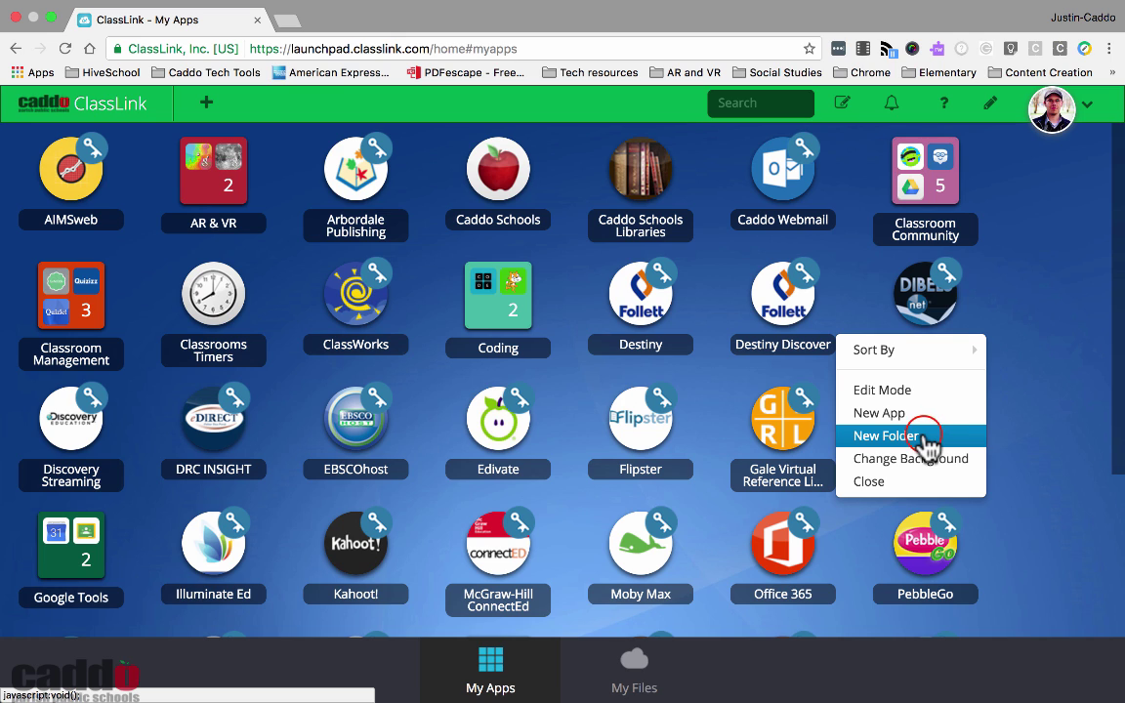
Add a new folder named 'Math Resources' to the apps
left_click(924, 442)
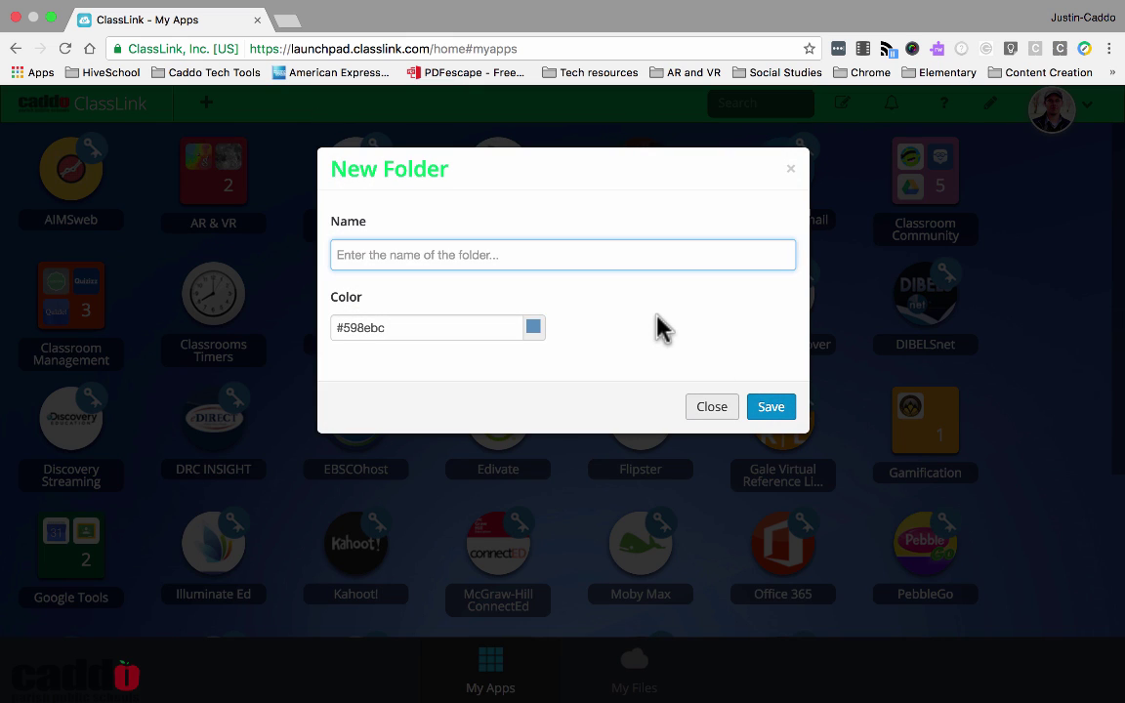
type("Math Resources")
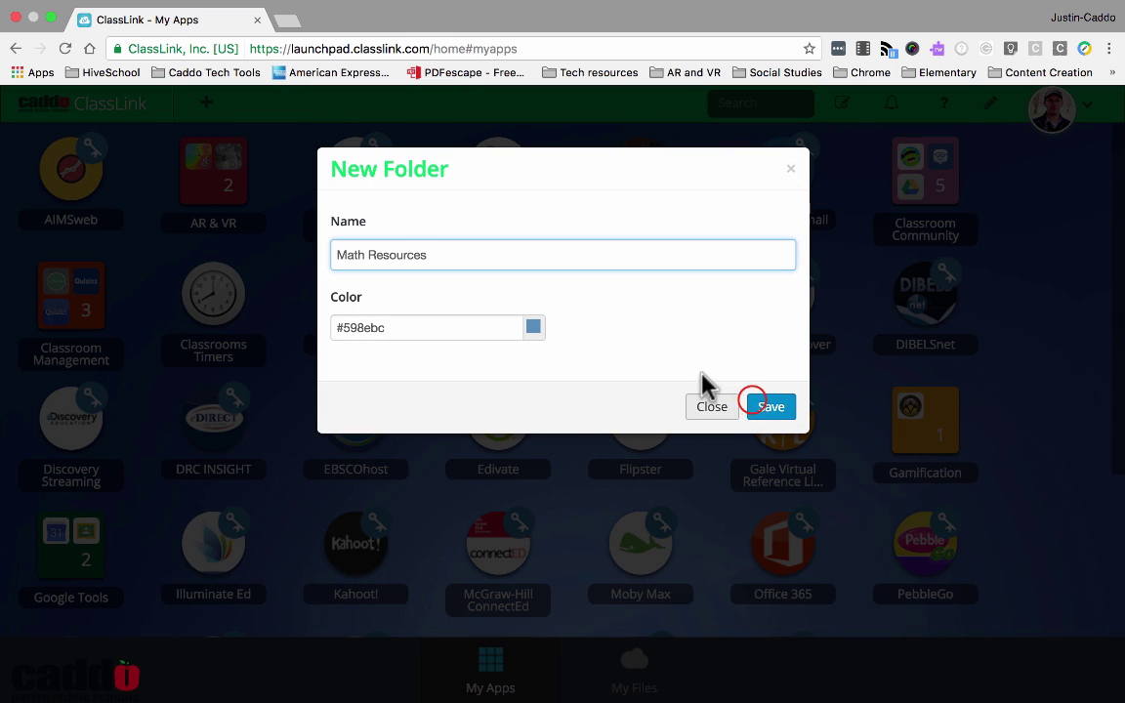
left_click(757, 406)
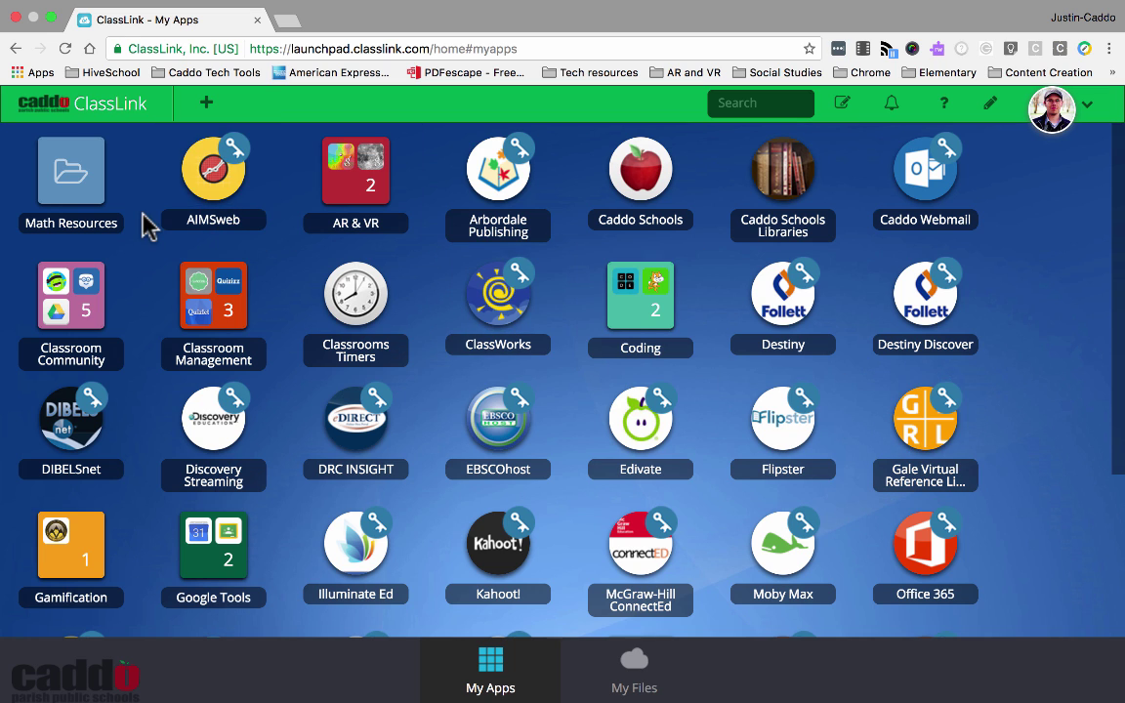
right_click(1053, 400)
left_click(952, 520)
scroll(535, 514, "down", 5)
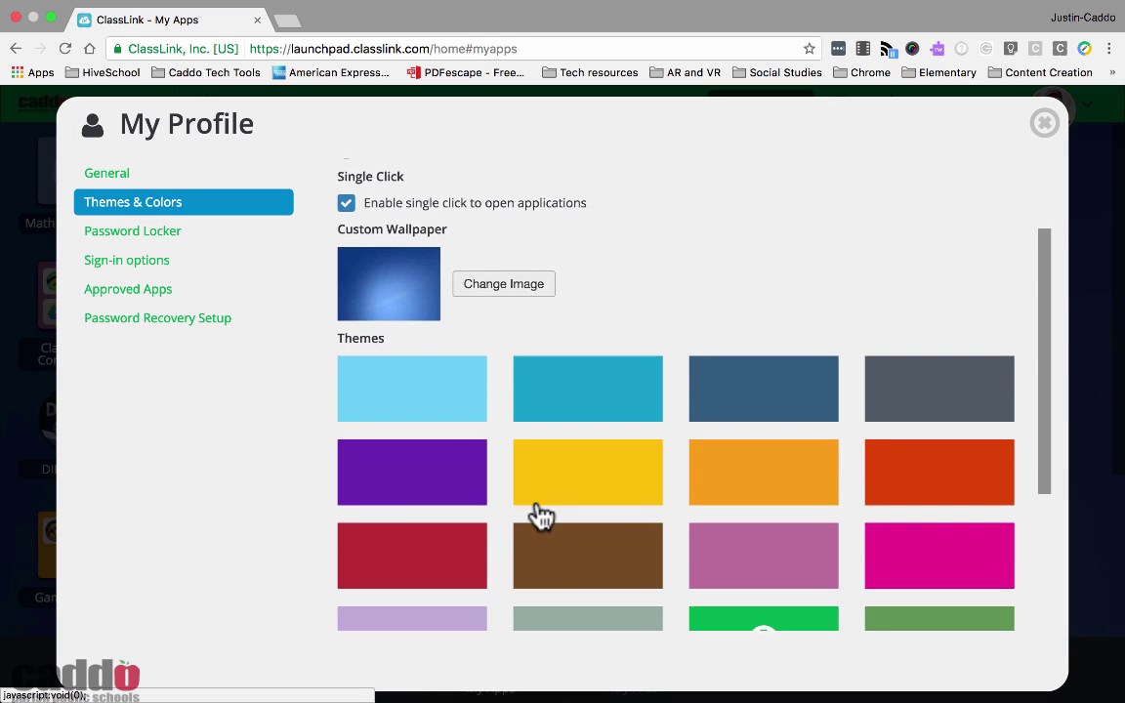
scroll(535, 515, "up", 10)
scroll(535, 514, "down", 3)
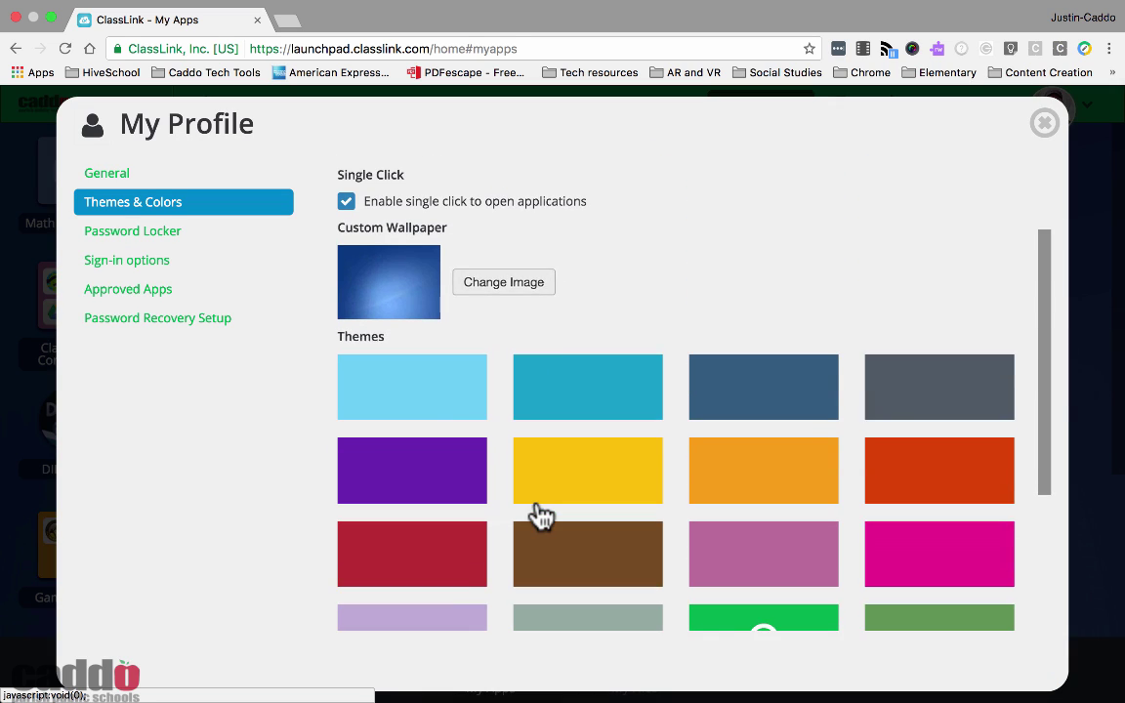
scroll(538, 516, "up", 2)
left_click(496, 381)
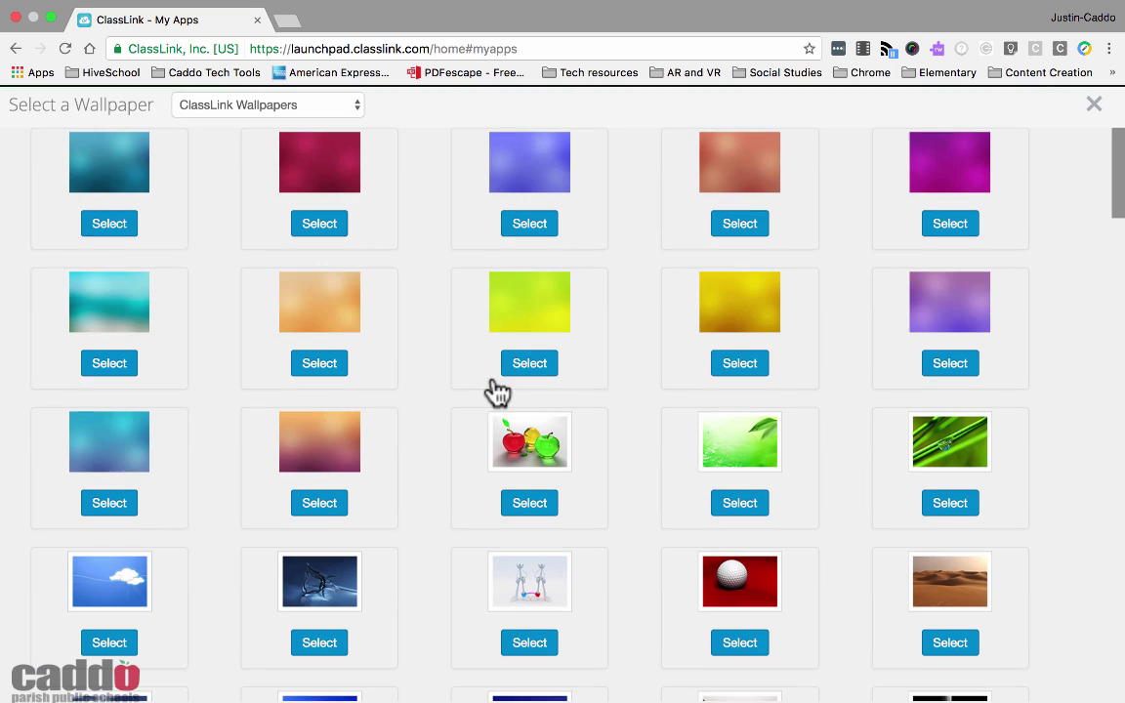
scroll(917, 251, "down", 5)
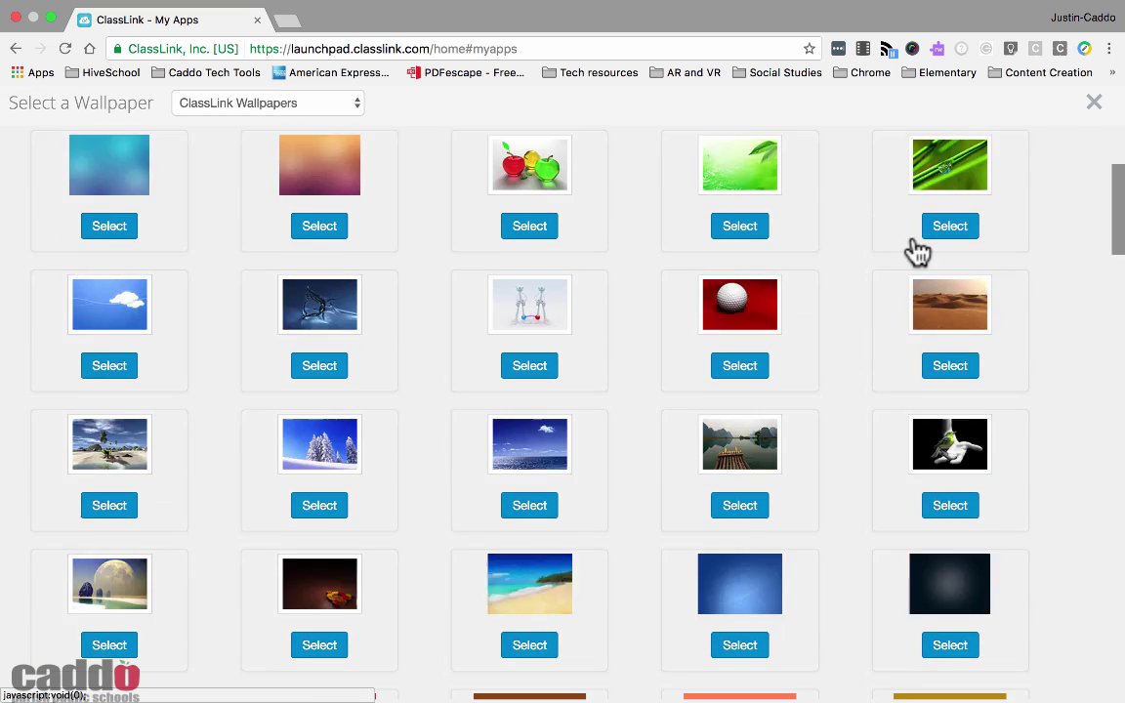
left_click(1092, 103)
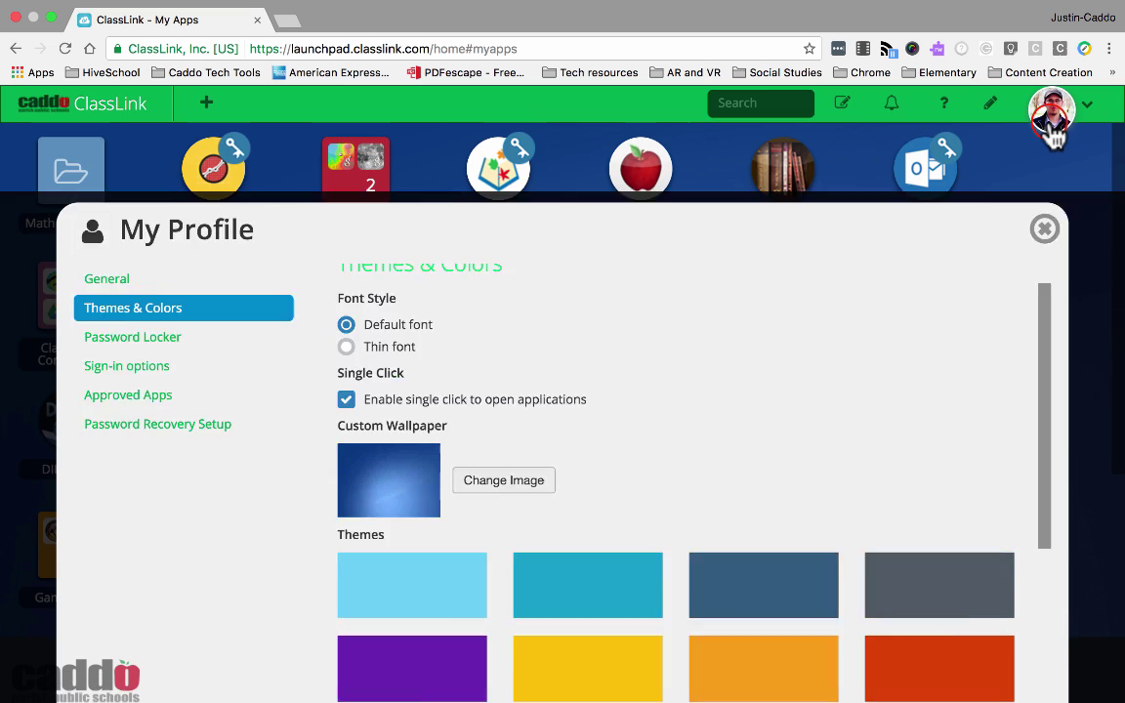
left_click(1044, 229)
right_click(1051, 338)
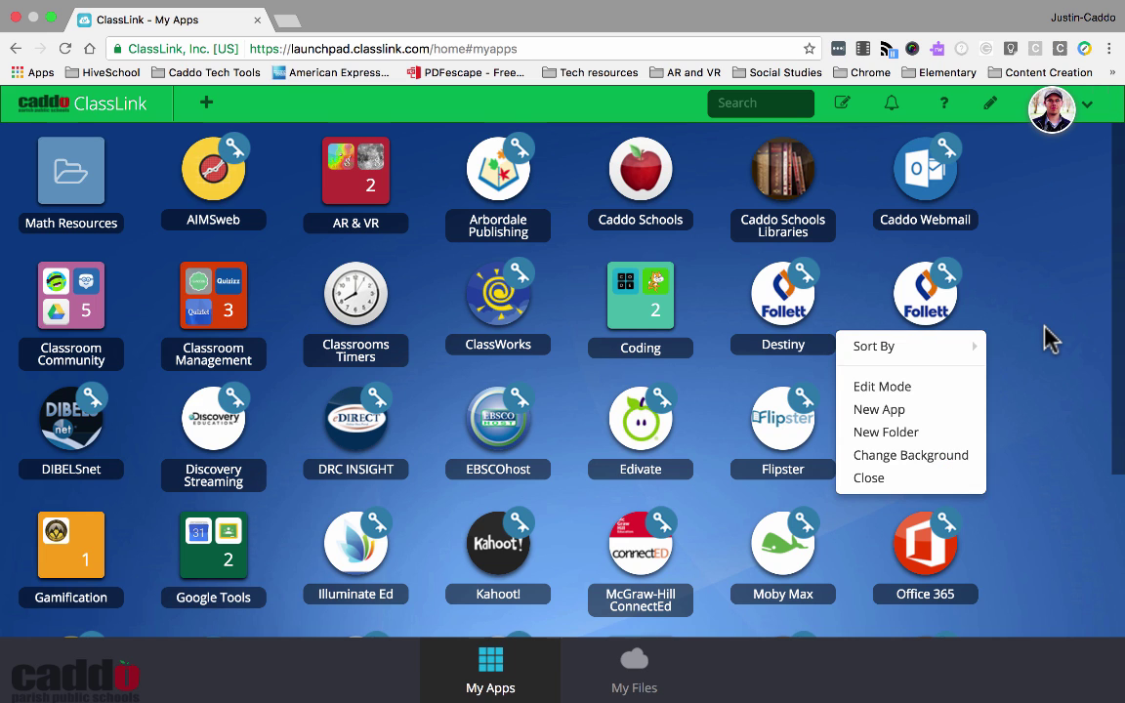
left_click(941, 479)
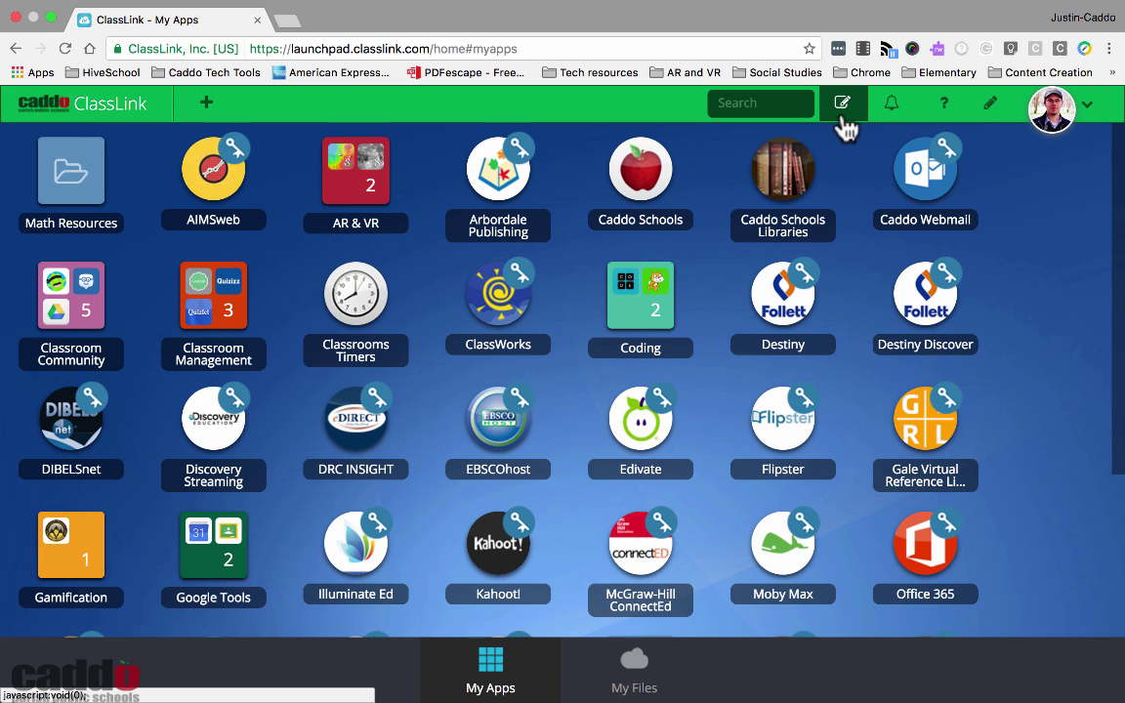
right_click(992, 307)
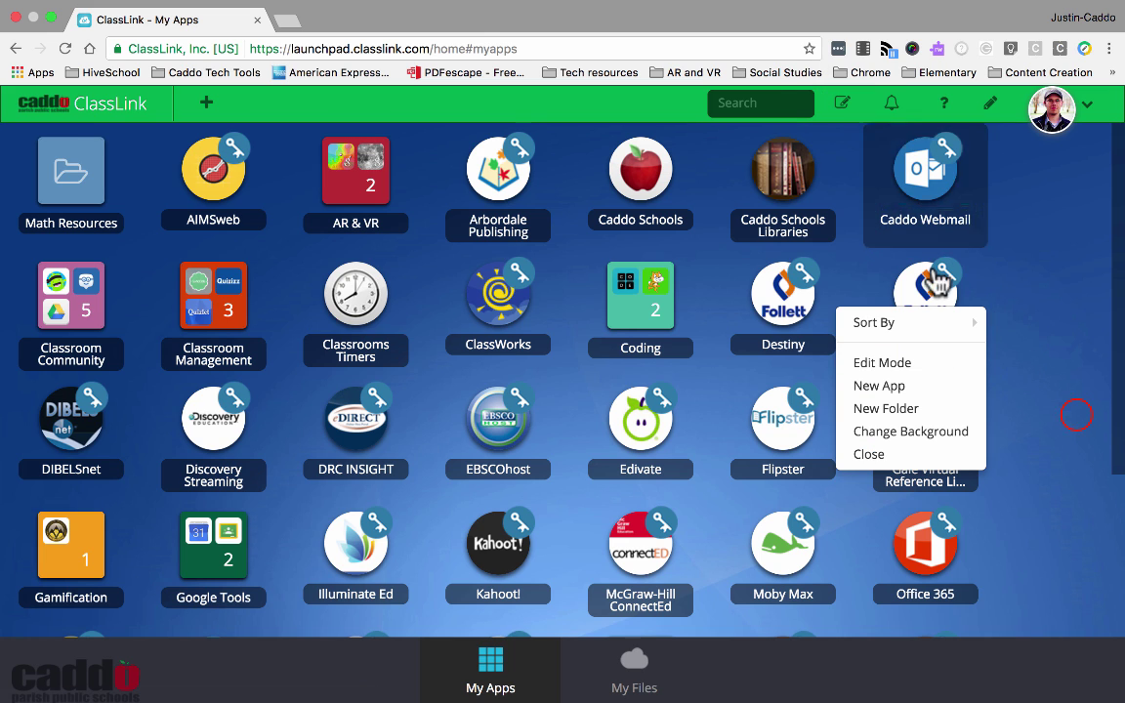
In Edit Mode, try square icons and small/large sizes, keeping round, medium icons
left_click(1069, 410)
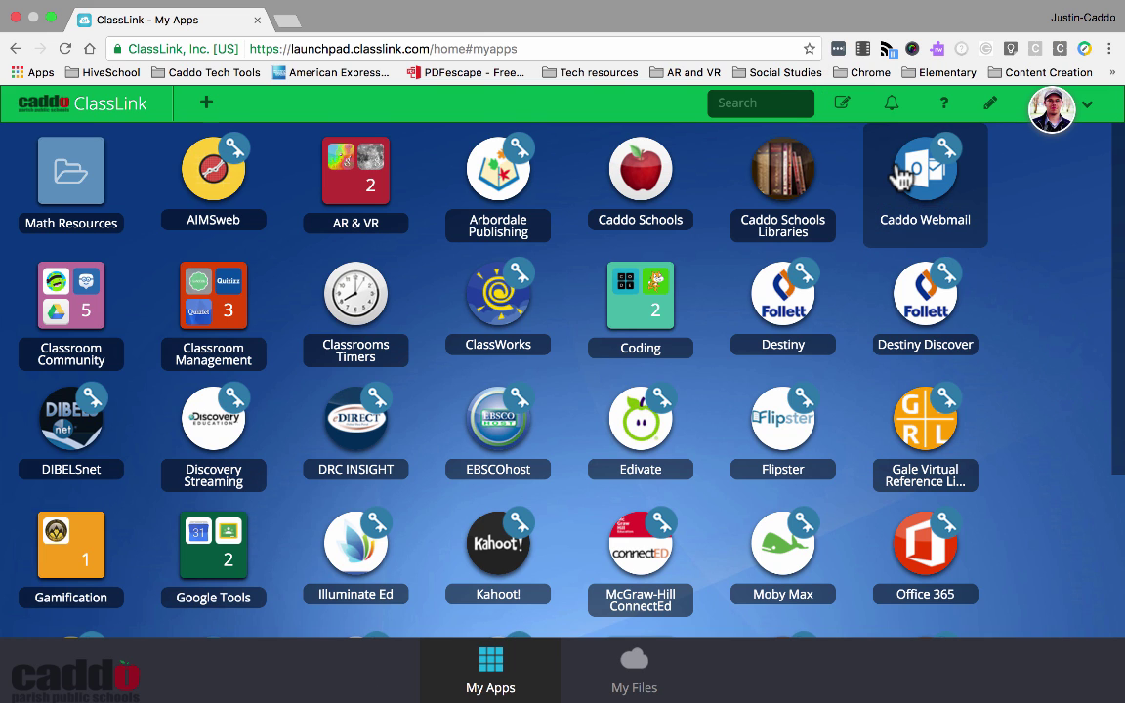
left_click(841, 105)
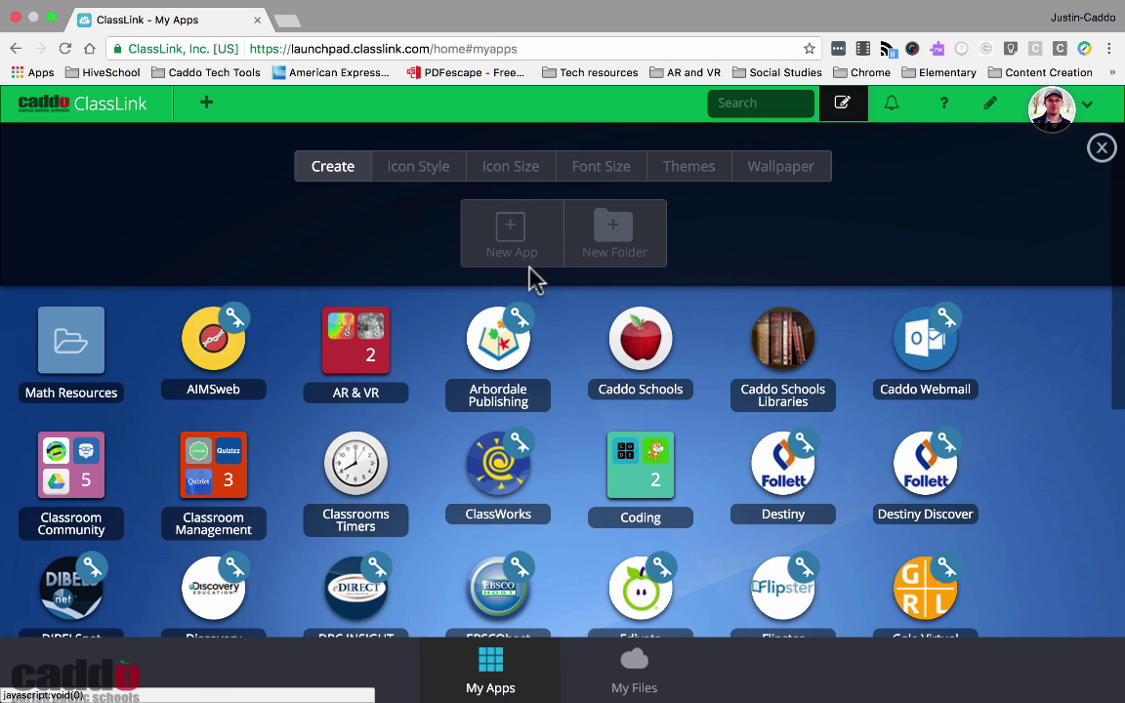
left_click(418, 175)
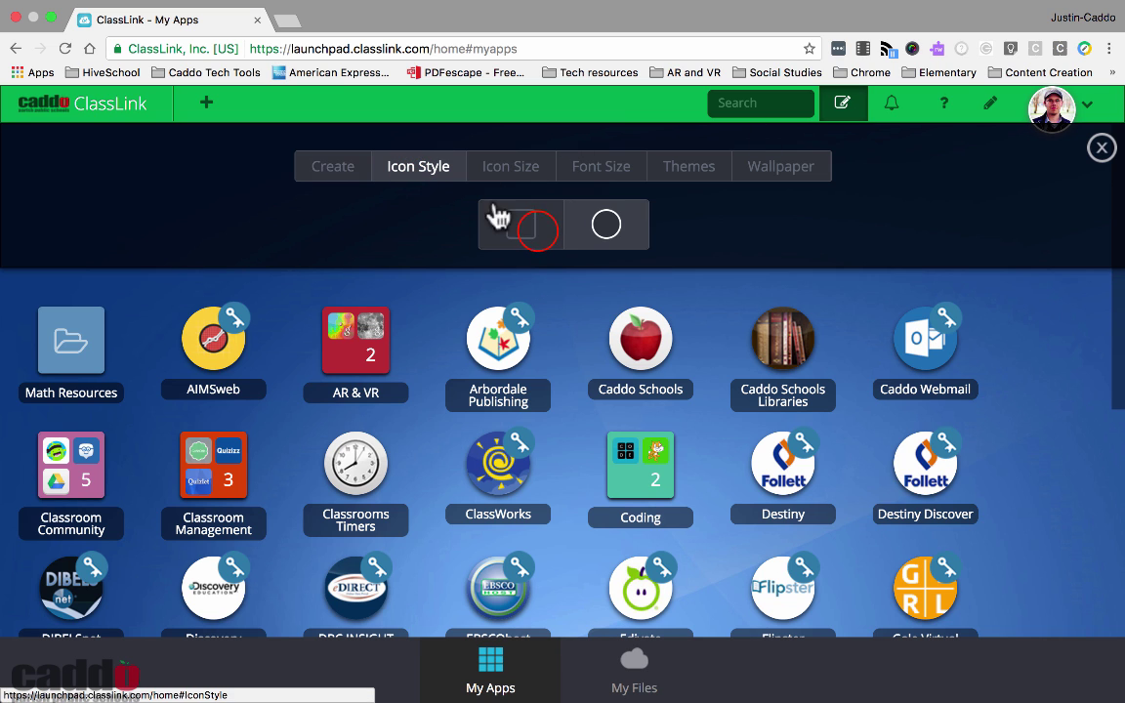
left_click(520, 225)
left_click(606, 224)
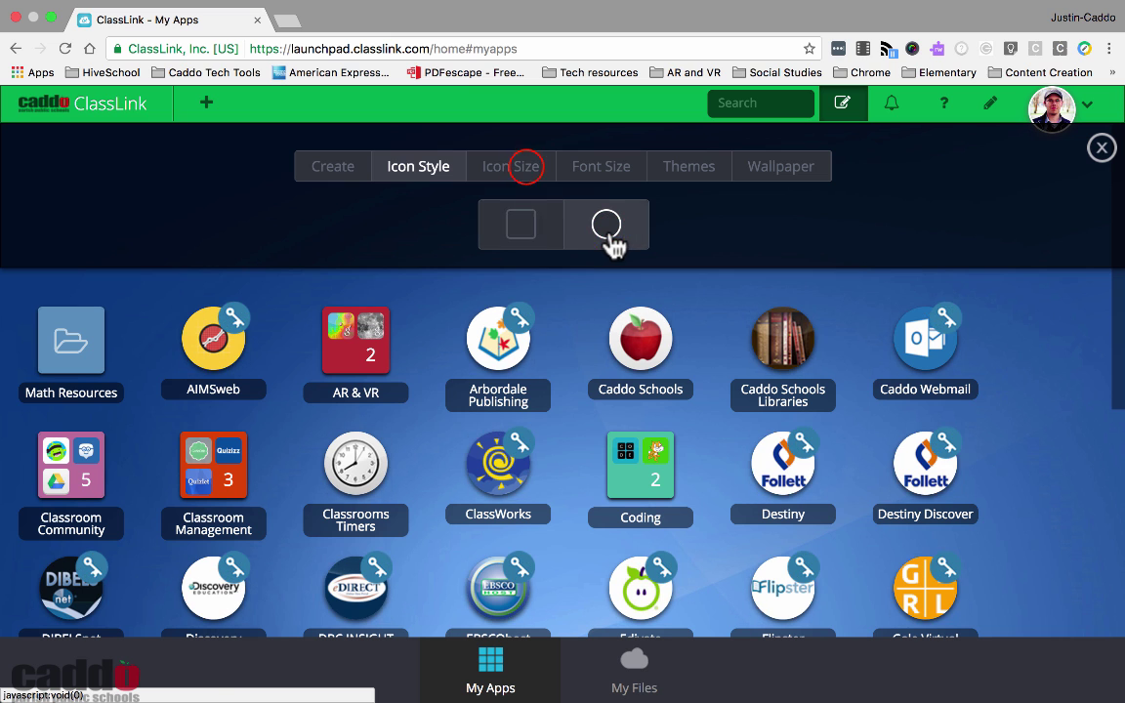
left_click(527, 169)
left_click(503, 224)
left_click(563, 226)
left_click(617, 234)
left_click(568, 224)
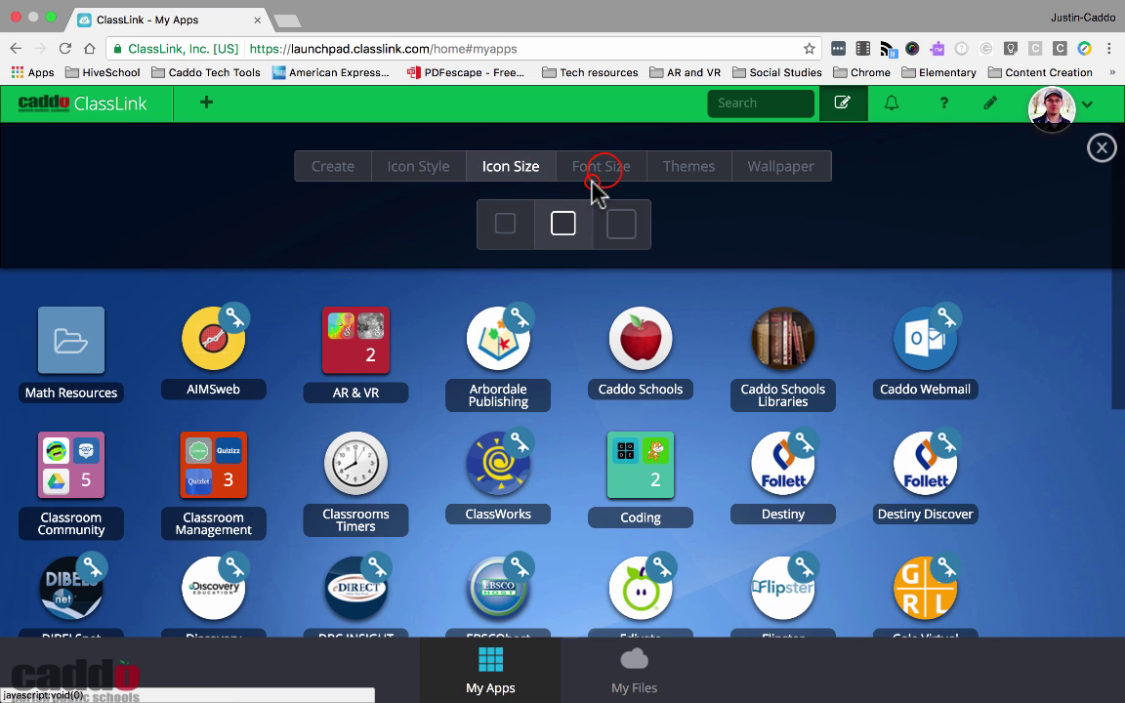
Change the theme colour to light blue and close the customization panel
left_click(600, 168)
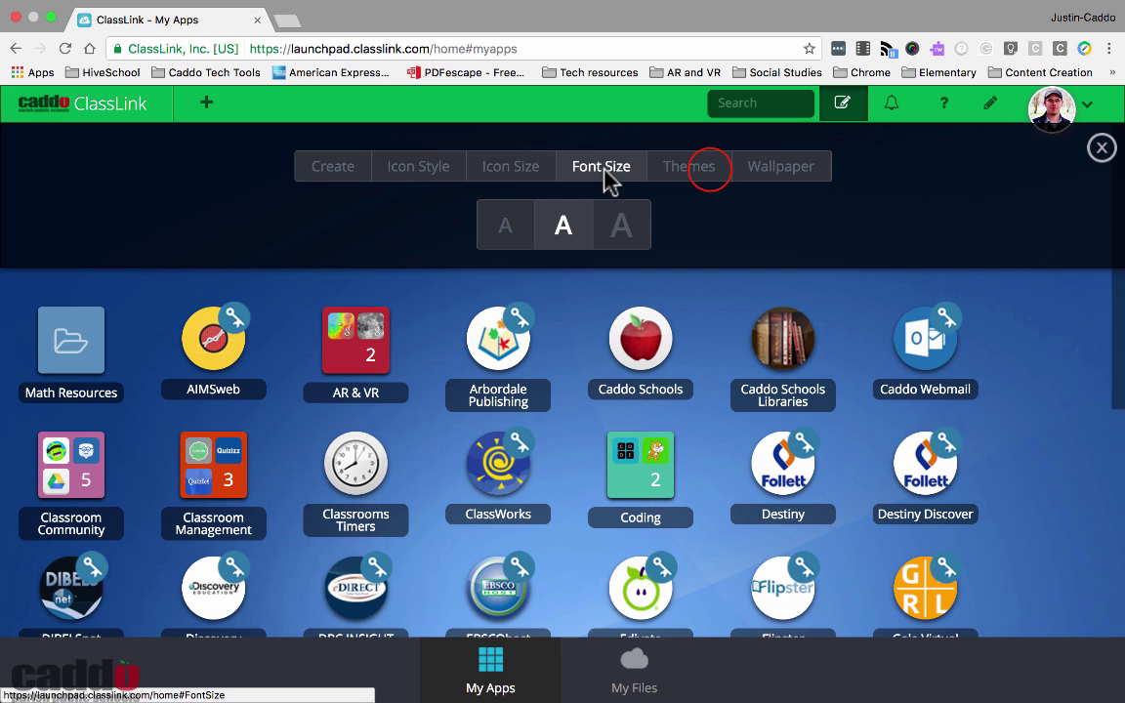
left_click(705, 168)
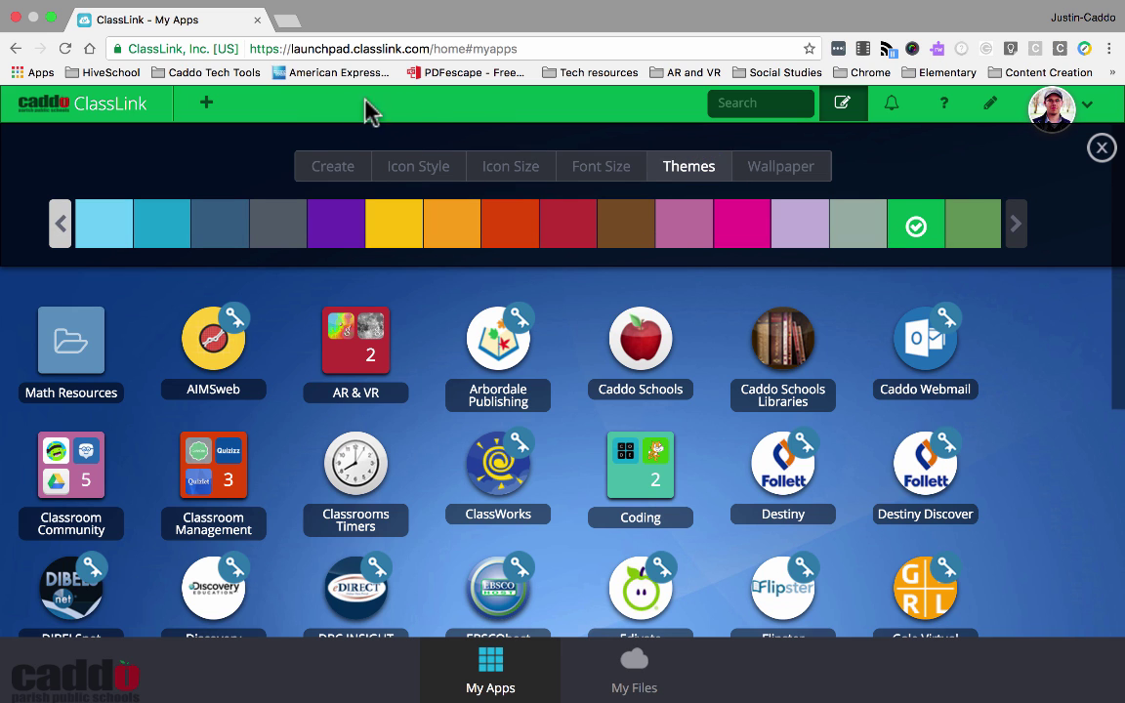
left_click(451, 234)
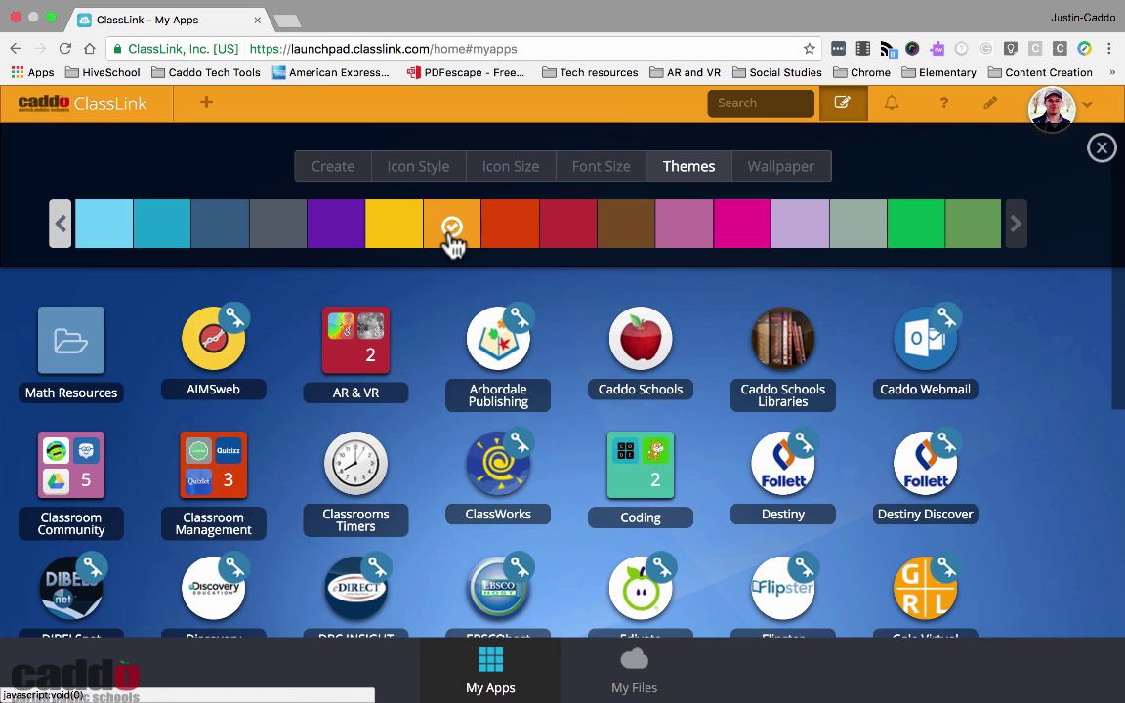
left_click(116, 221)
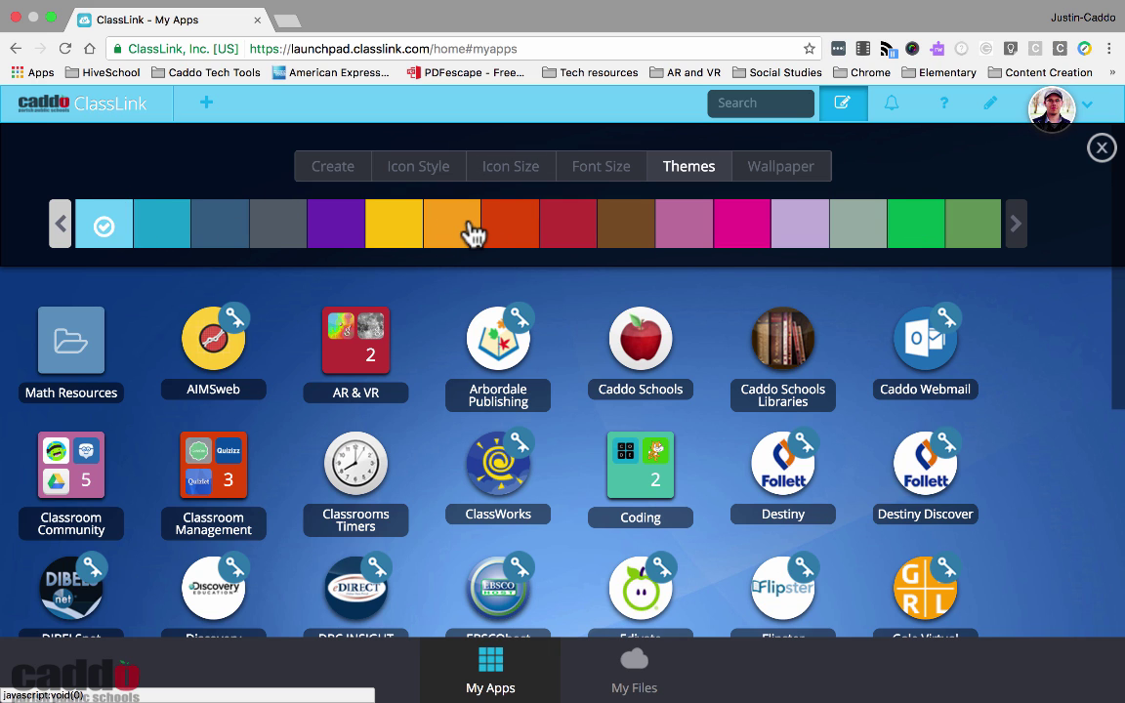
left_click(775, 168)
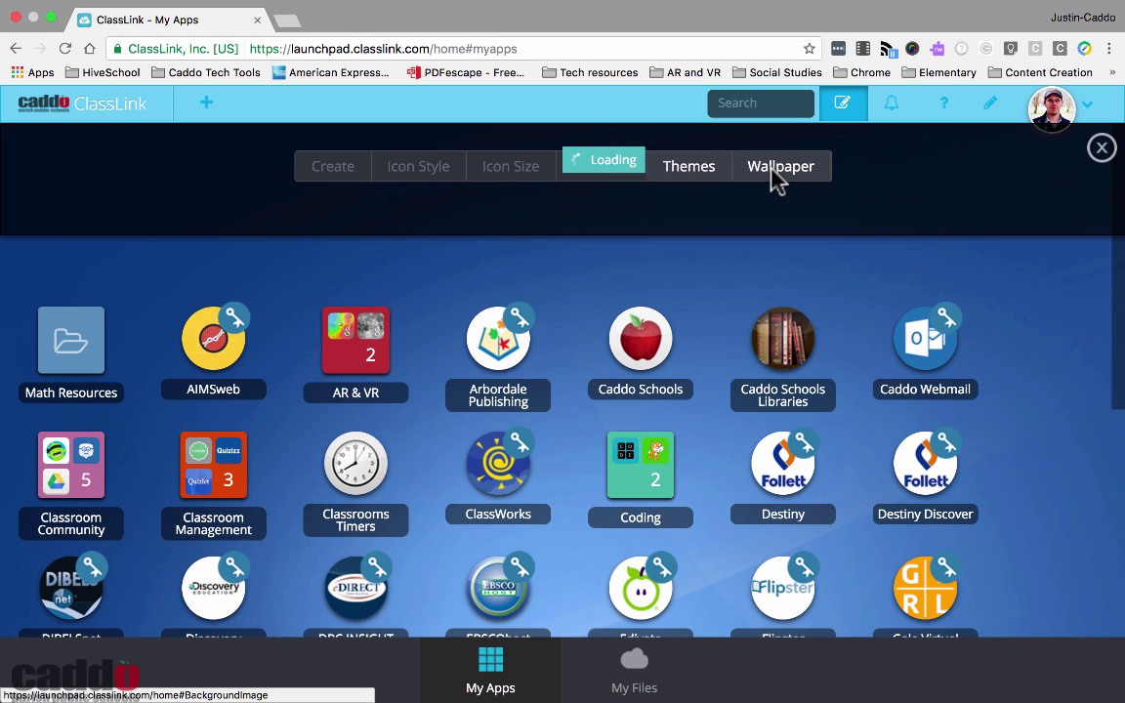
left_click(1103, 149)
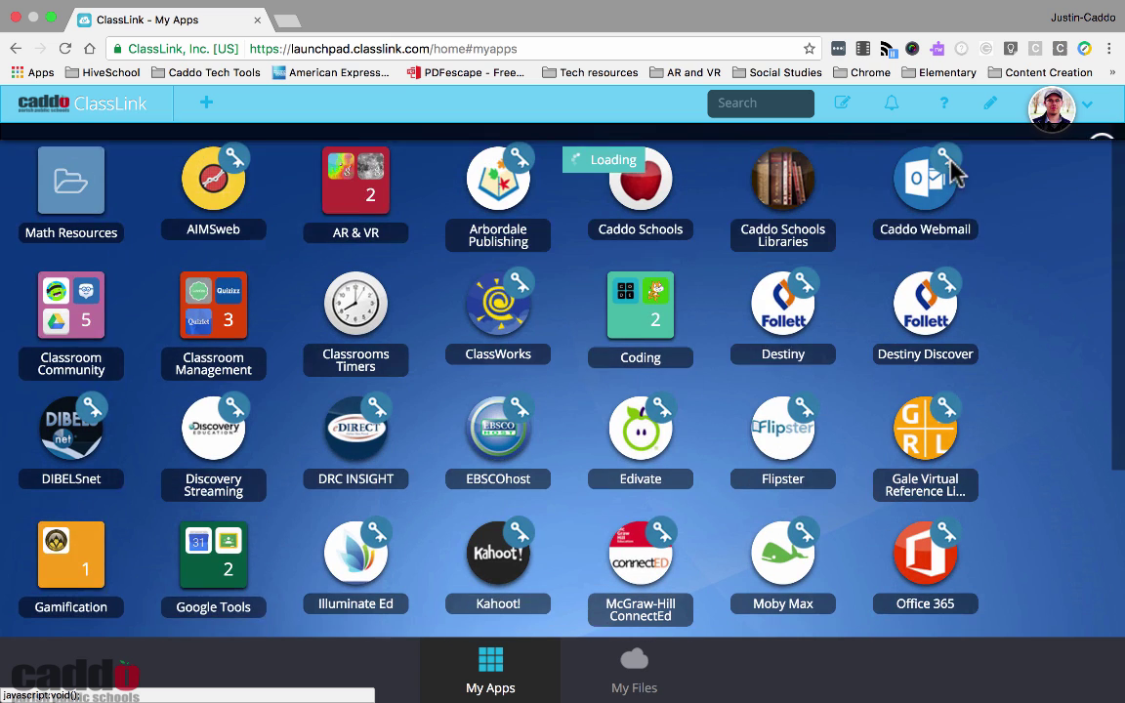
right_click(1009, 320)
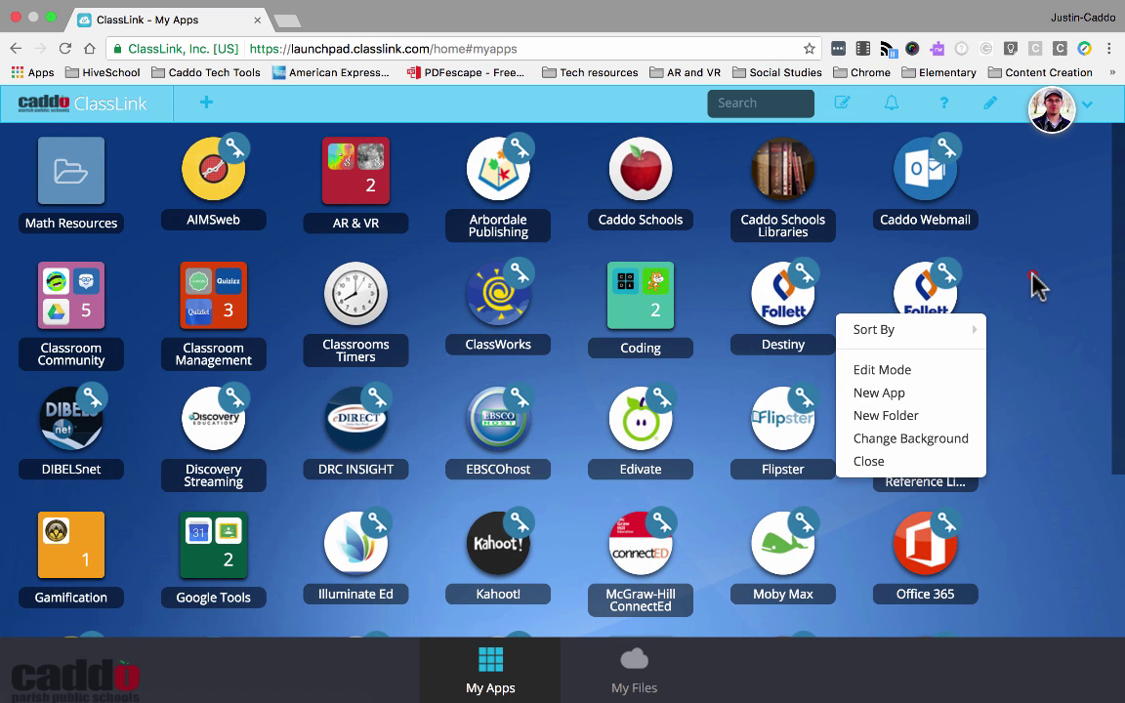
left_click(1025, 284)
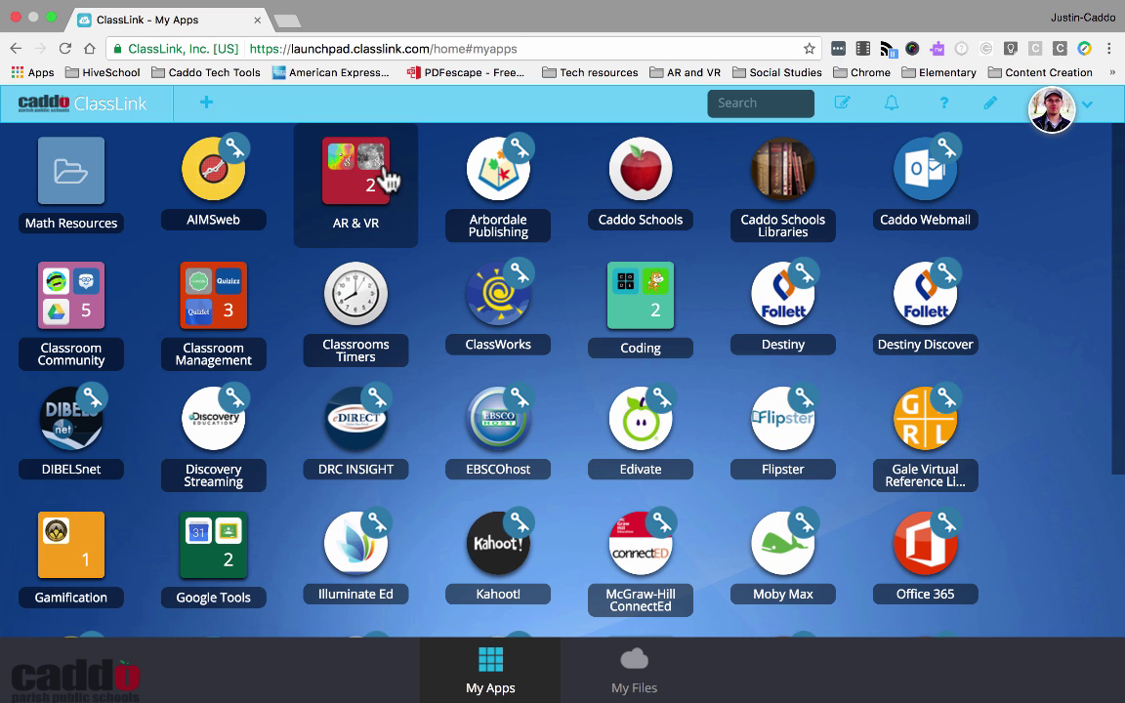
Open the App Library and browse through its pages of available apps
left_click(206, 104)
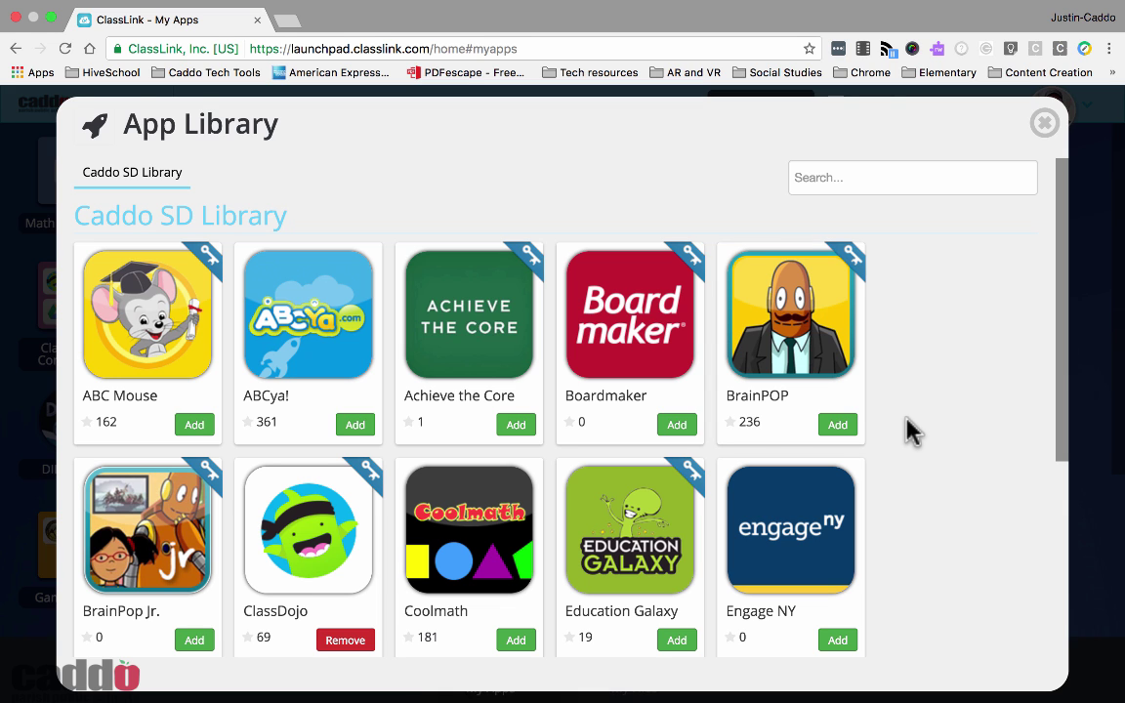
scroll(907, 430, "down", 5)
scroll(906, 430, "down", 1)
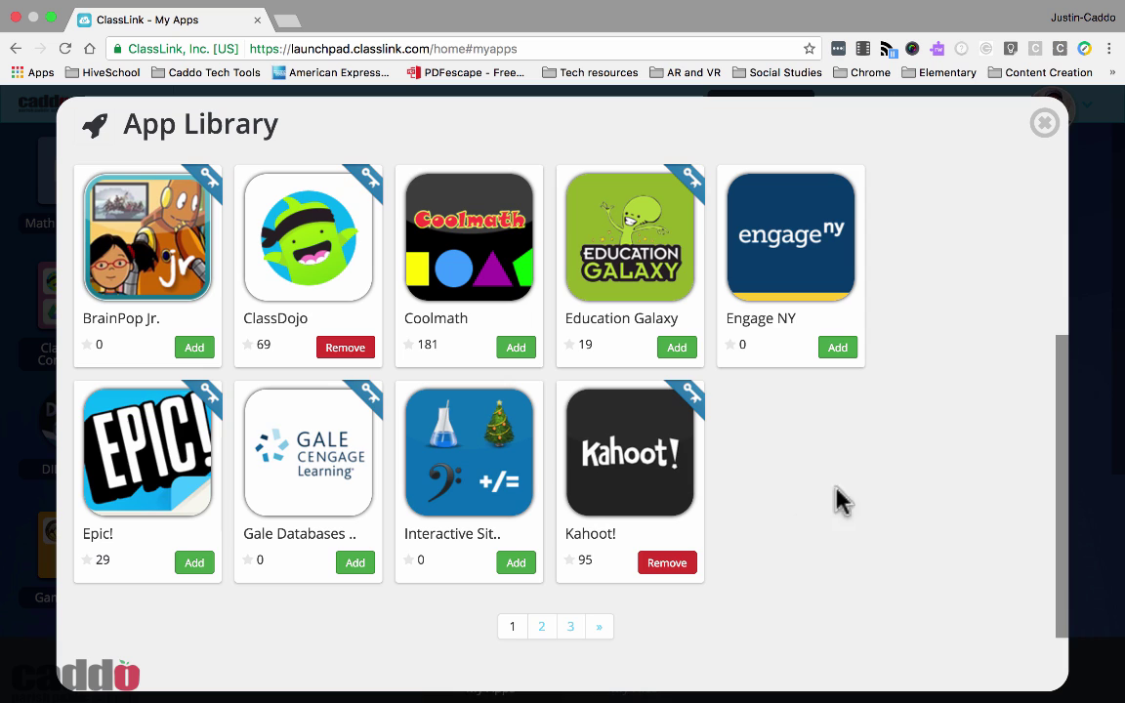
scroll(860, 484, "up", 2)
scroll(859, 483, "up", 3)
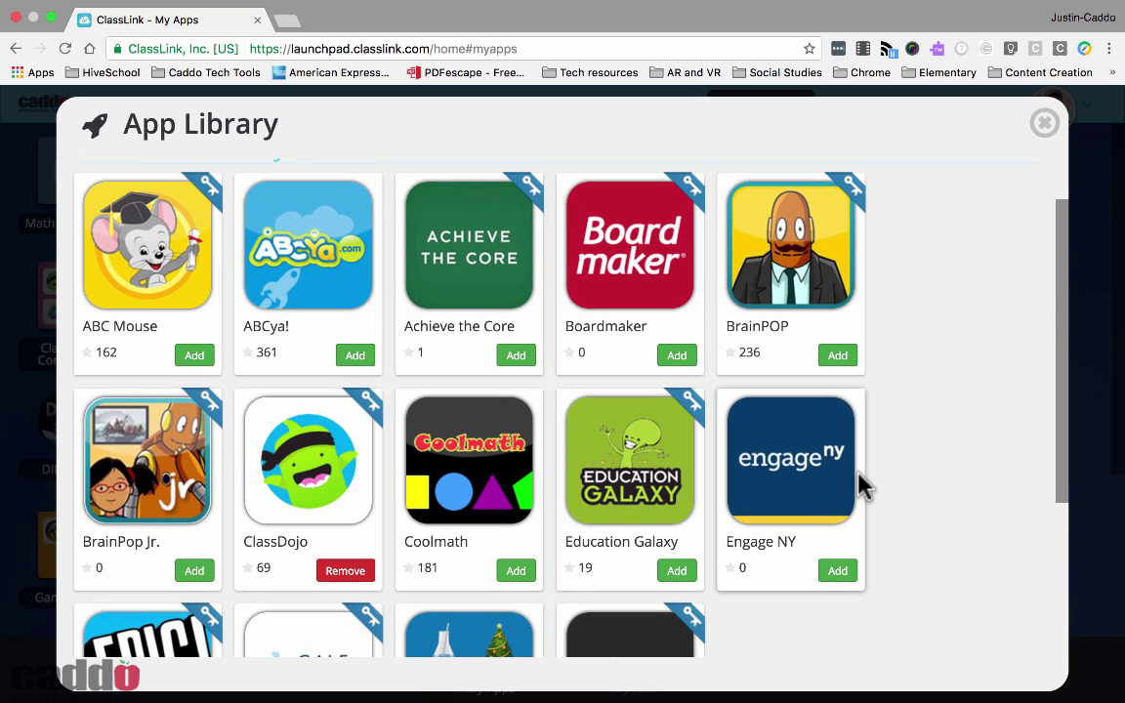
scroll(860, 483, "down", 5)
scroll(859, 483, "up", 5)
scroll(859, 483, "down", 5)
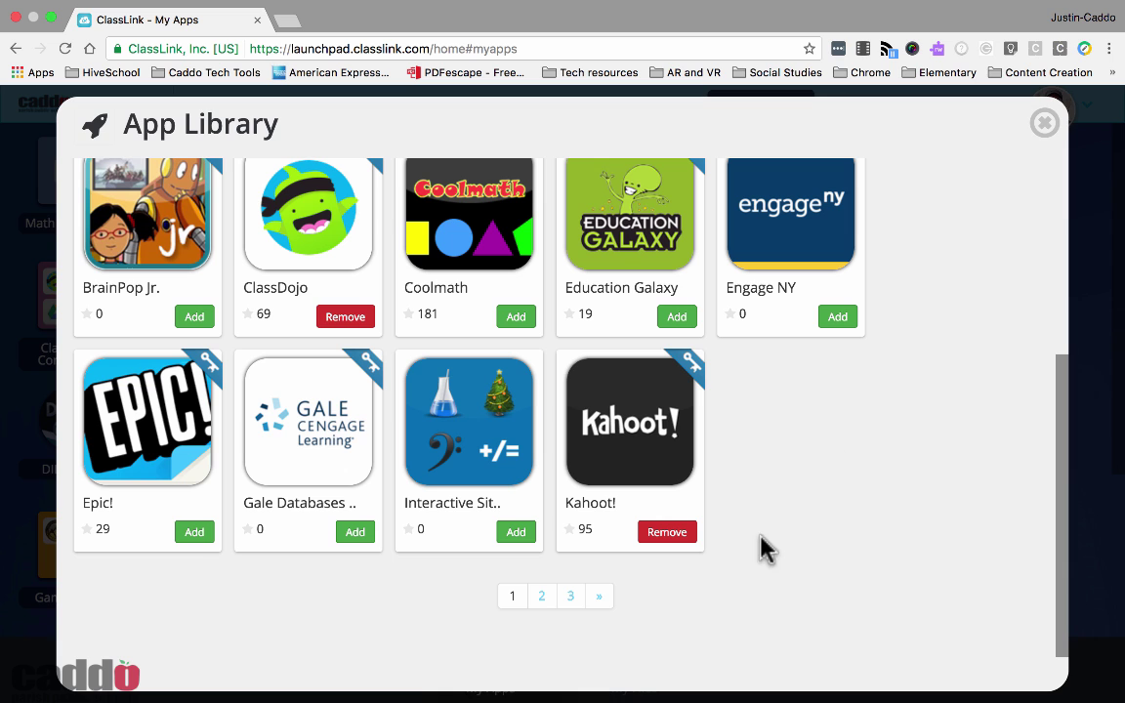
left_click(571, 596)
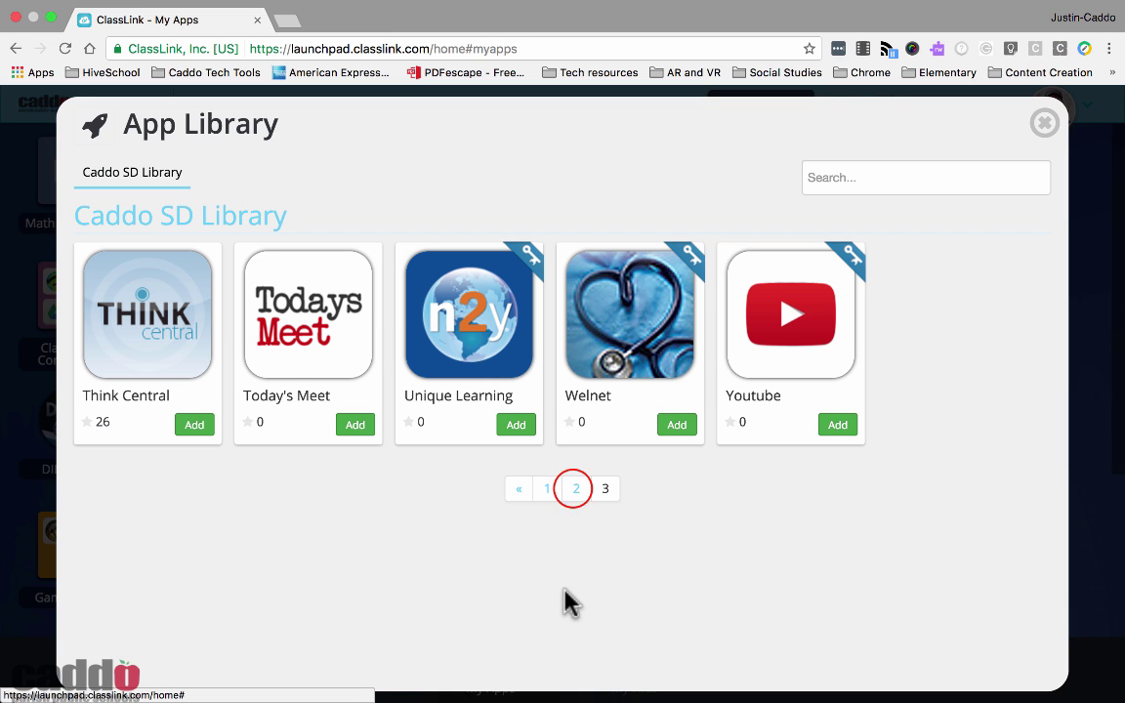
left_click(576, 488)
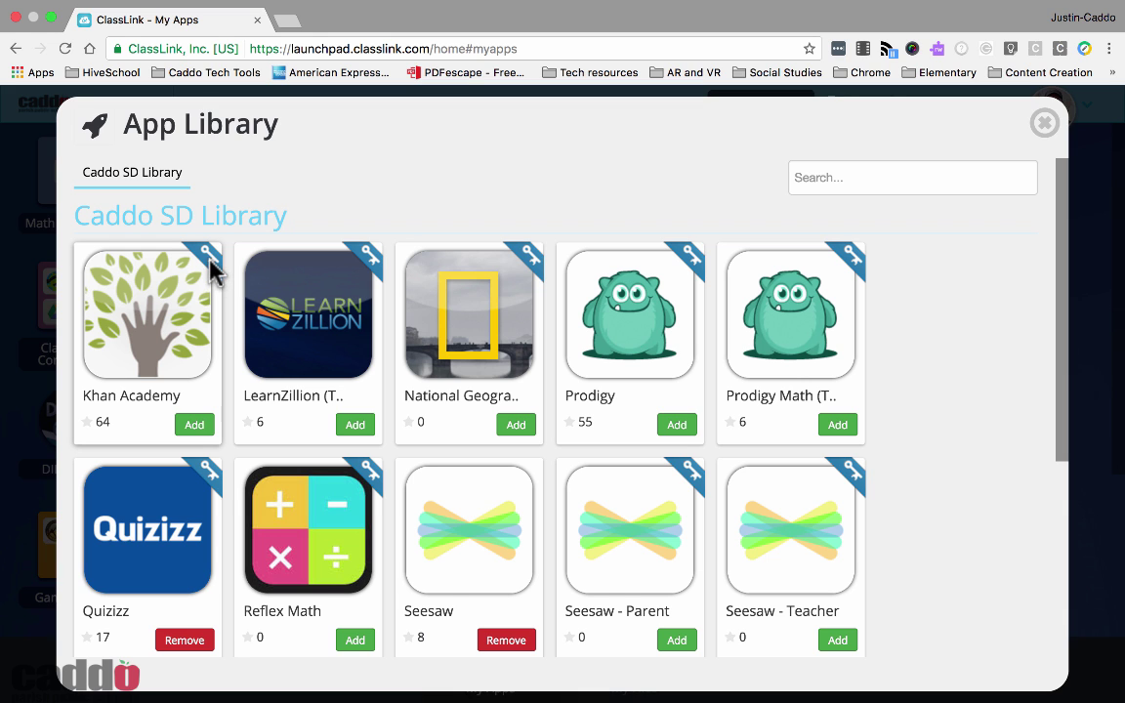
scroll(576, 322, "down", 3)
left_click(512, 591)
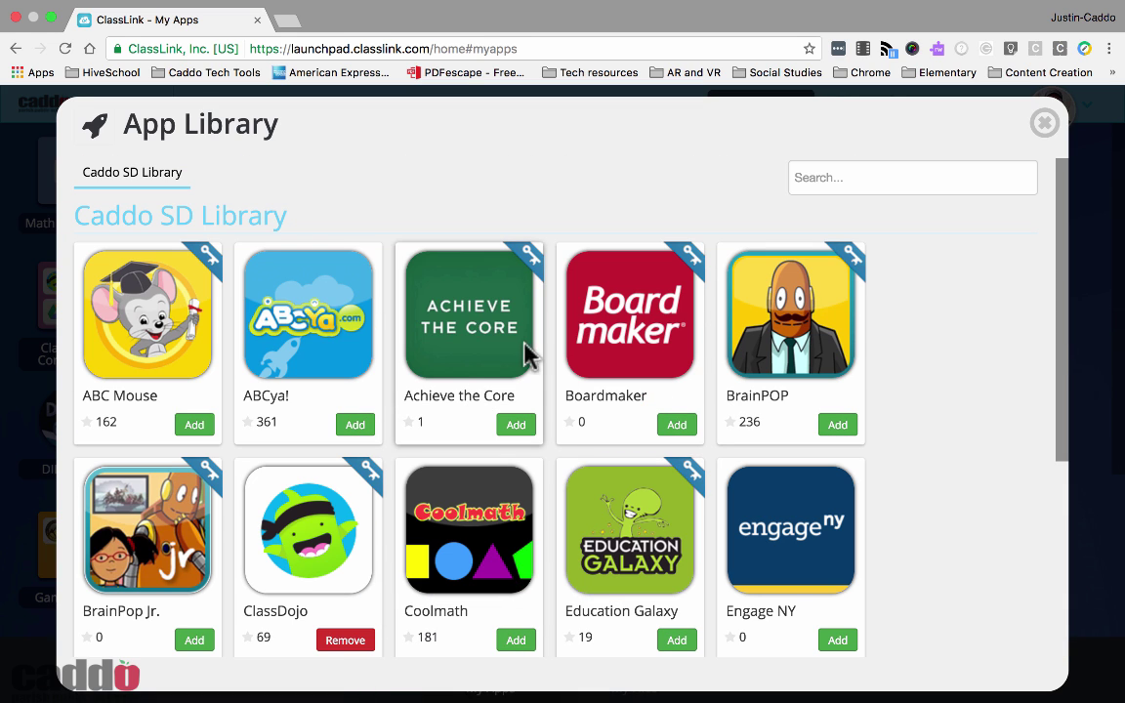
scroll(564, 196, "down", 3)
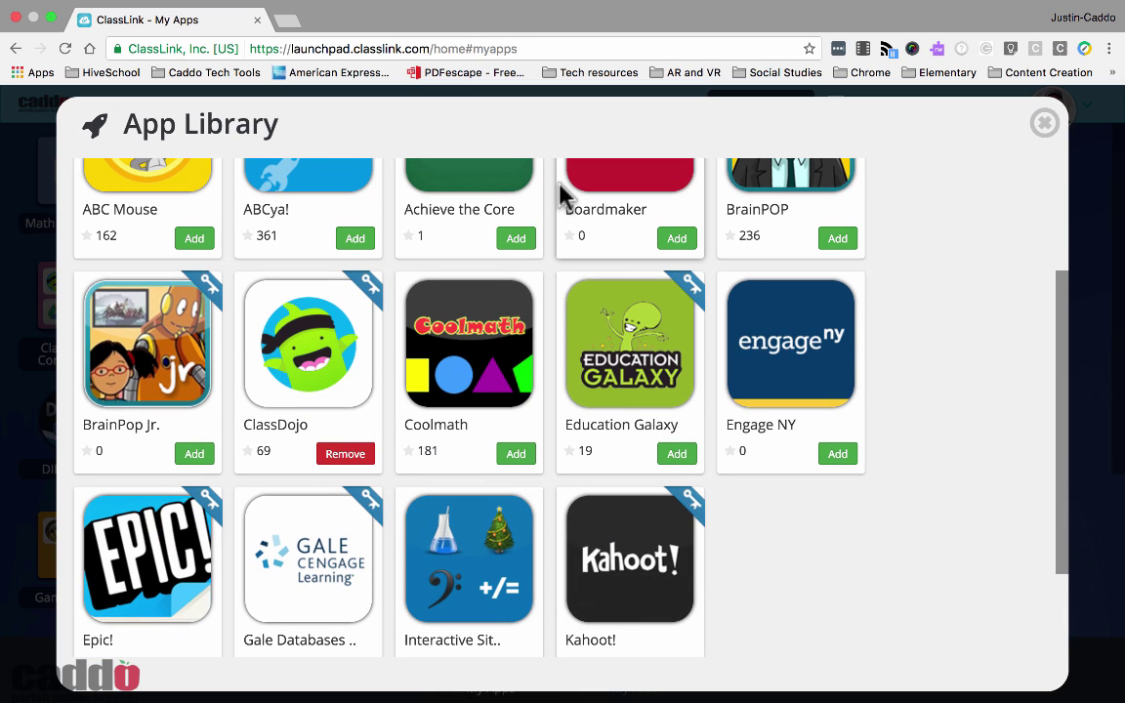
scroll(564, 195, "down", 3)
scroll(200, 202, "up", 3)
scroll(409, 243, "down", 2)
Add Khan Academy from page 2 of the library and close it
left_click(548, 595)
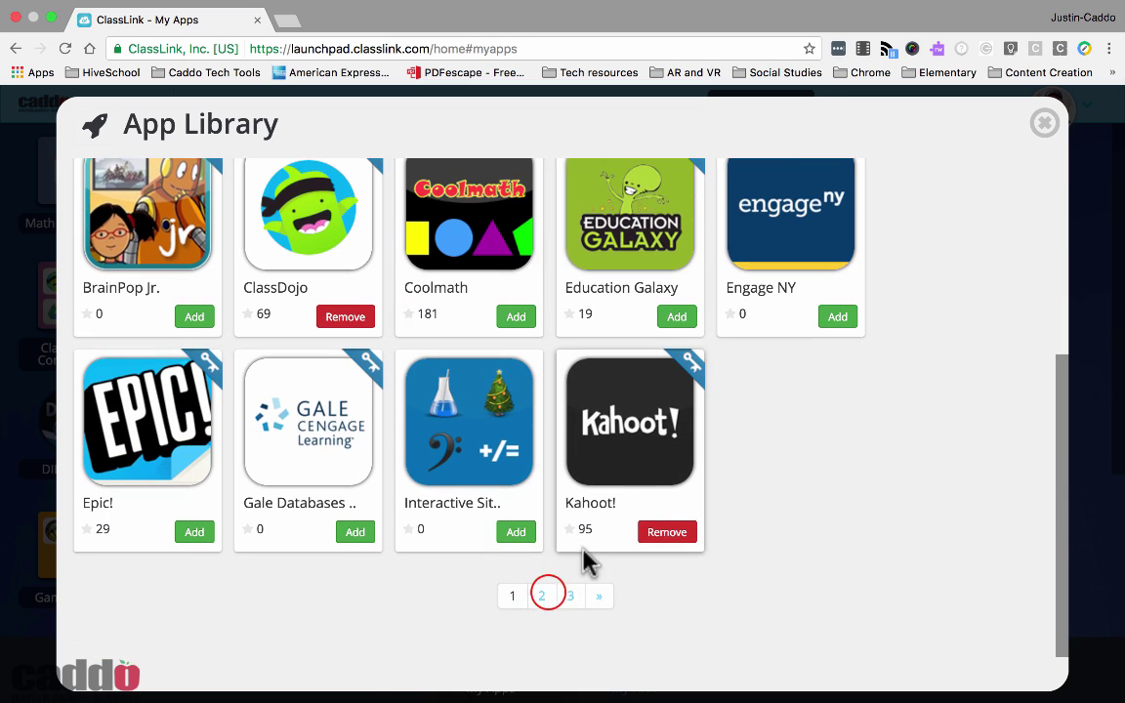
scroll(472, 419, "down", 1)
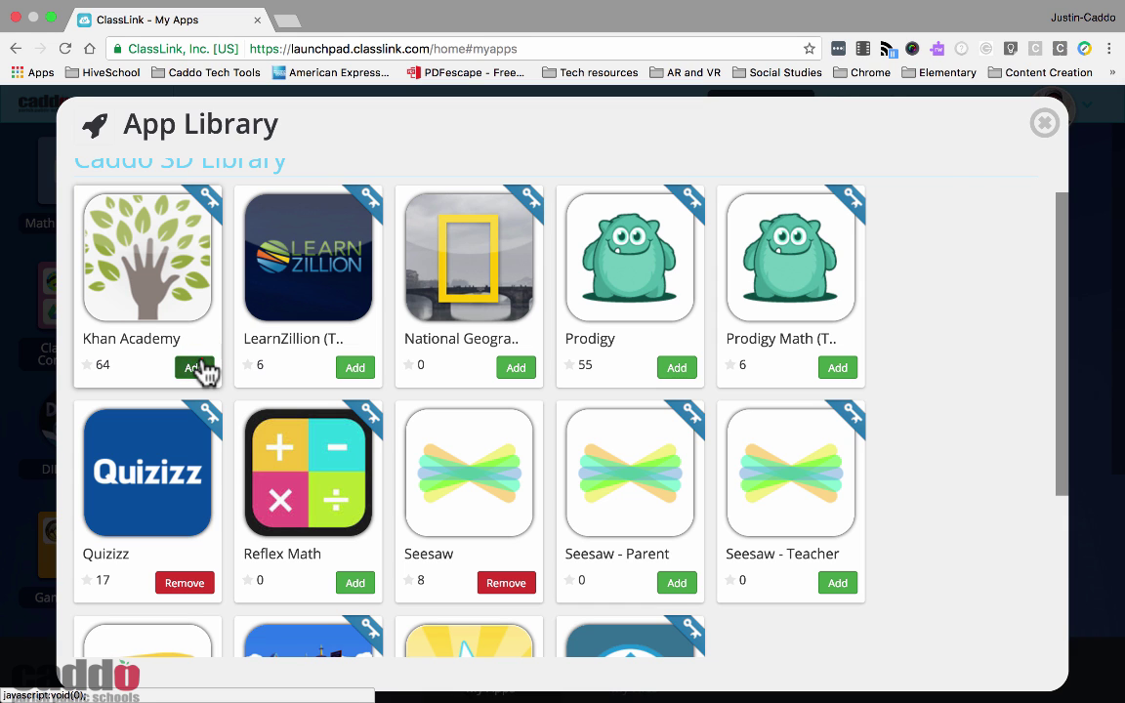
left_click(198, 368)
left_click(1047, 125)
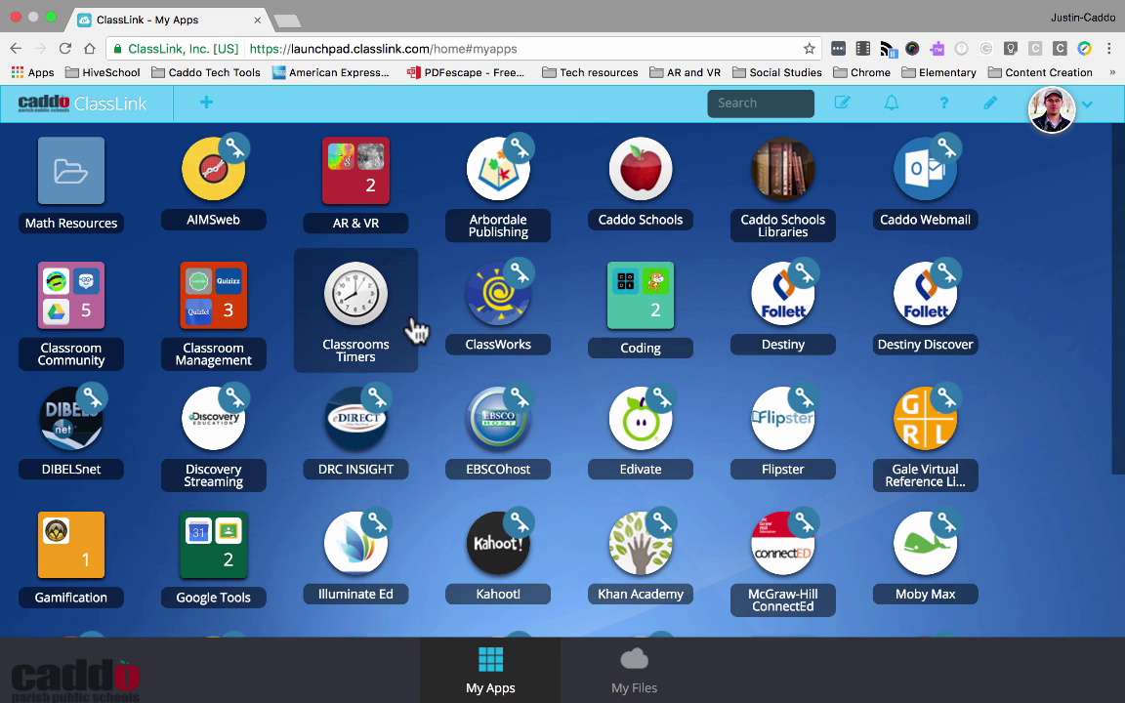
scroll(566, 438, "down", 2)
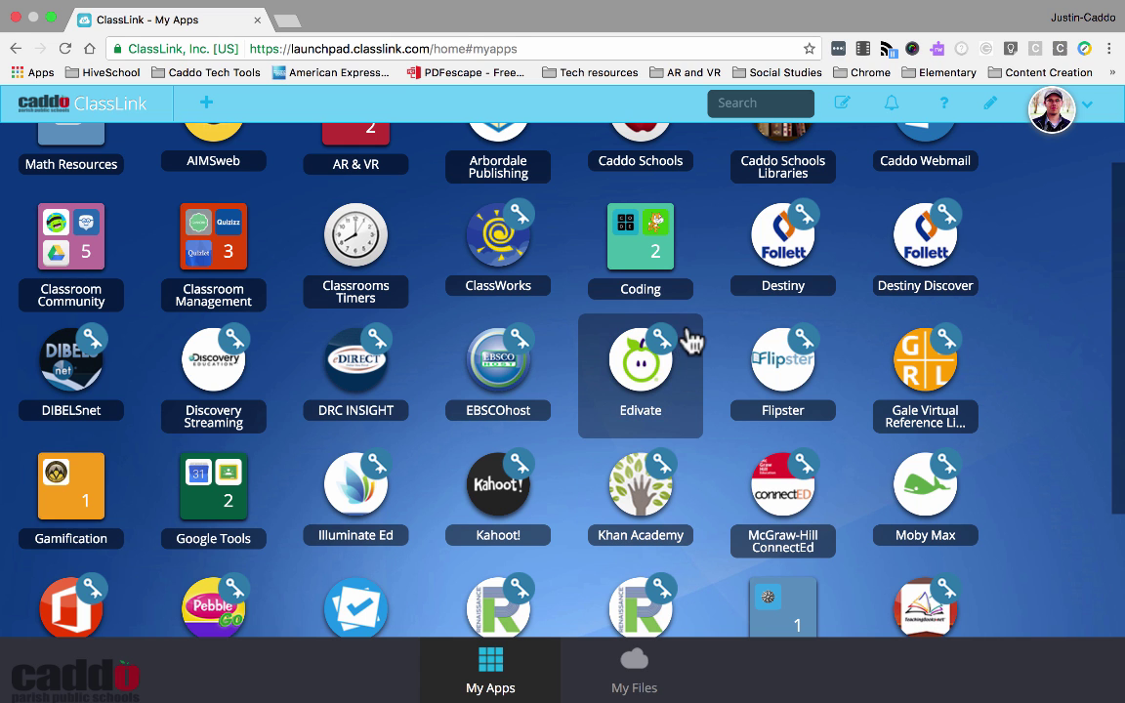
Drag the Khan Academy tile into the Math Resources folder in Edit Mode, then close the panel
left_click(843, 110)
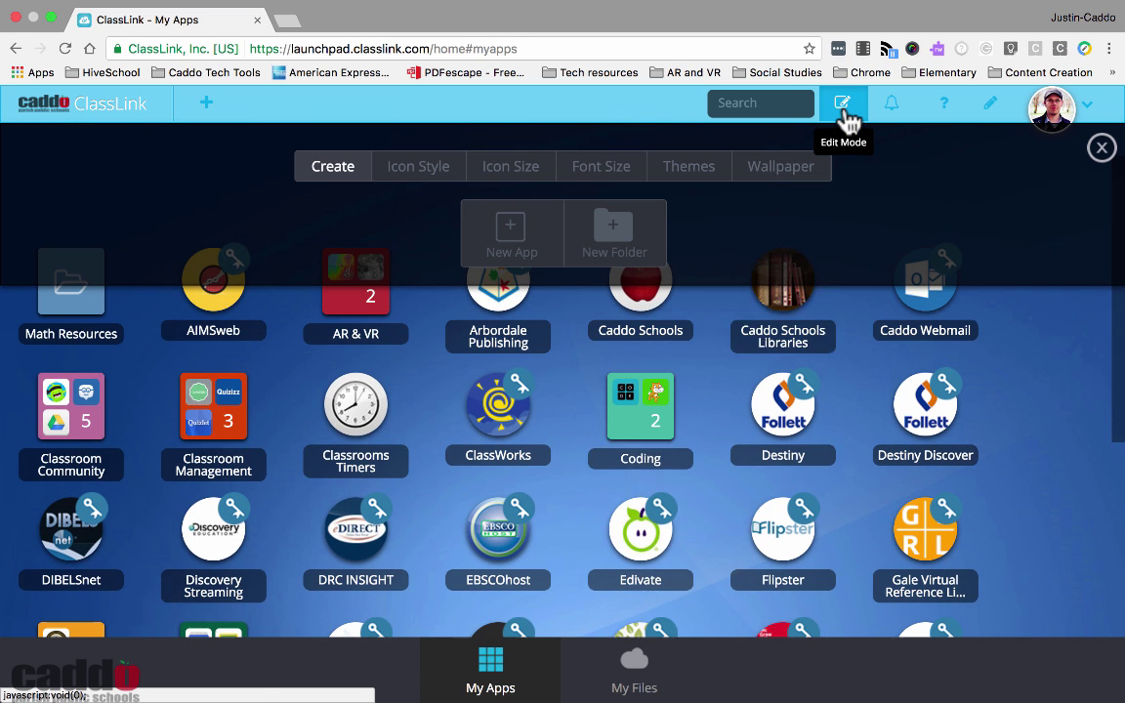
left_click_drag(641, 647, 70, 283)
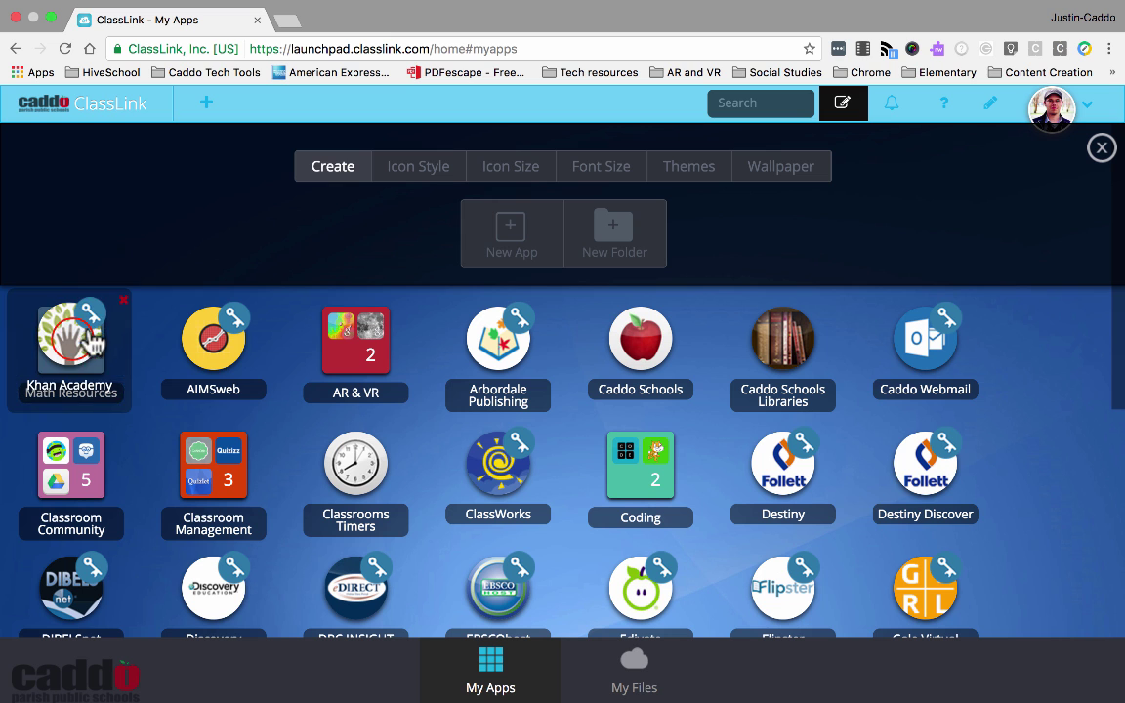
left_click(120, 391)
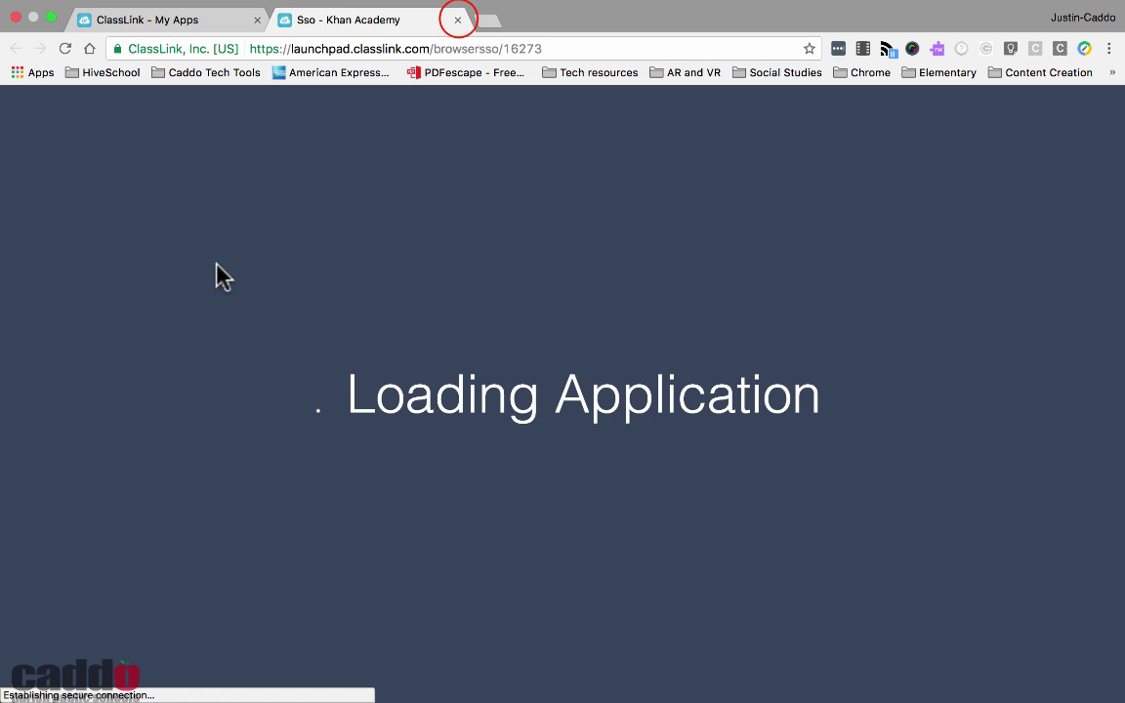
left_click(457, 19)
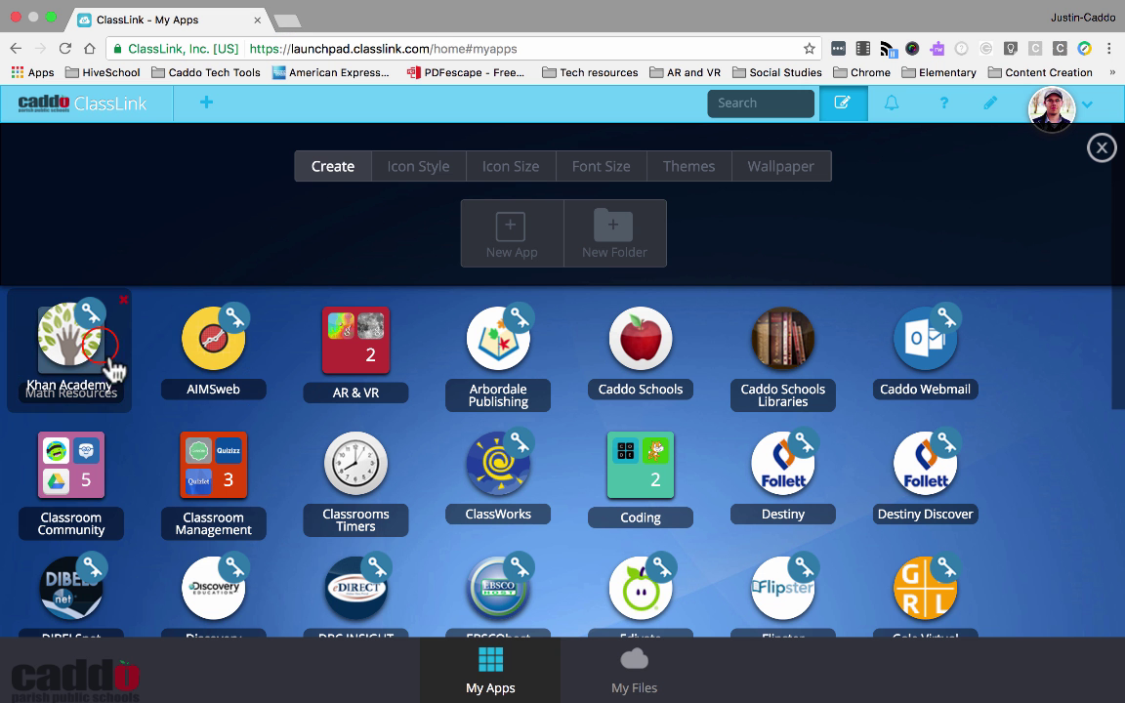
left_click_drag(210, 357, 326, 358)
left_click(854, 102)
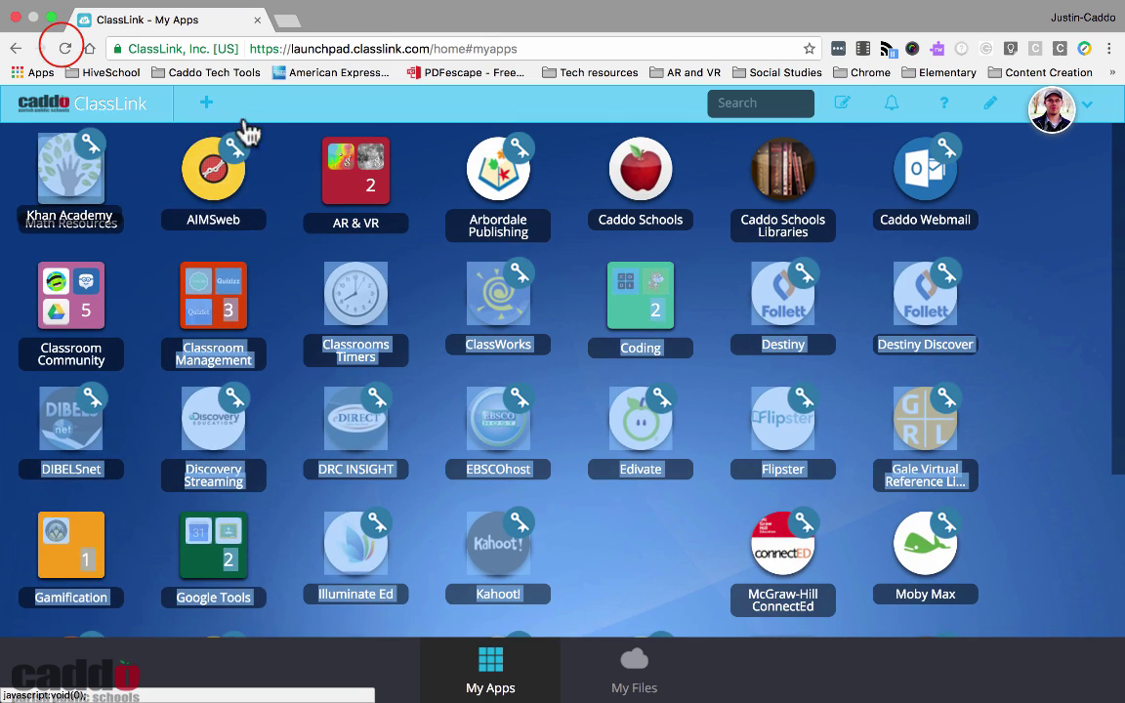
left_click(65, 48)
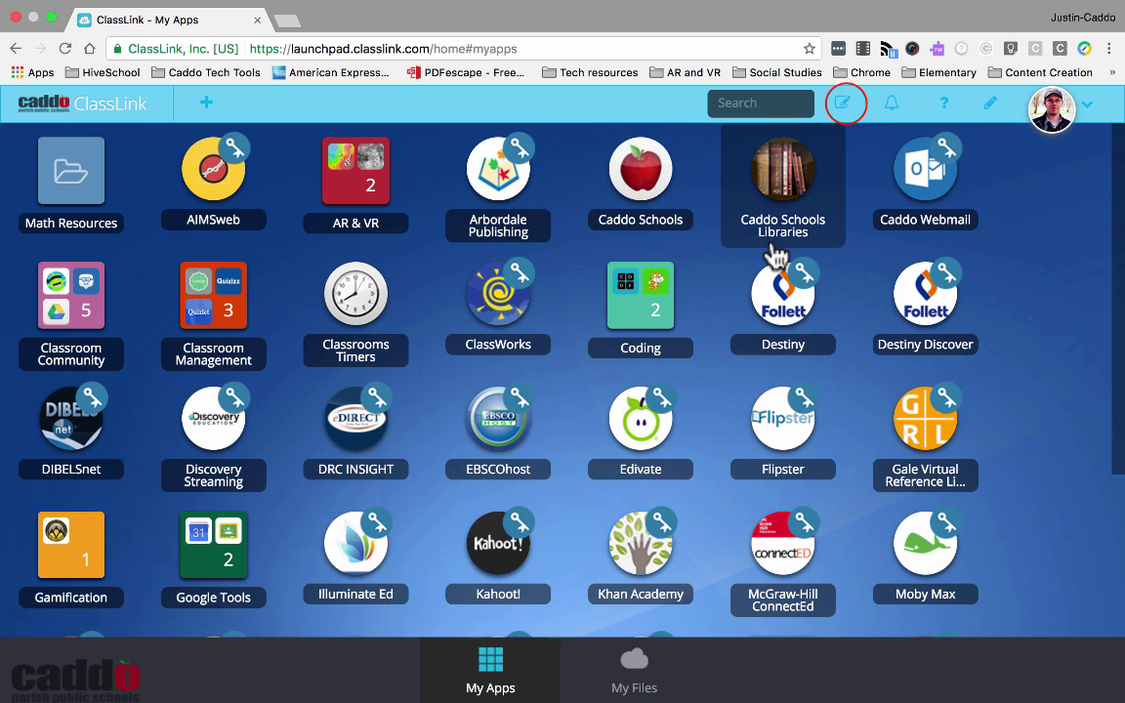
left_click(843, 108)
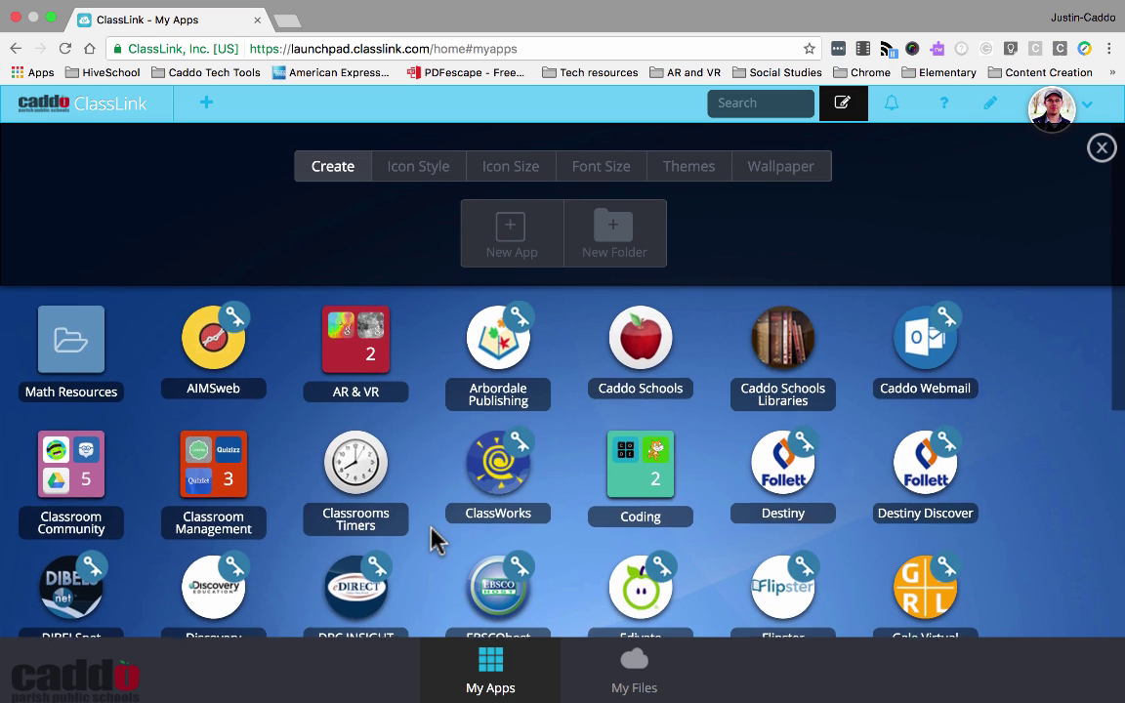
left_click_drag(643, 598, 92, 309)
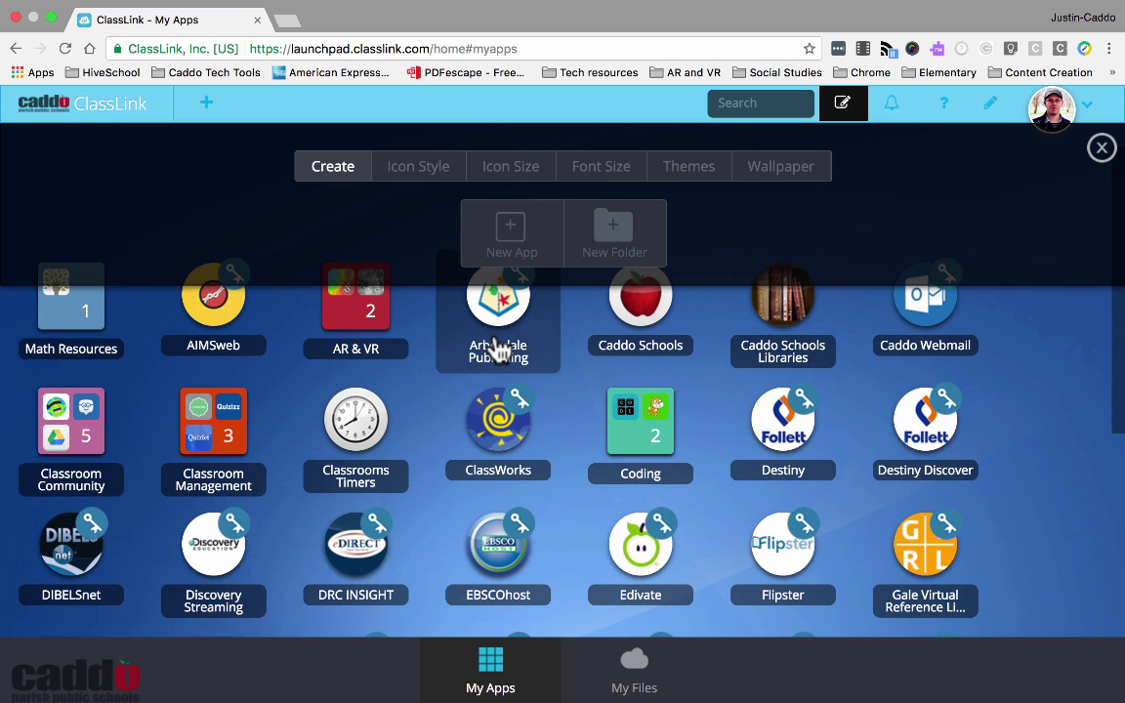
left_click(1101, 147)
Launch Khan Academy from Math Resources and save its email and password login
left_click(100, 217)
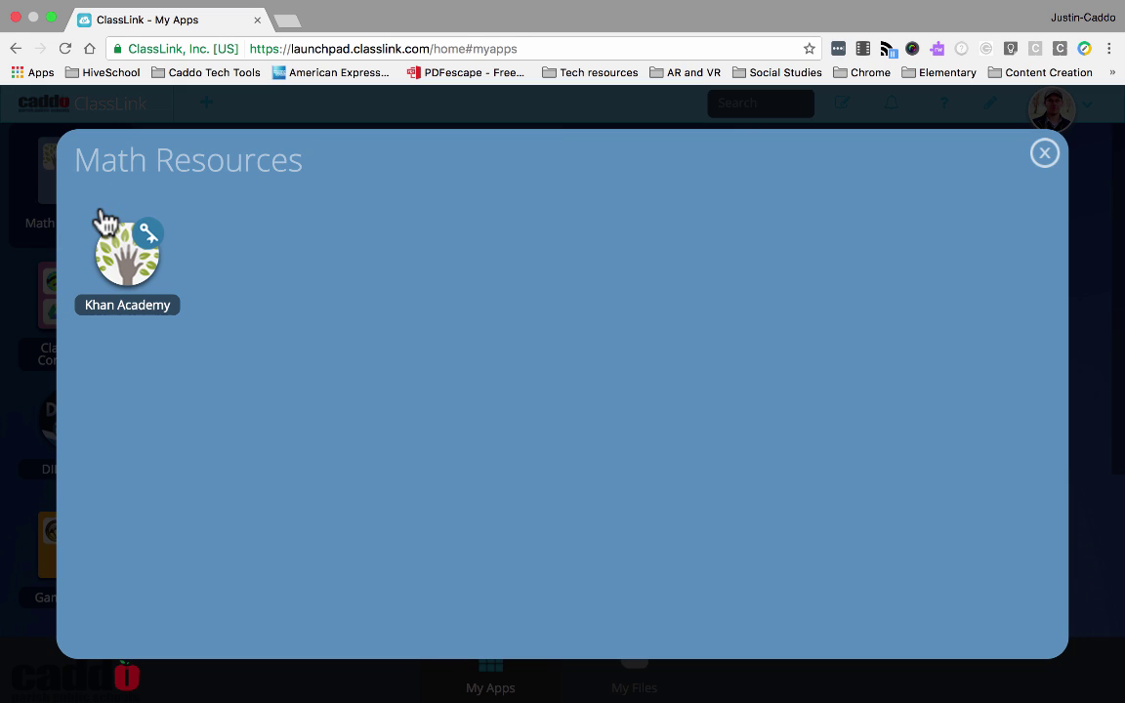
left_click(147, 306)
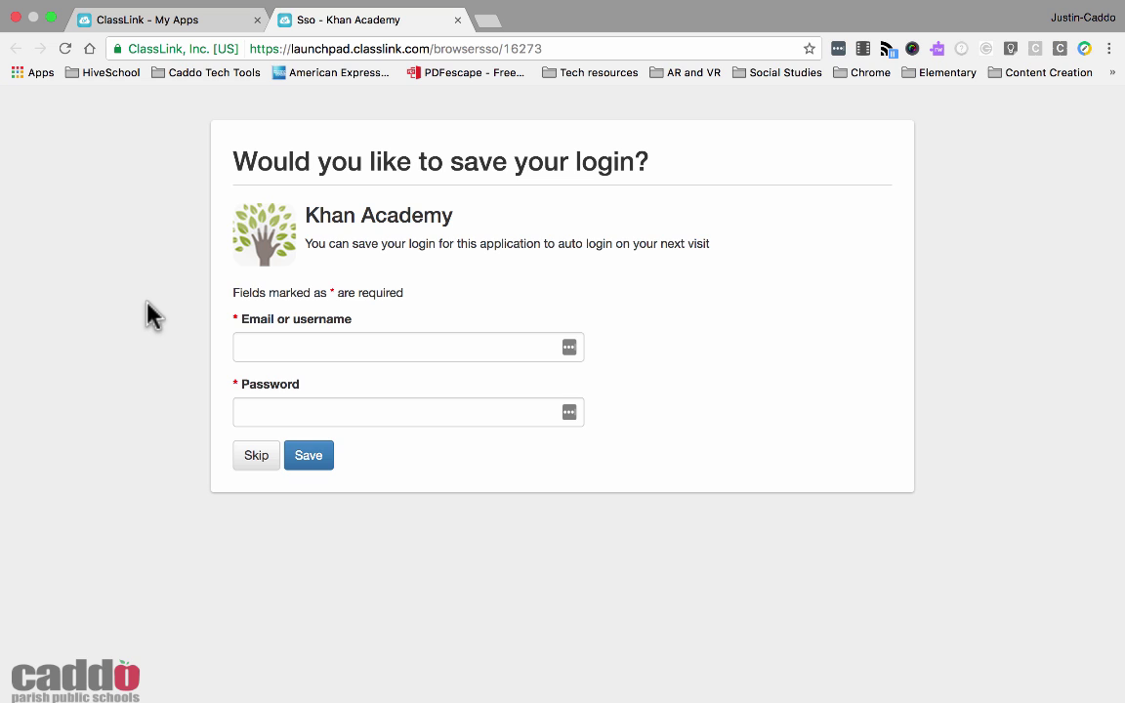
left_click(251, 347)
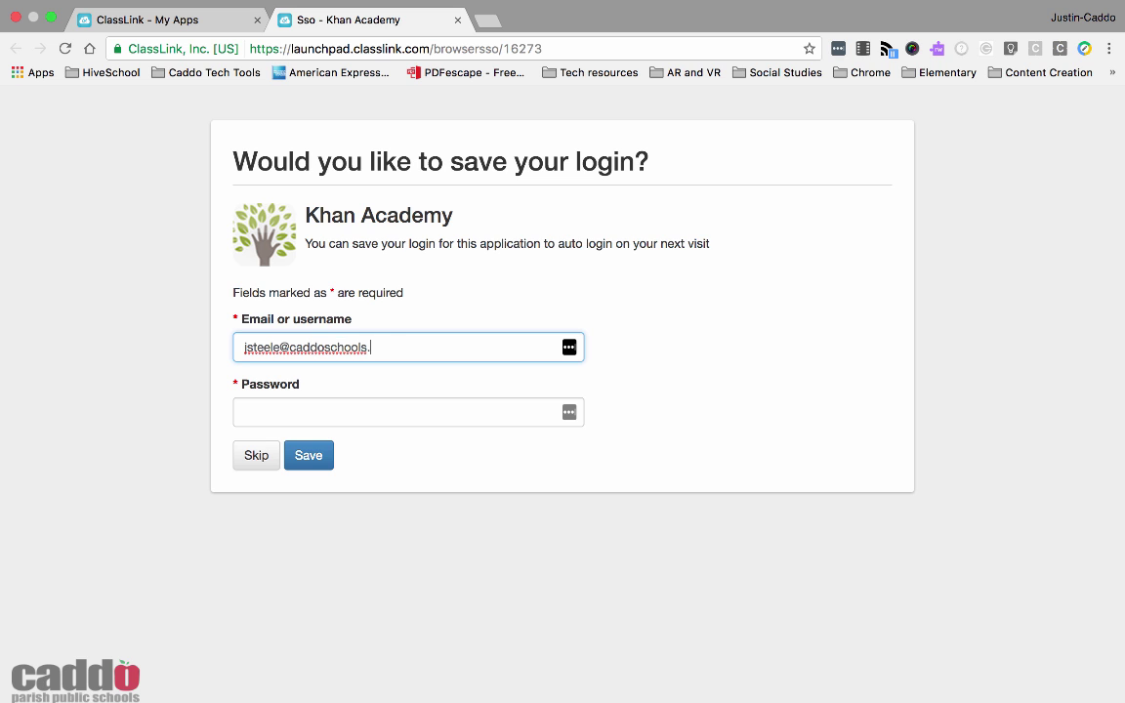
left_click(408, 411)
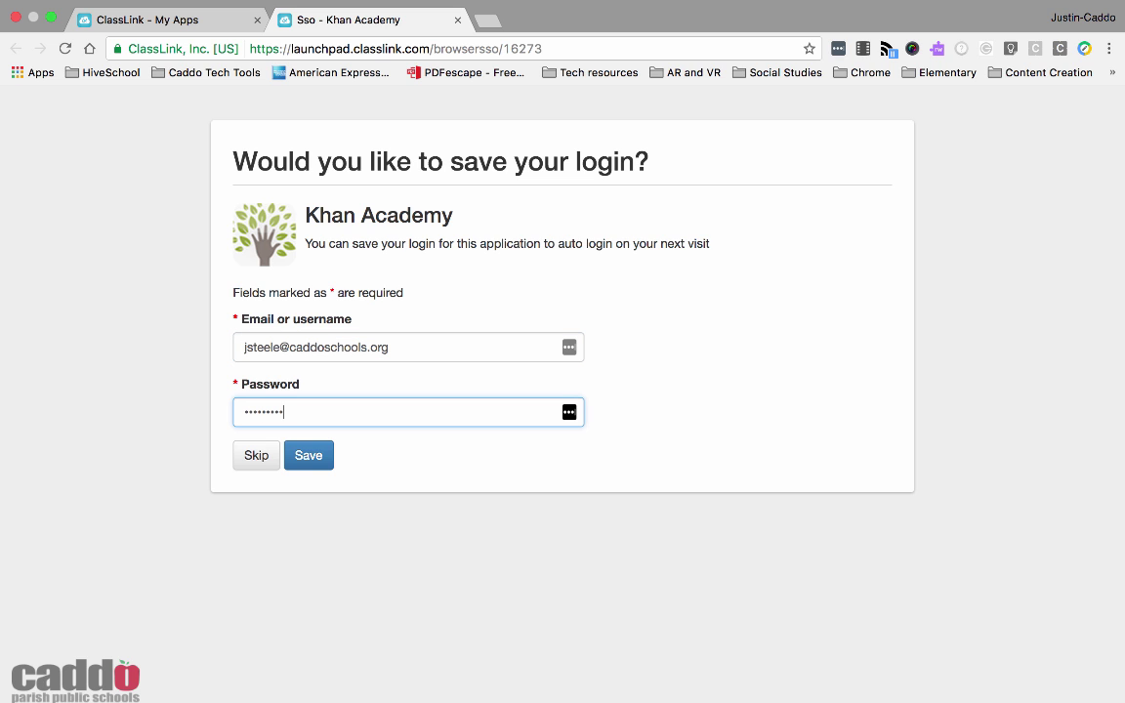
left_click(305, 455)
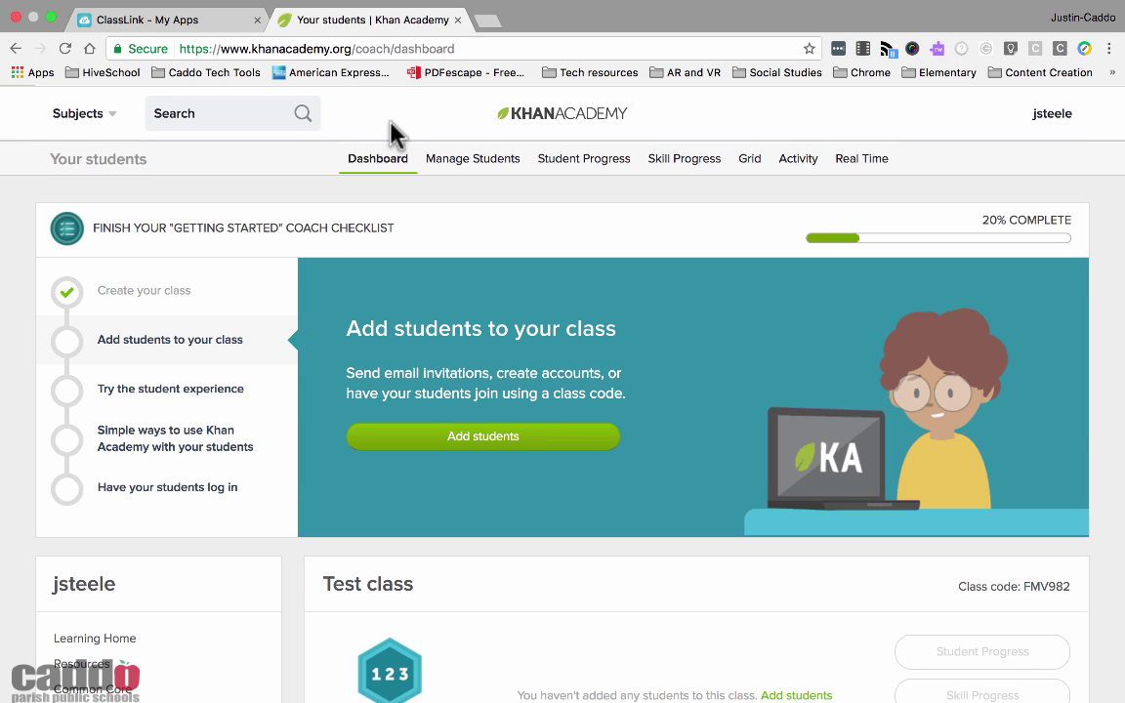
Log out of Khan Academy, close its tab, and reopen Math Resources
left_click(1064, 113)
left_click(858, 404)
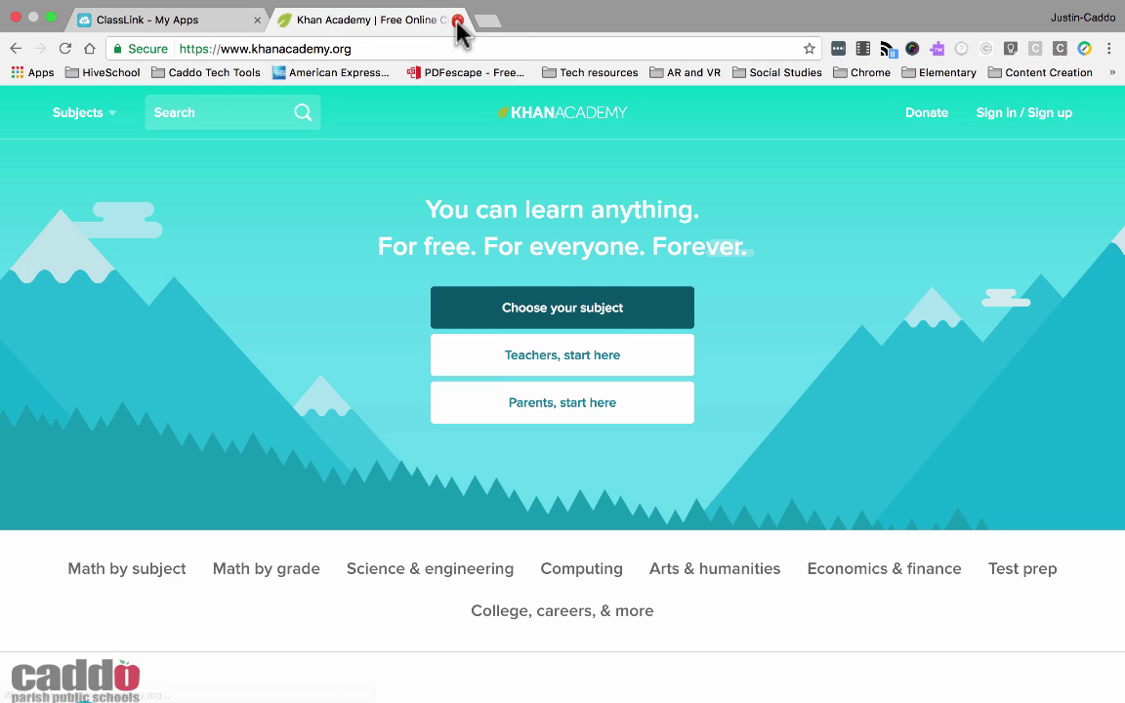
left_click(454, 20)
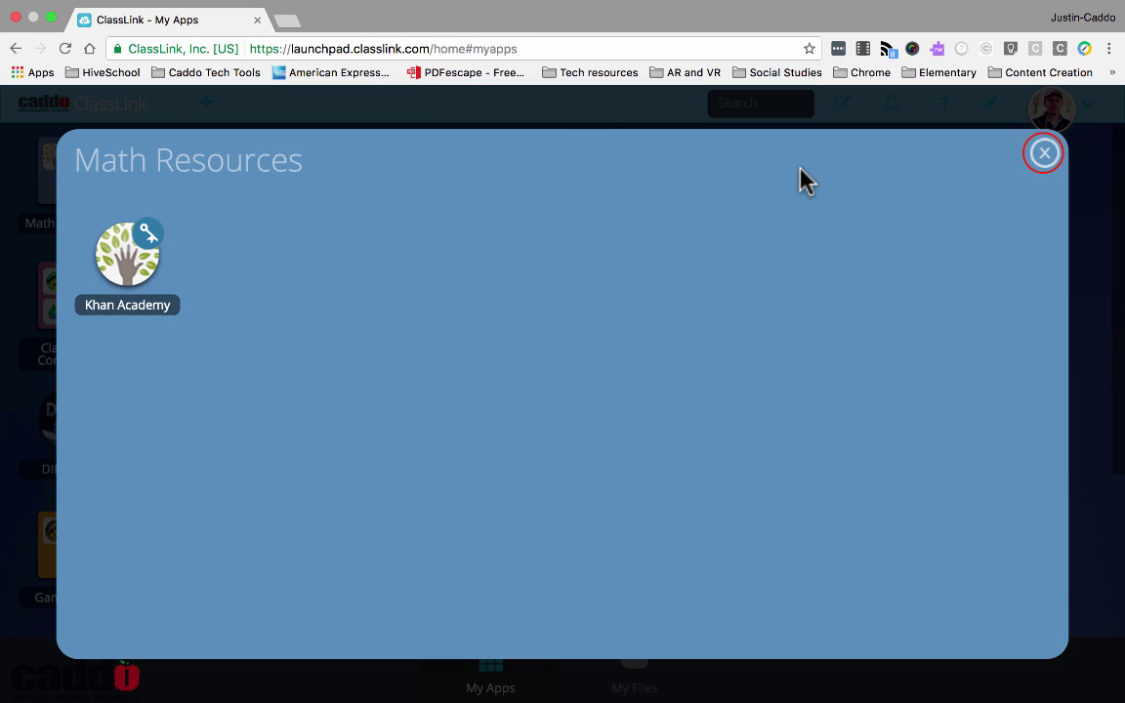
left_click(1044, 152)
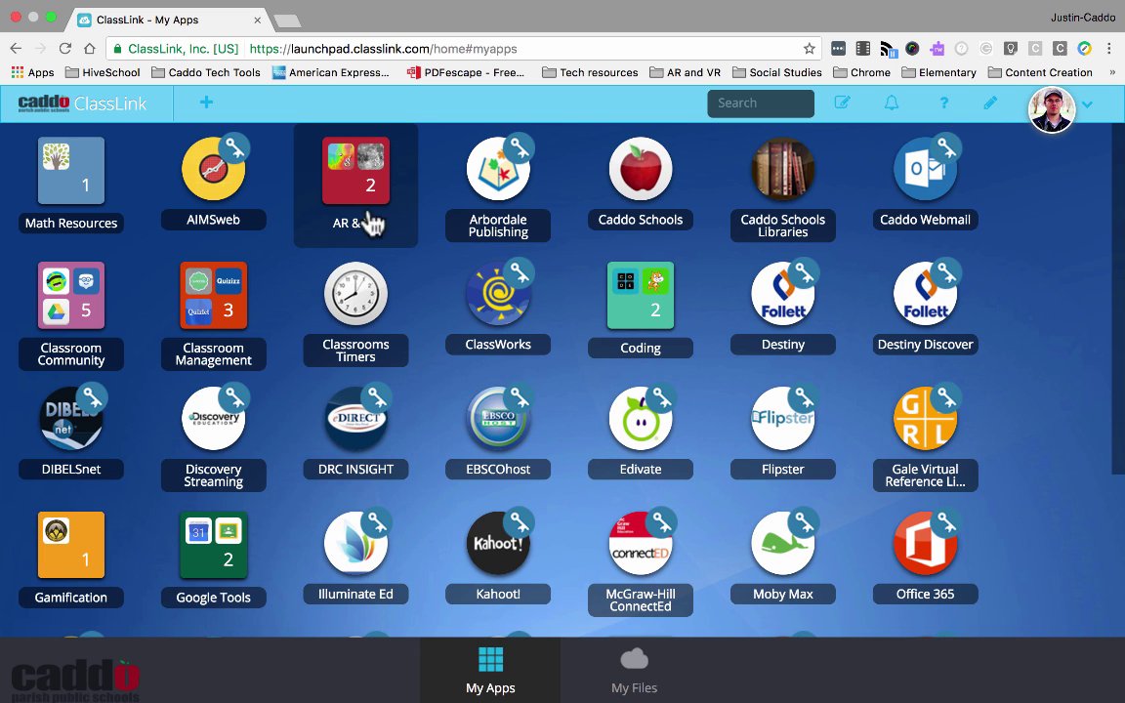
left_click(84, 187)
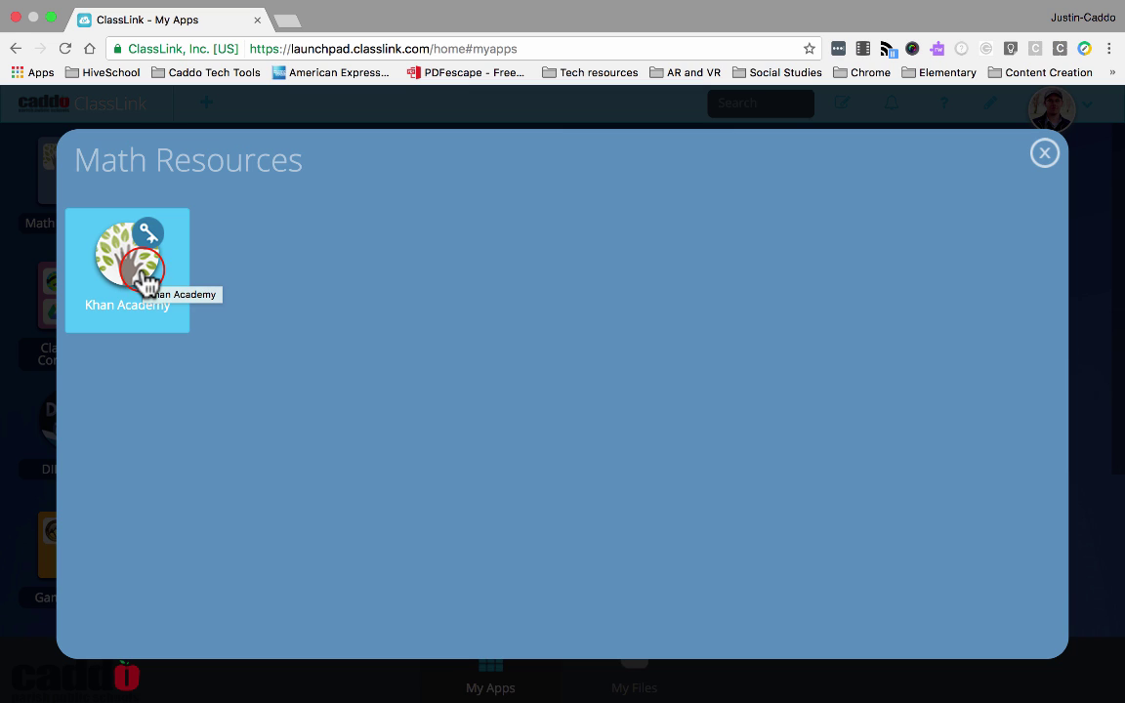
Relaunch Khan Academy to confirm auto-login, then close its tab and the folder
left_click(143, 274)
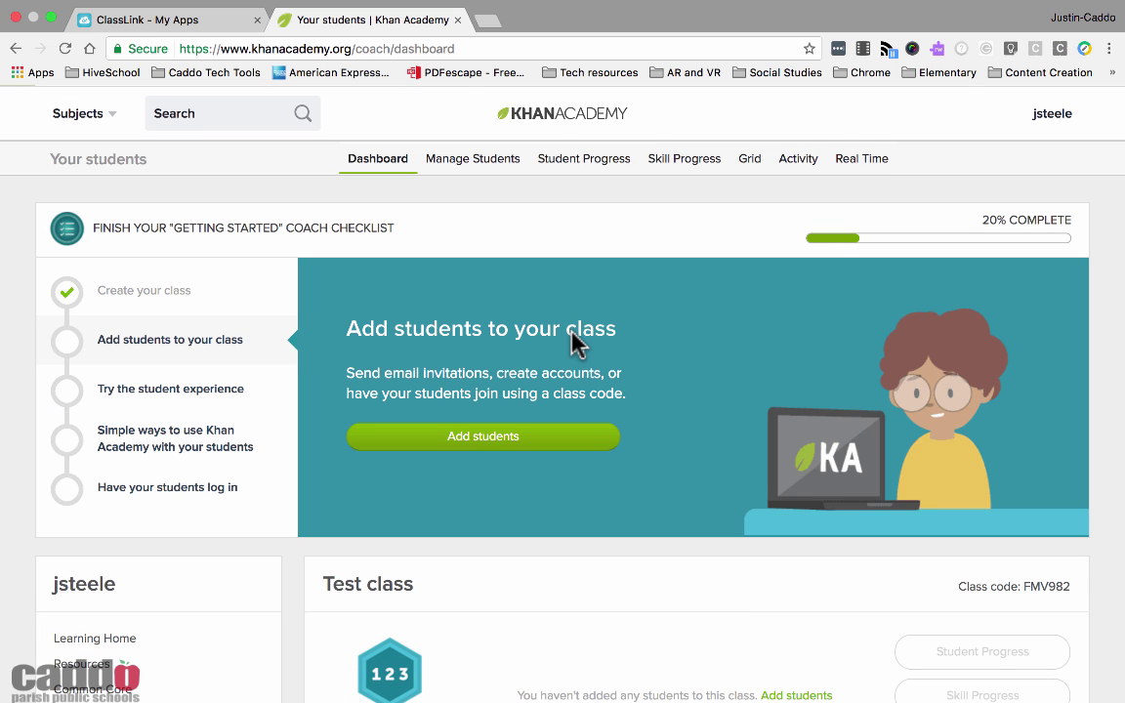
left_click(210, 27)
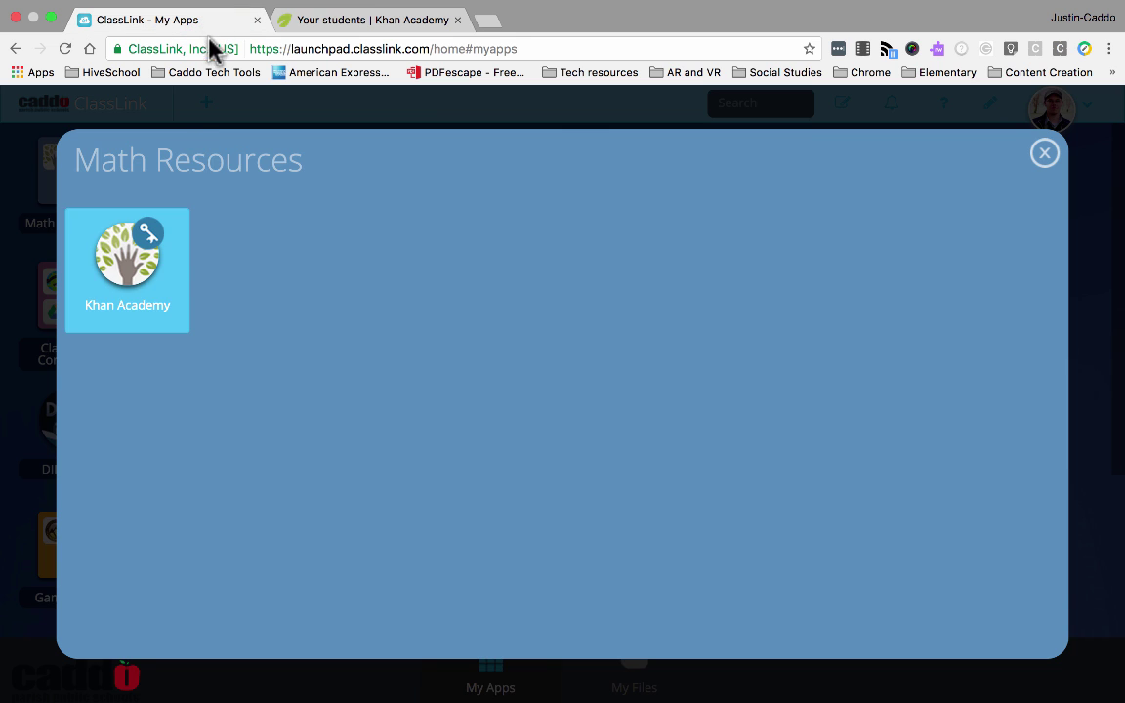
left_click(391, 30)
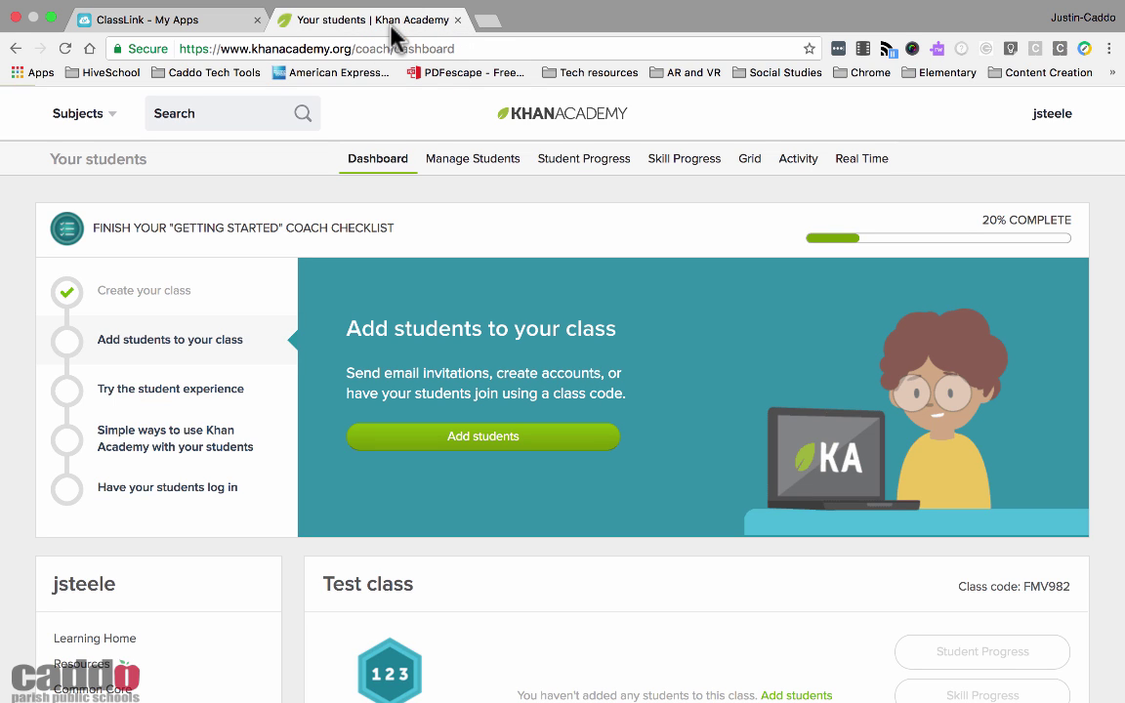
left_click(458, 19)
left_click(1048, 153)
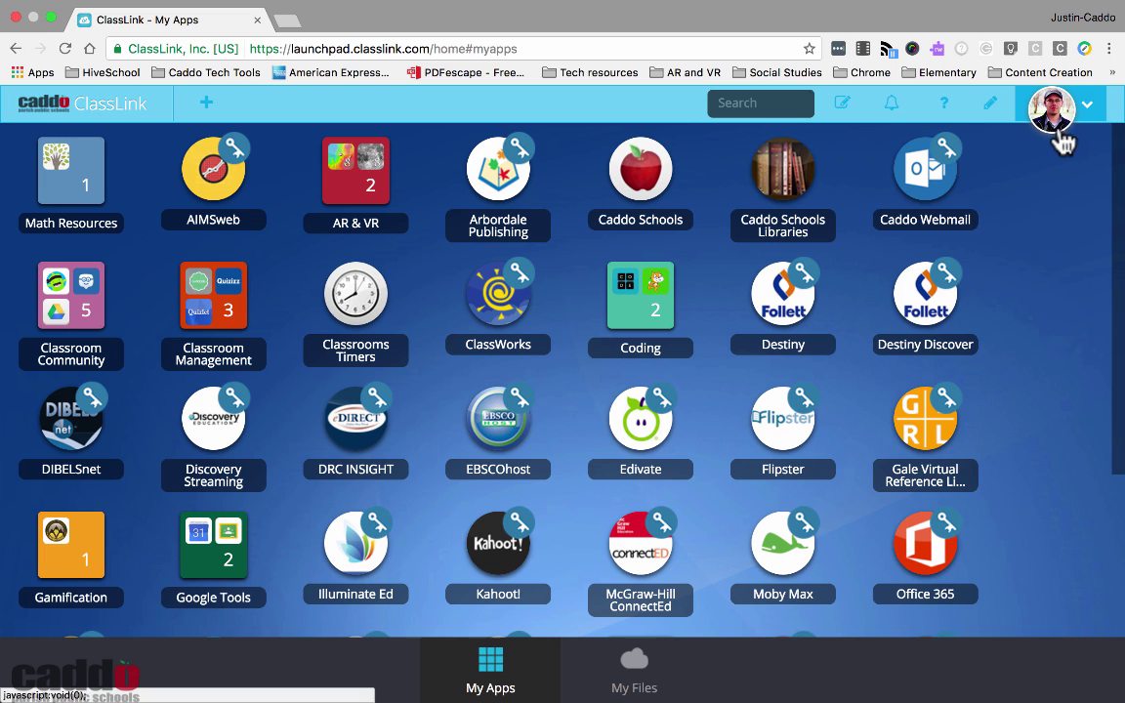
Preview the notifications, help and notes panels, then open the account panel
left_click(900, 107)
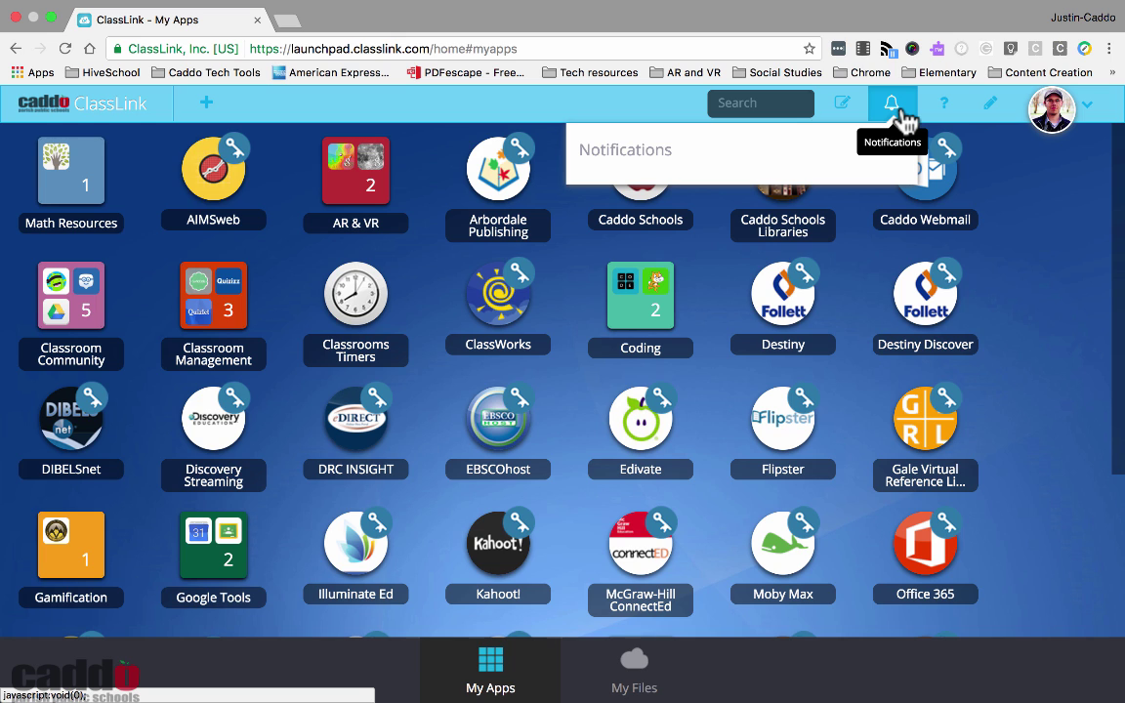
left_click(902, 109)
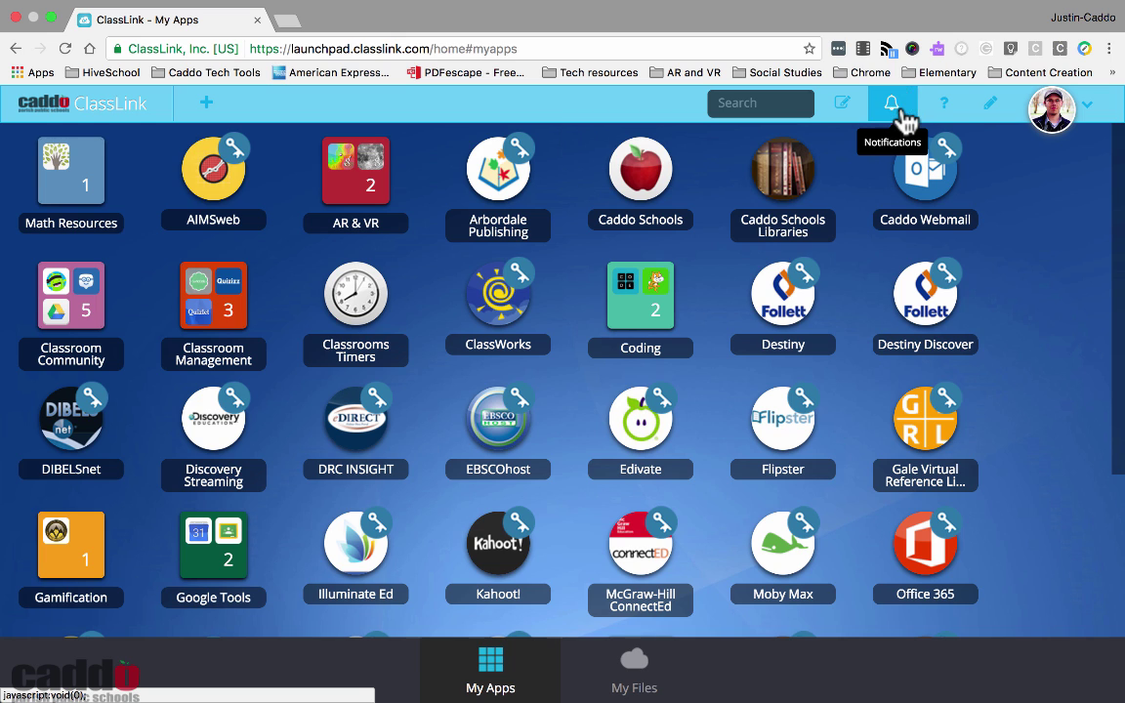
left_click(946, 109)
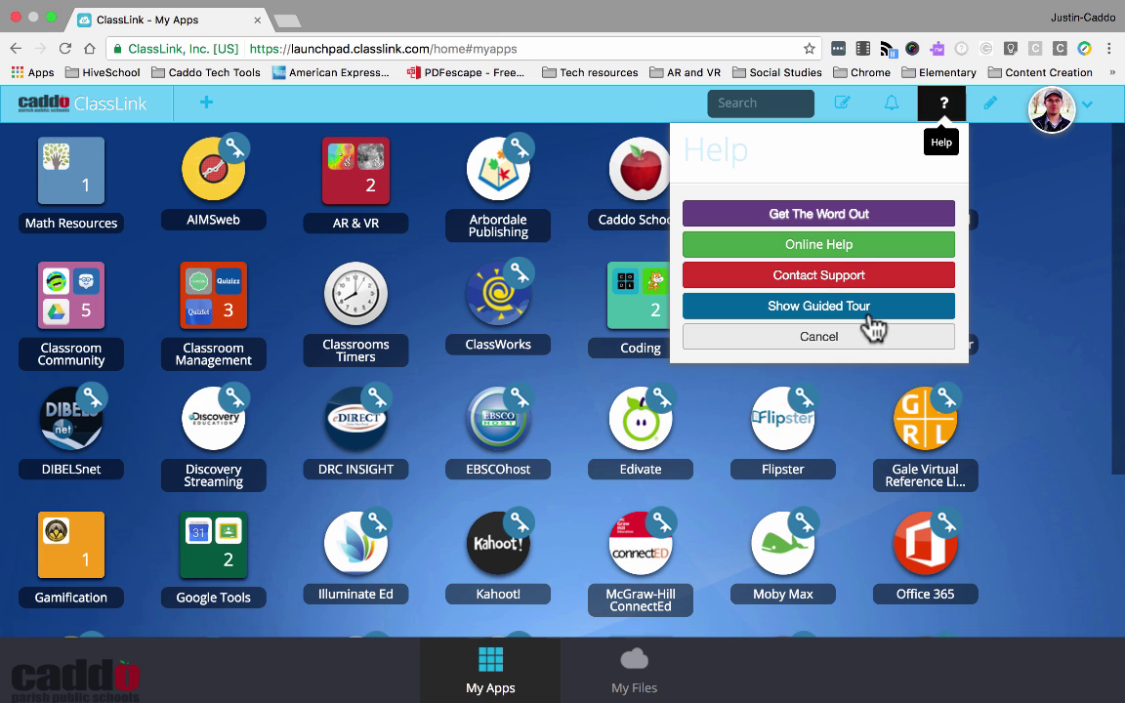
left_click(943, 104)
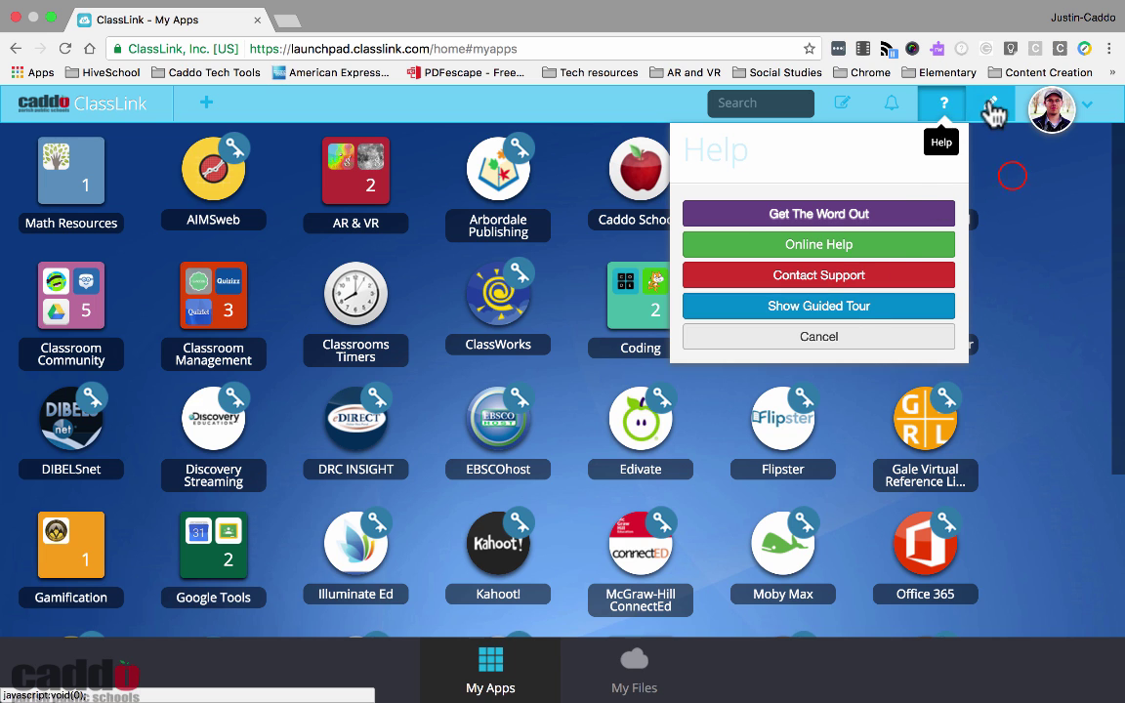
left_click(1016, 183)
left_click(990, 114)
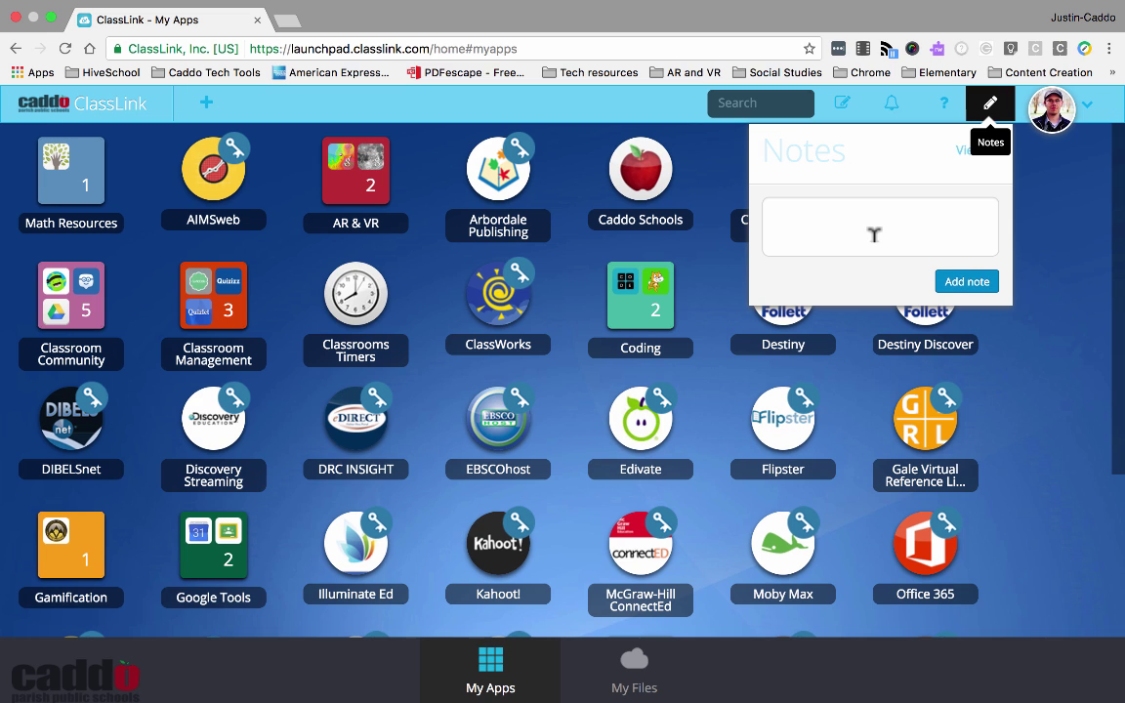
left_click(1055, 163)
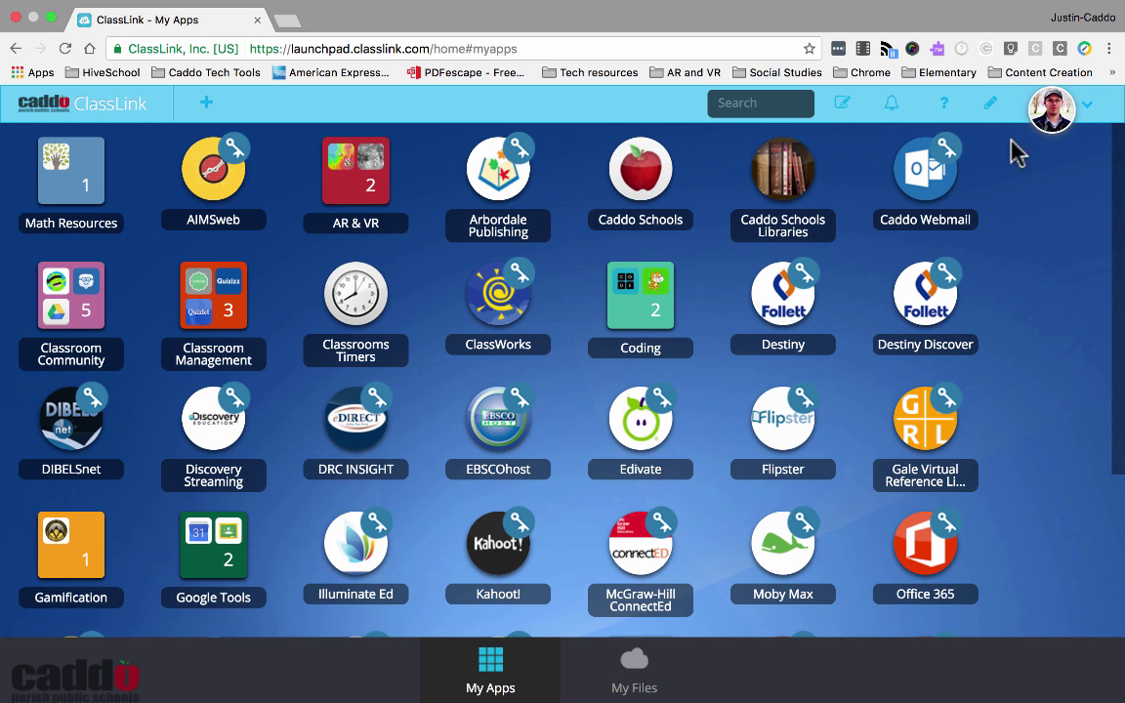
left_click(1084, 108)
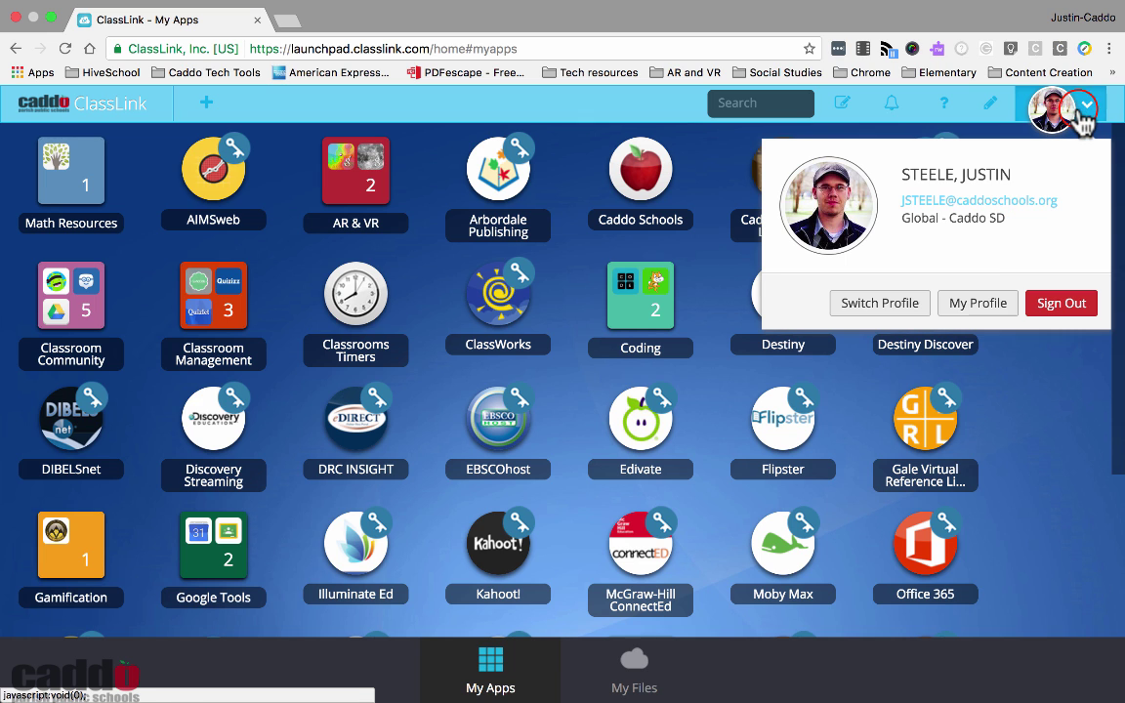
Open My Profile and look through the General and Themes & Colors settings
left_click(984, 305)
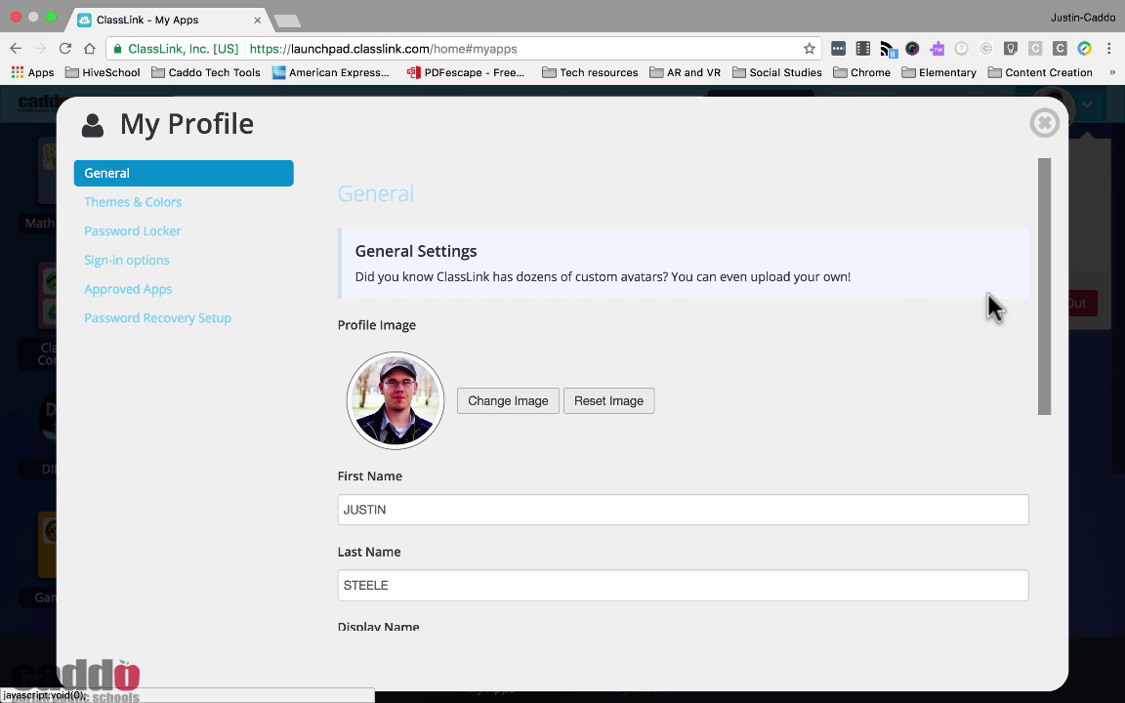
scroll(630, 309, "down", 4)
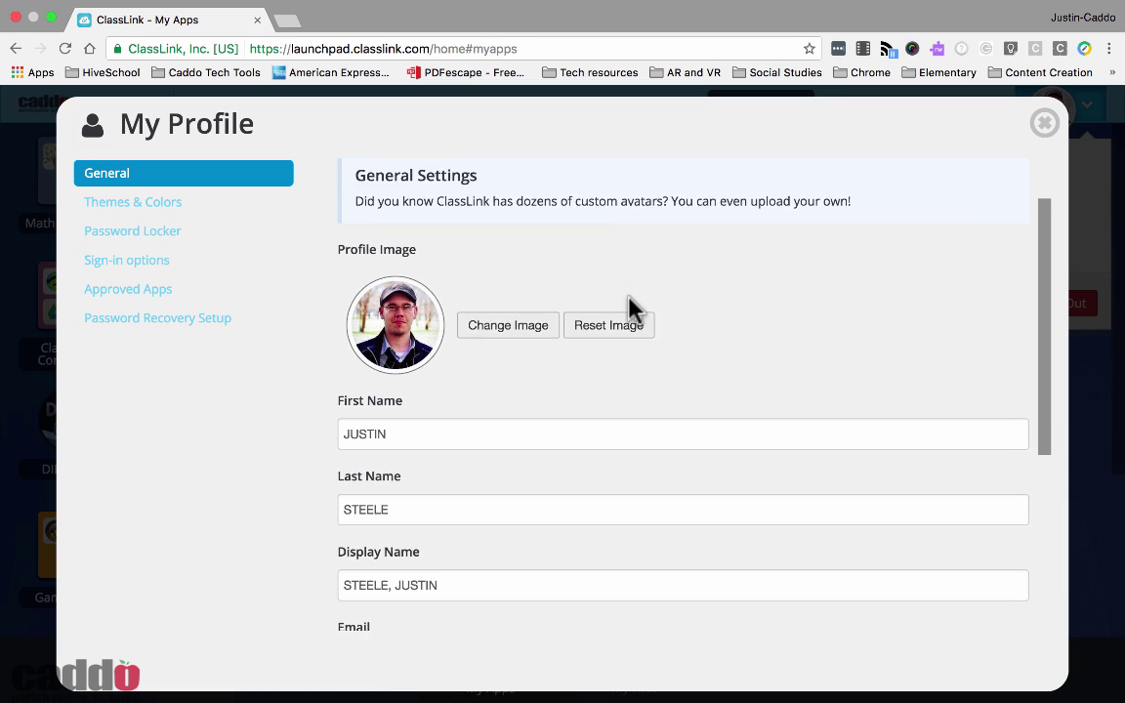
scroll(630, 308, "down", 4)
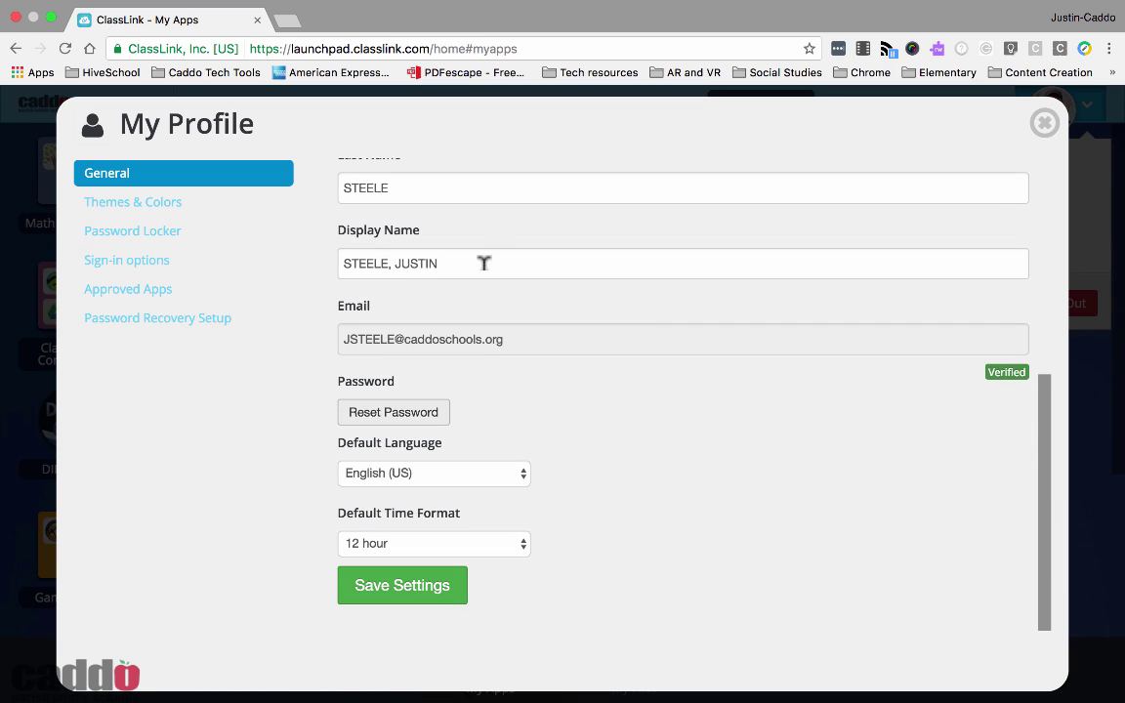
left_click(177, 204)
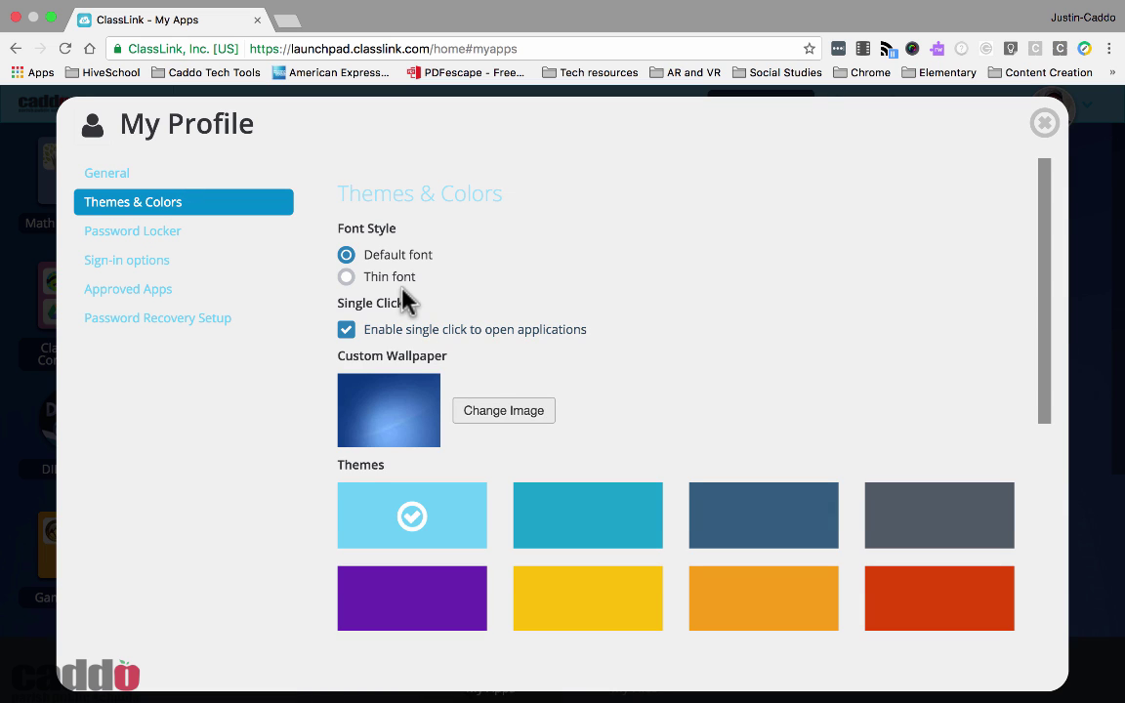
scroll(404, 297, "down", 5)
Page through the Password Locker to page 2 and edit the Khan Academy entry
left_click(156, 234)
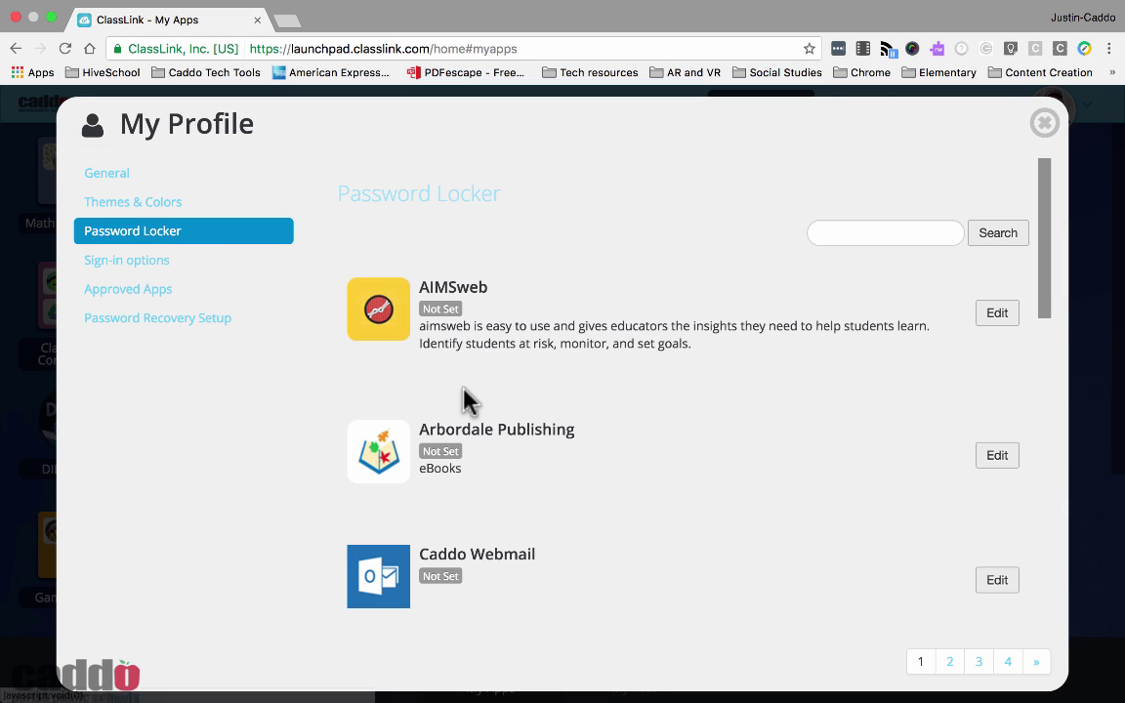
scroll(689, 400, "down", 4)
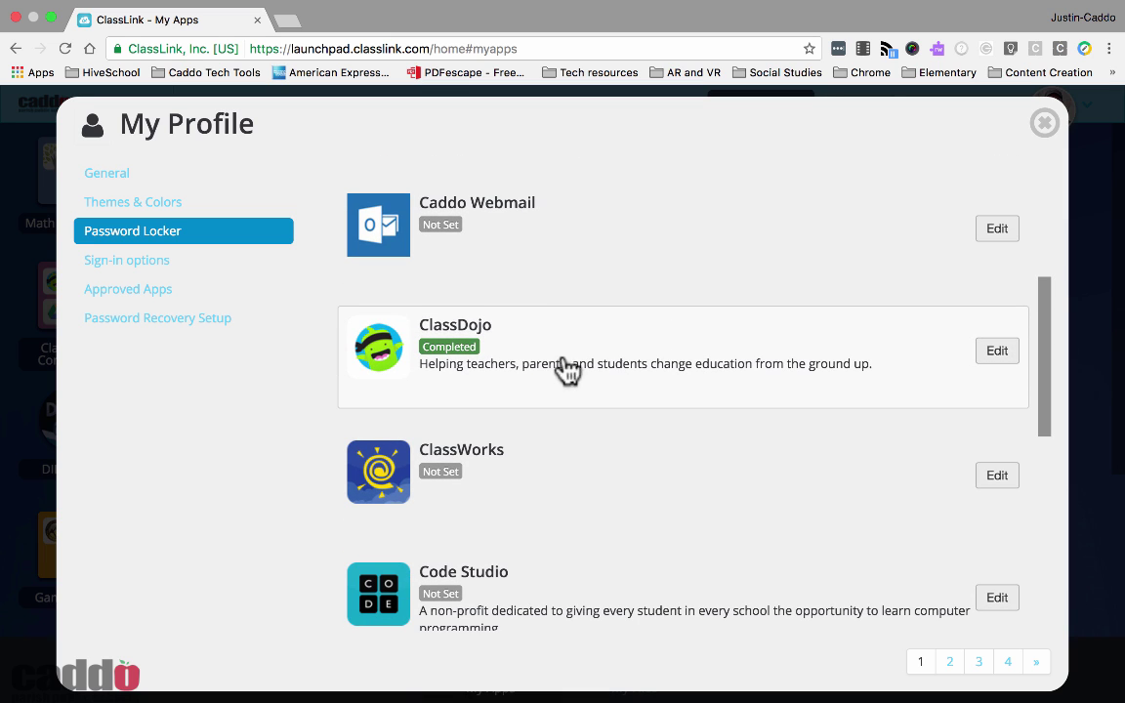
scroll(547, 366, "down", 5)
scroll(543, 369, "down", 8)
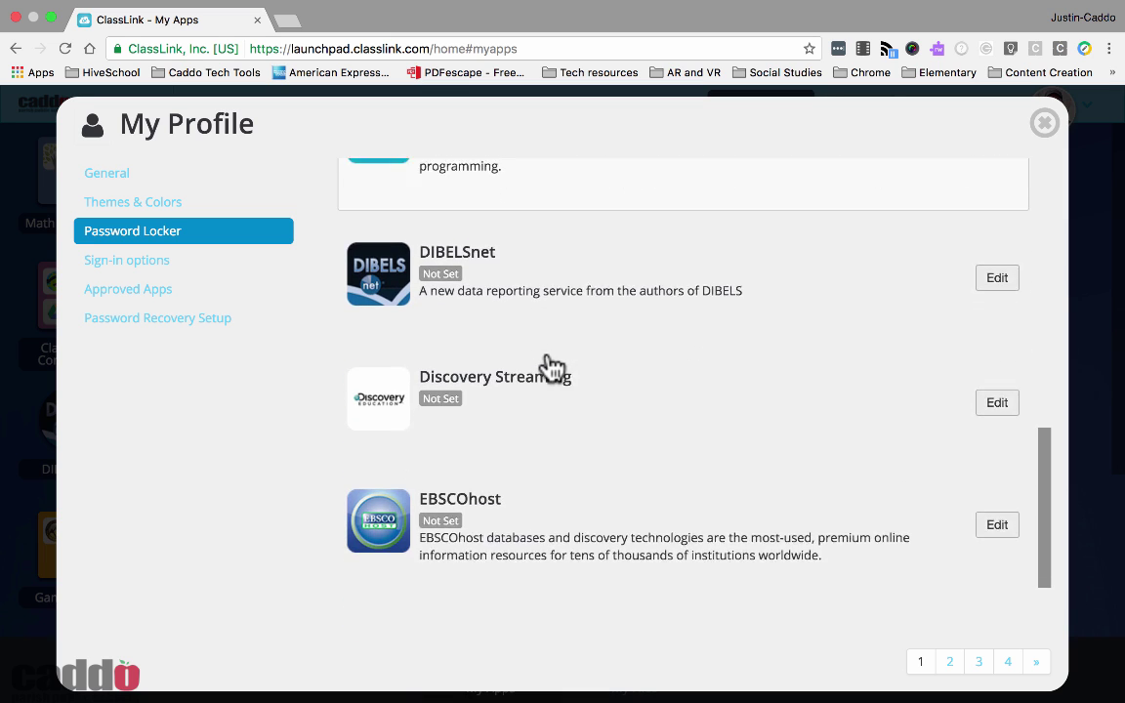
left_click(977, 661)
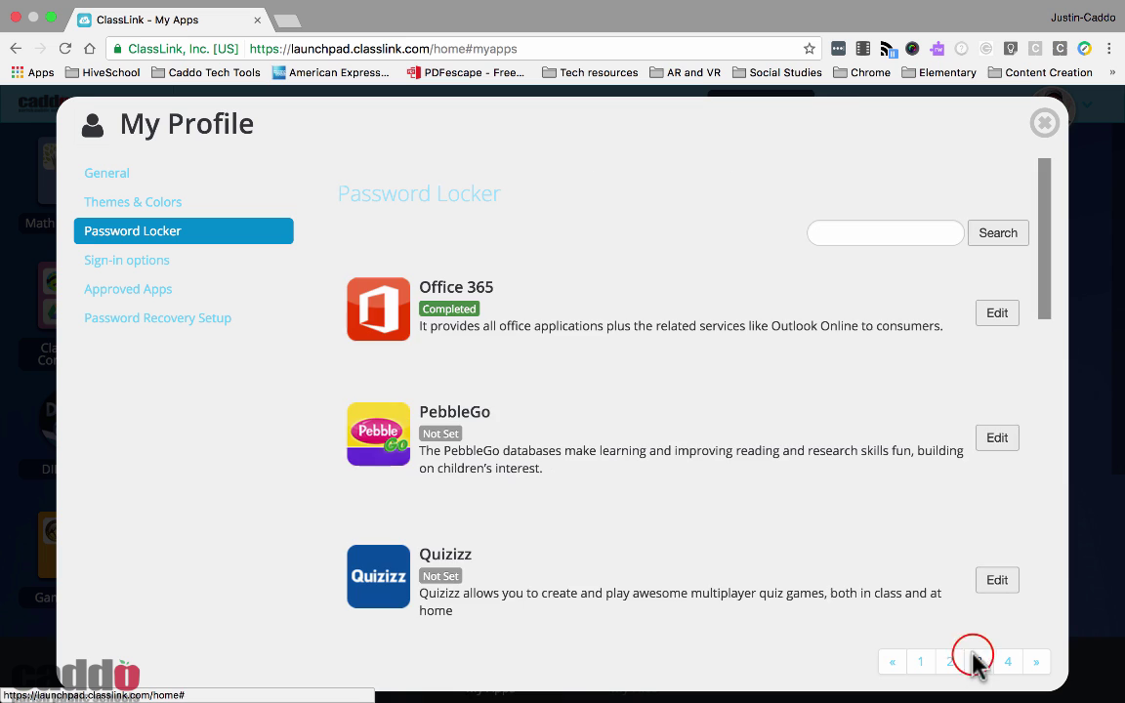
scroll(738, 500, "down", 5)
scroll(731, 498, "down", 10)
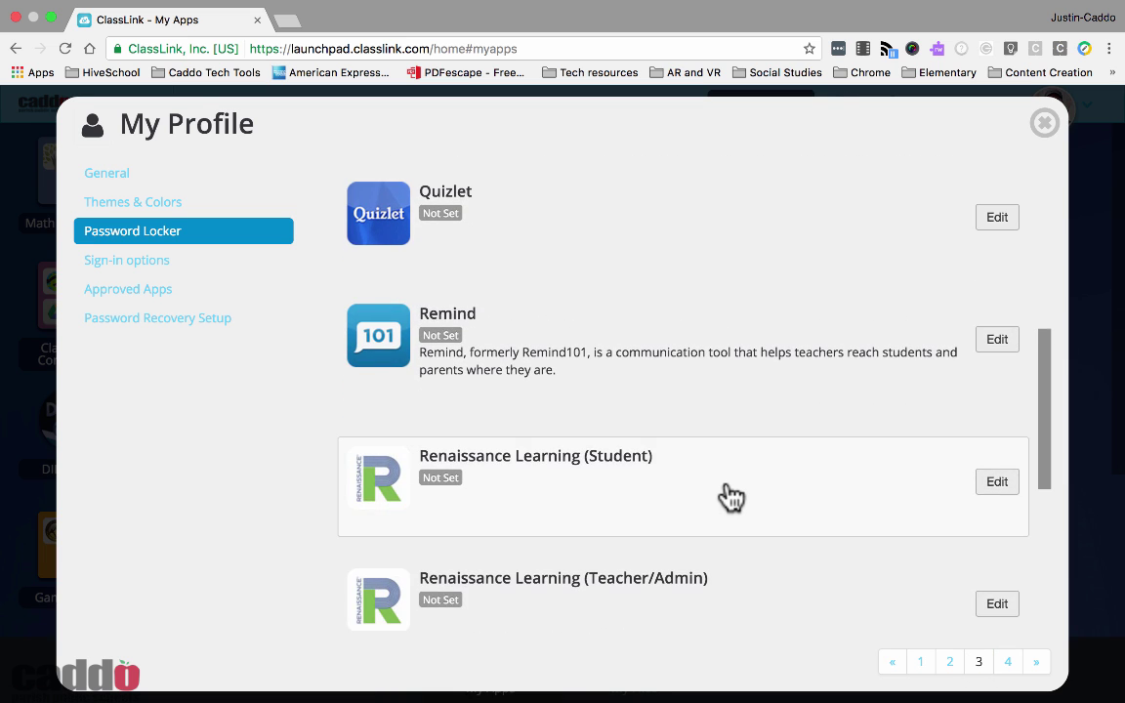
left_click(954, 663)
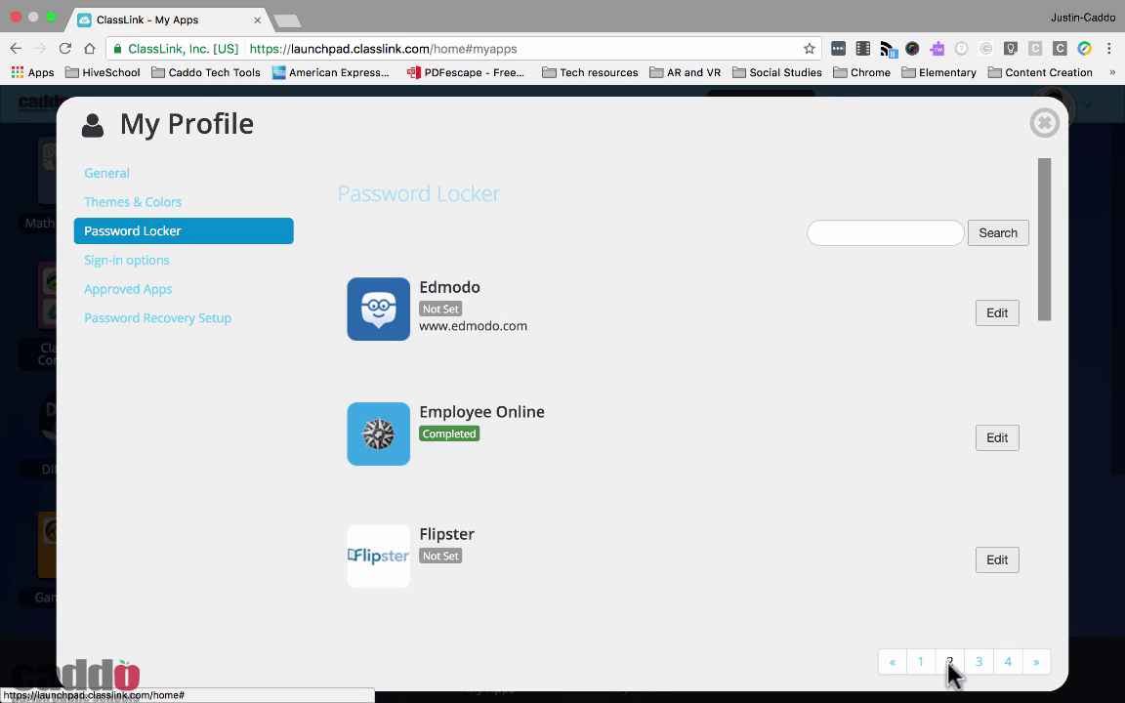
scroll(747, 557, "down", 3)
scroll(754, 558, "down", 5)
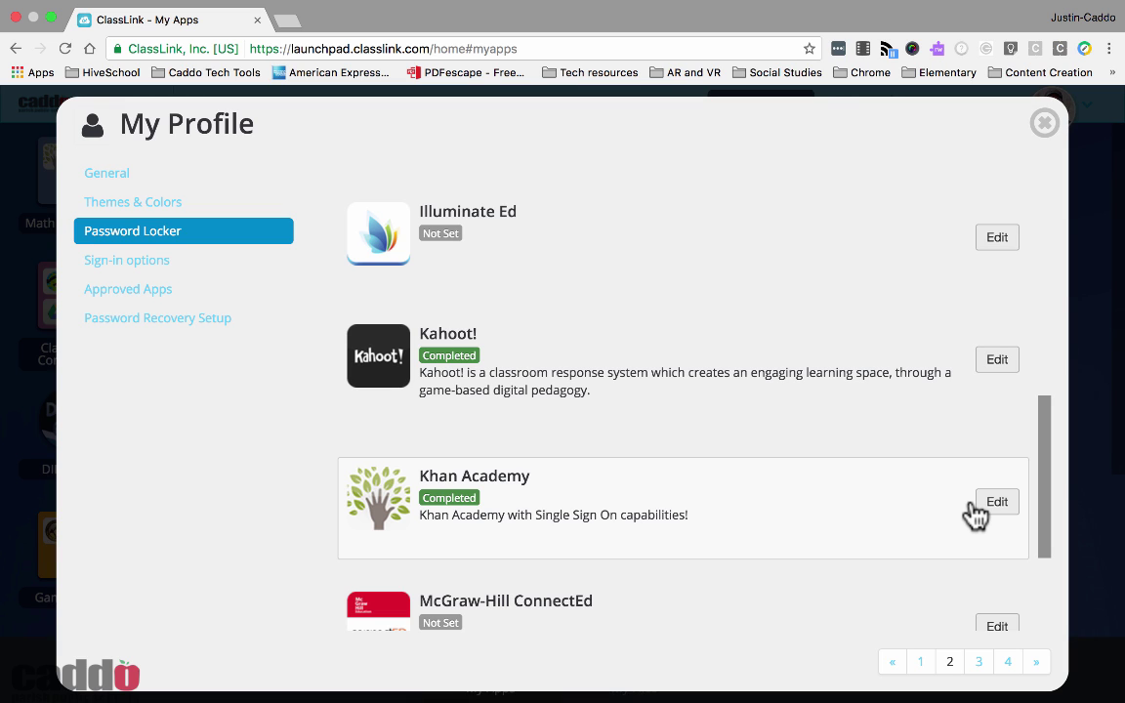
left_click(995, 503)
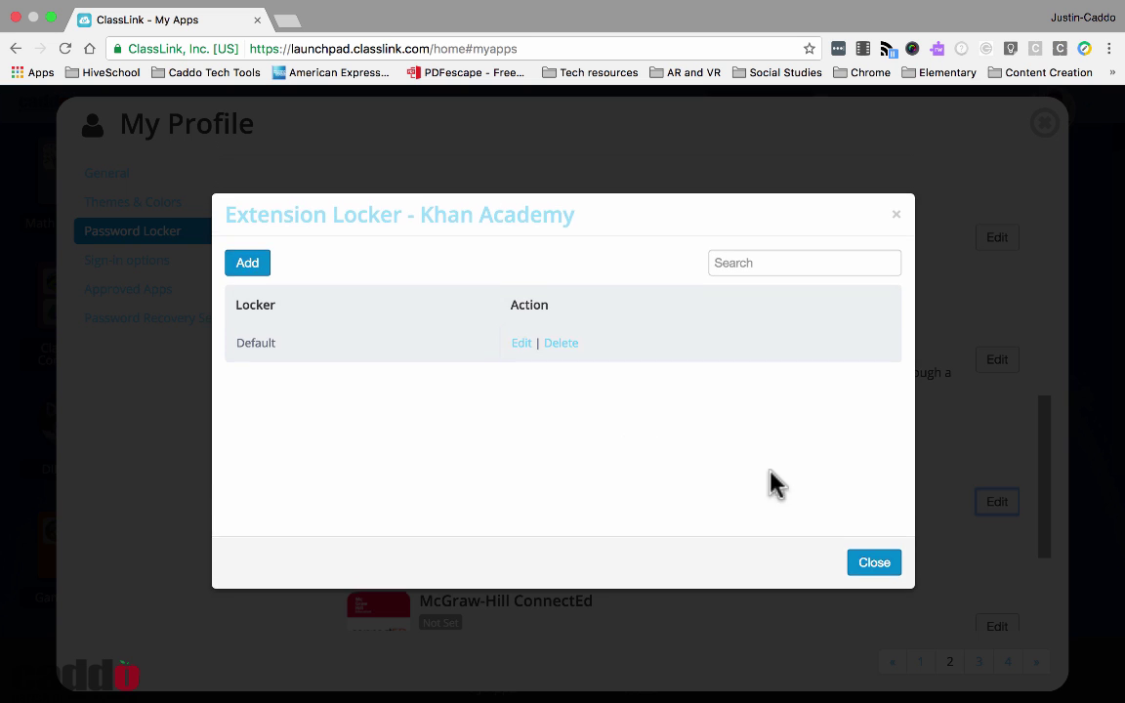
Retype the password on Khan Academy's Default locker entry, save it, and close the dialog
left_click(521, 348)
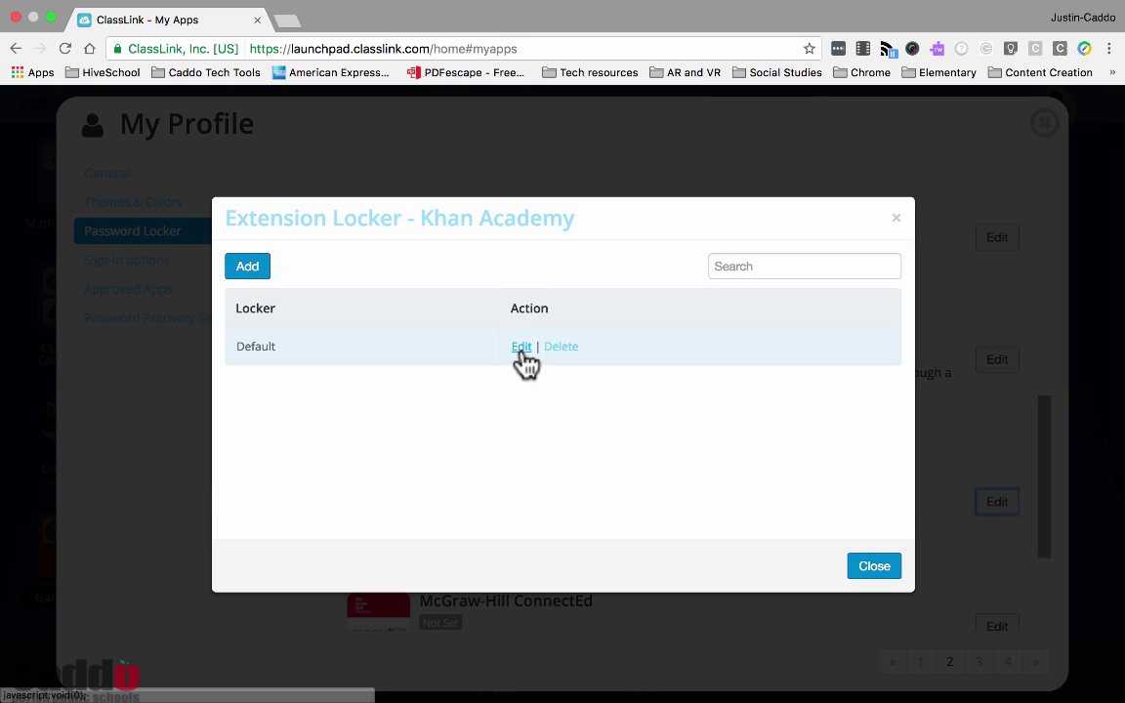
left_click(894, 217)
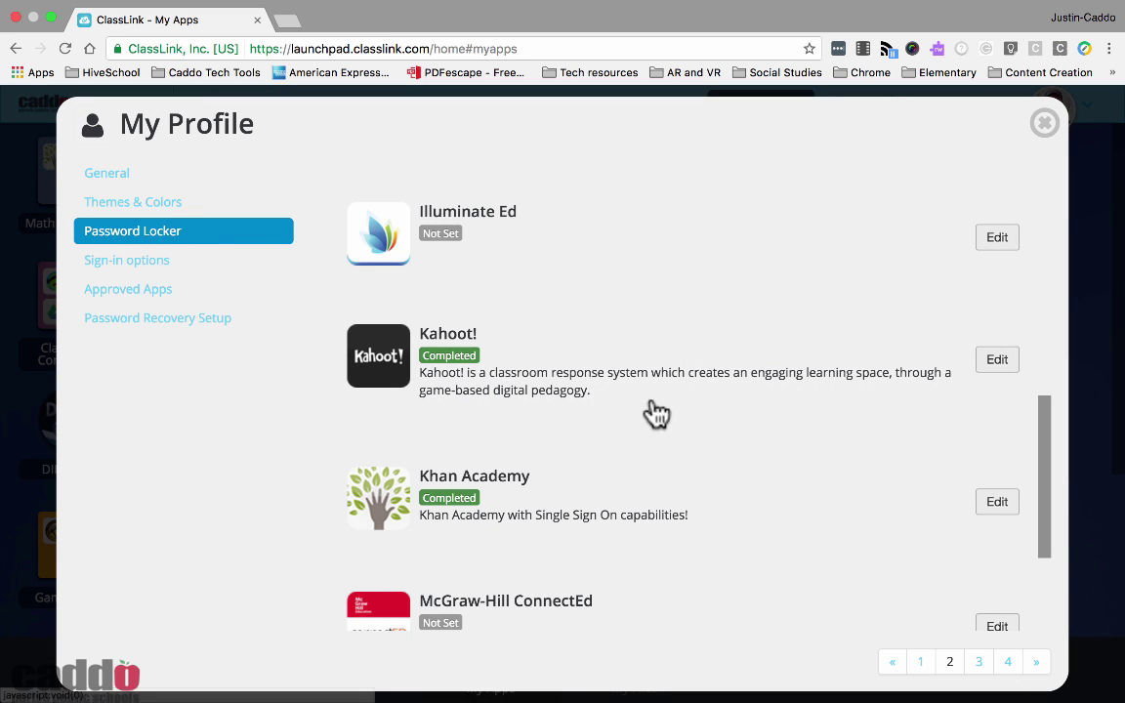
left_click(996, 500)
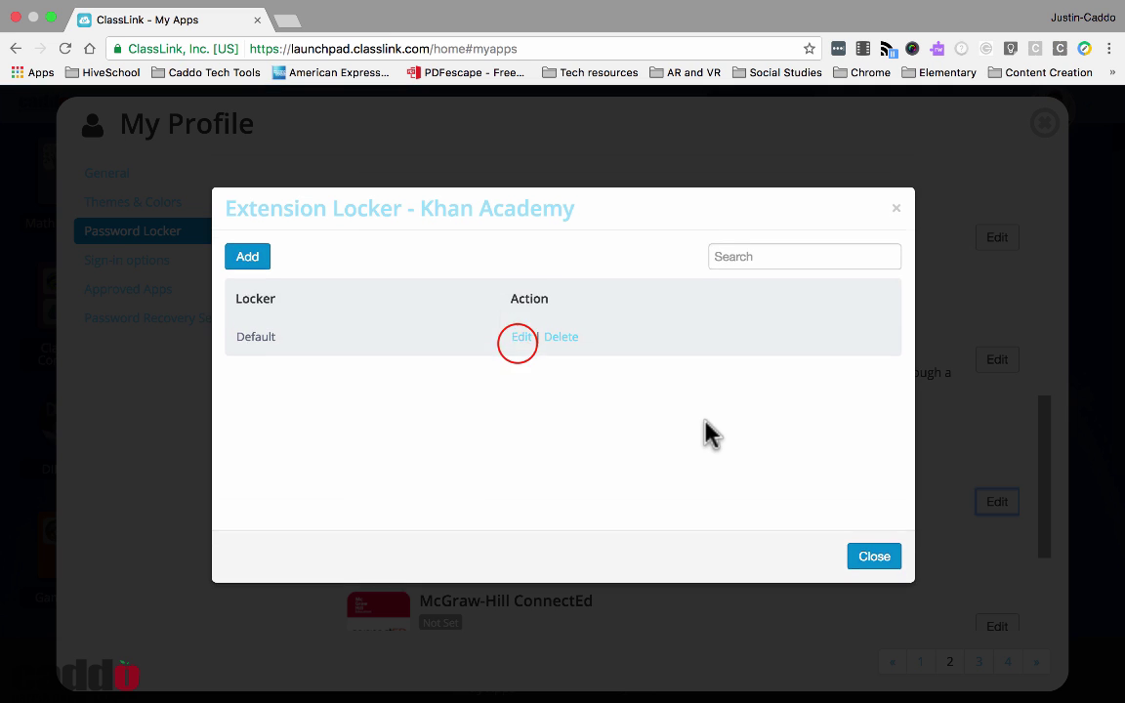
left_click(521, 333)
scroll(456, 347, "down", 1)
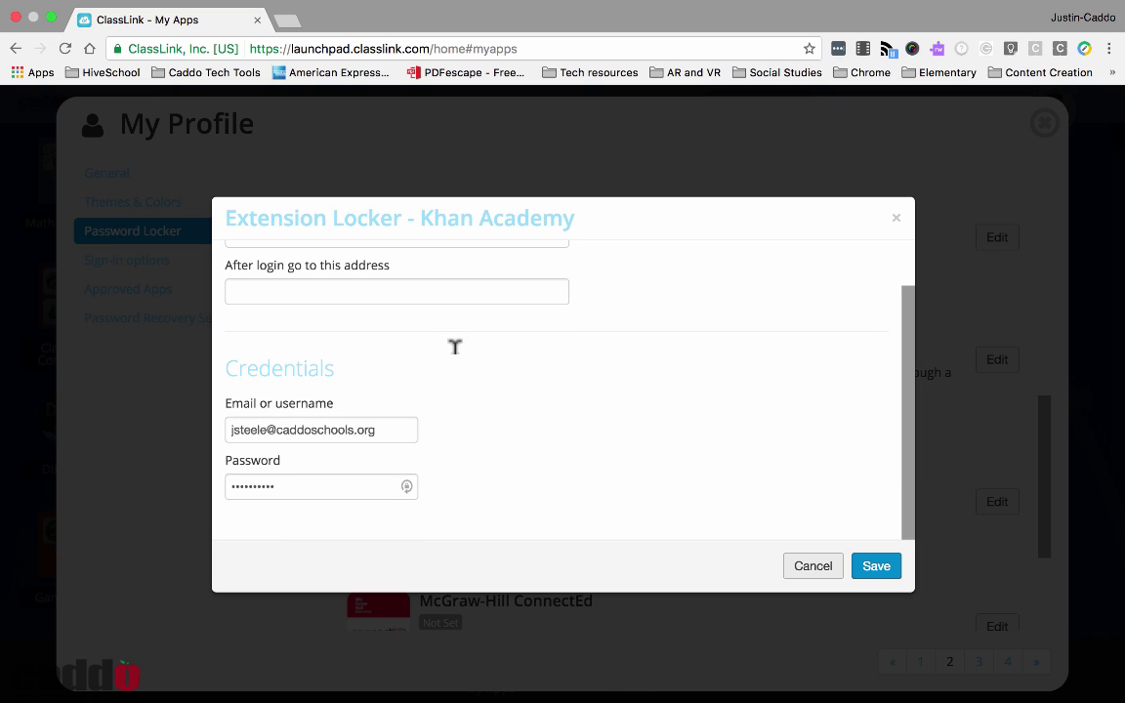
left_click(311, 485)
double_click(312, 485)
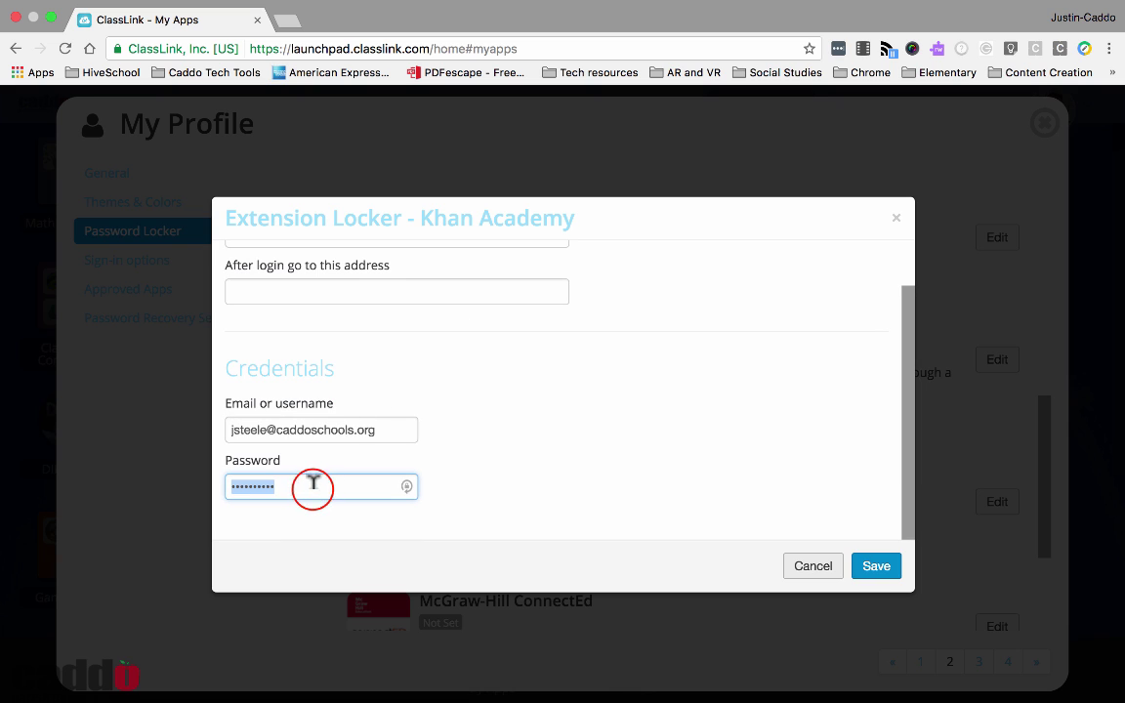
type("*****")
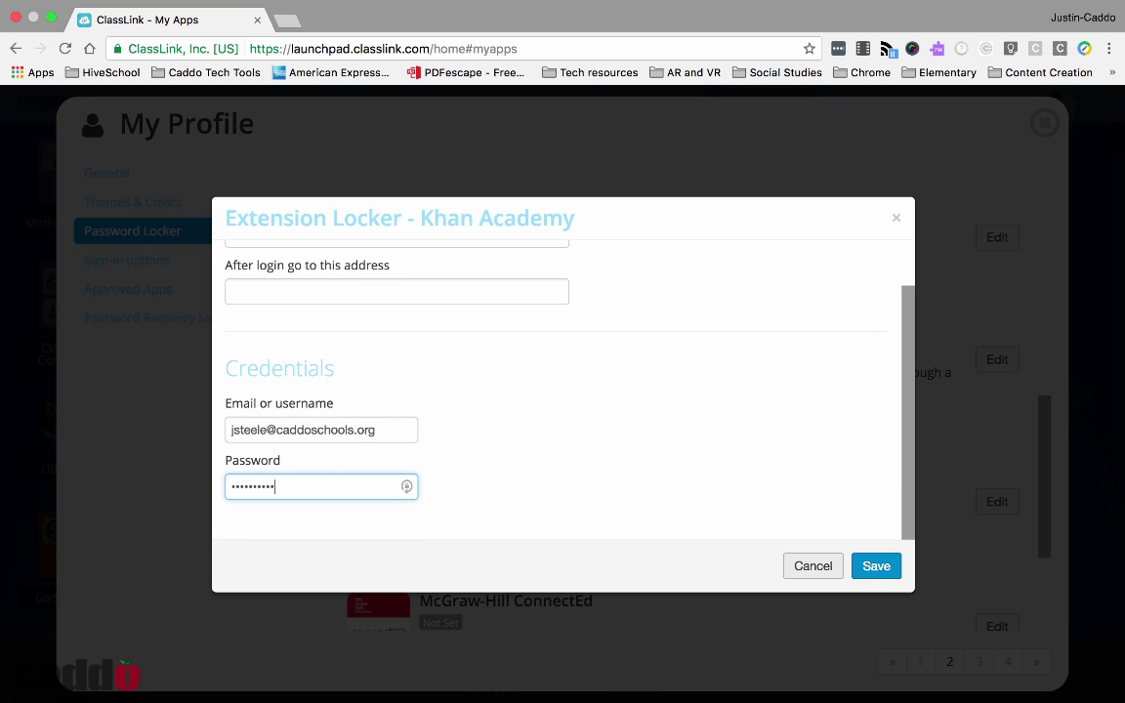
left_click(872, 571)
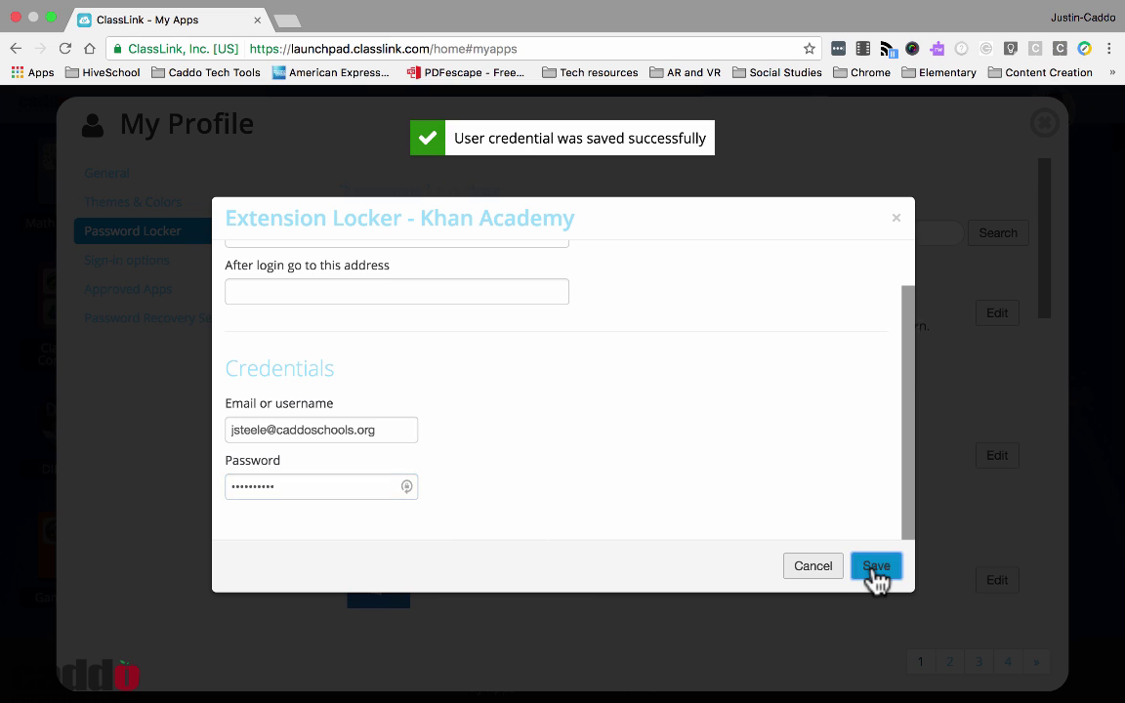
left_click(876, 567)
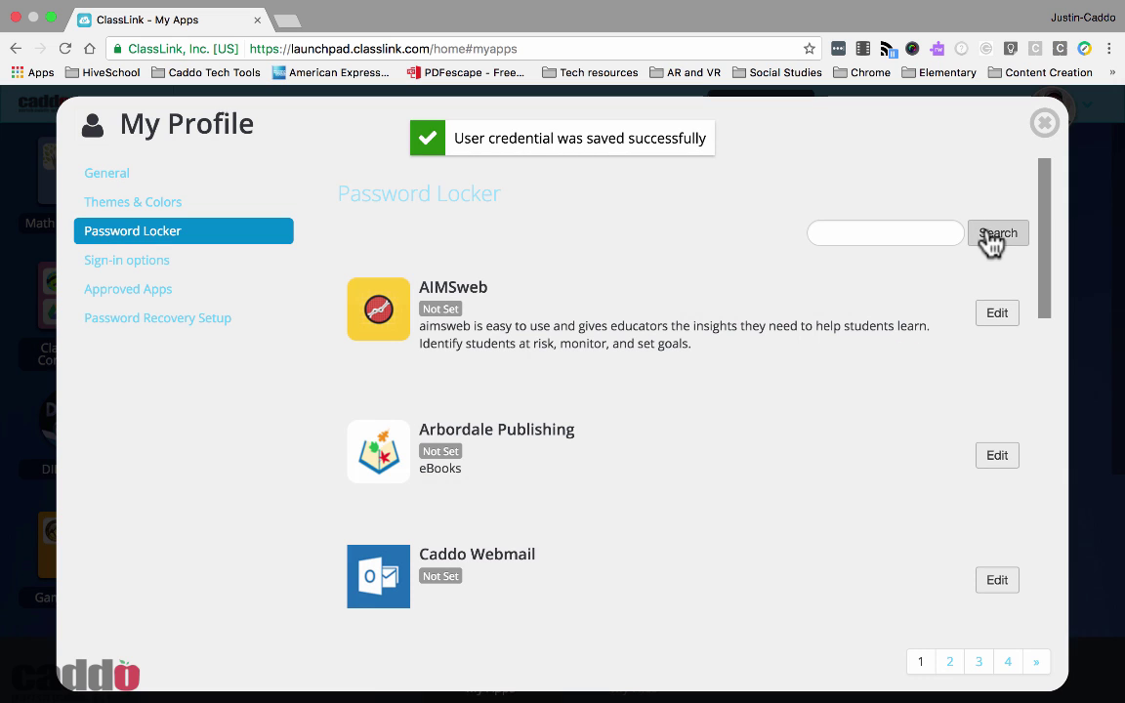
left_click(153, 260)
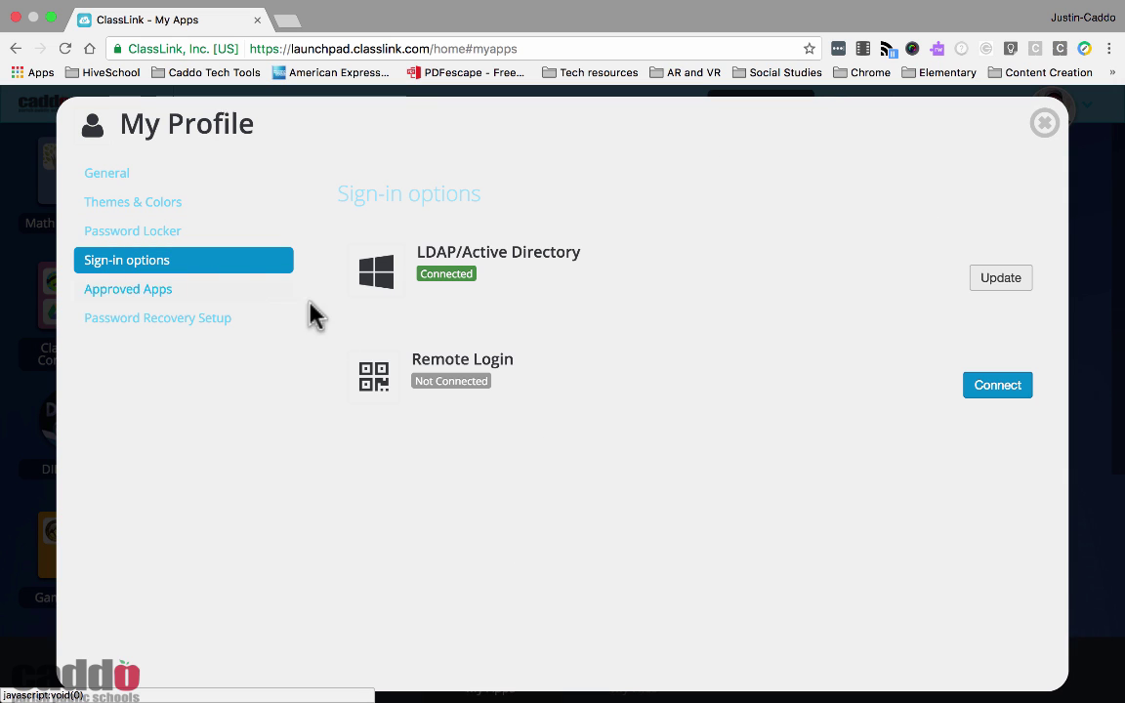
left_click(152, 293)
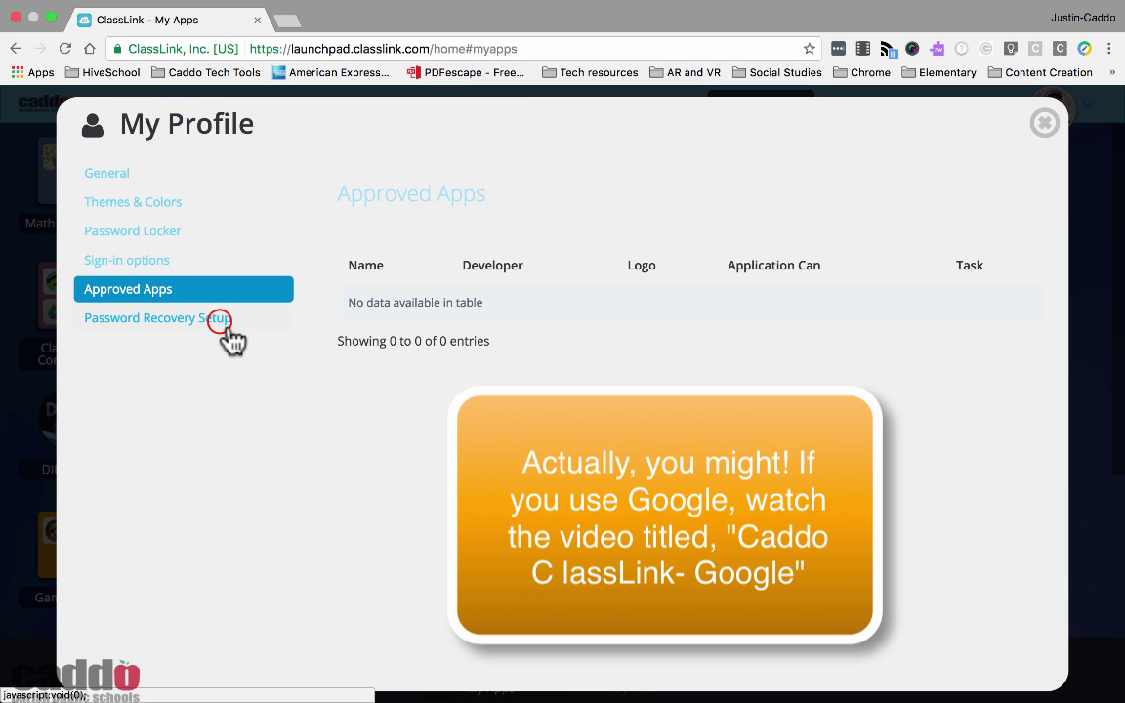
left_click(221, 325)
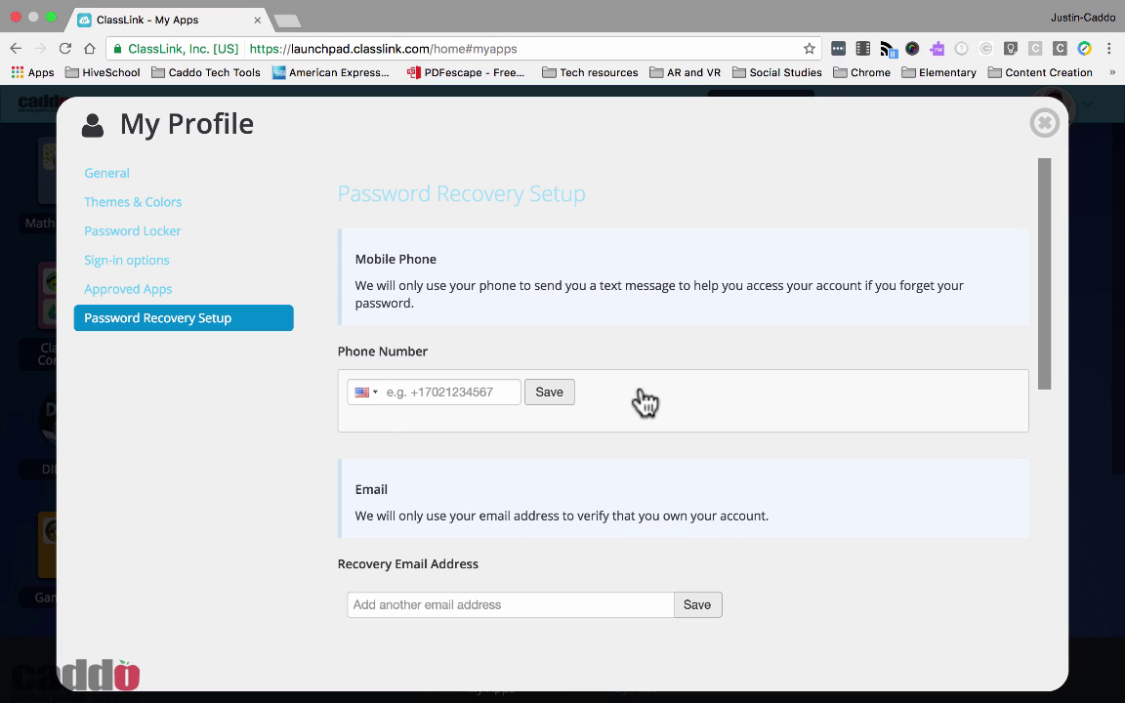
scroll(612, 337, "down", 5)
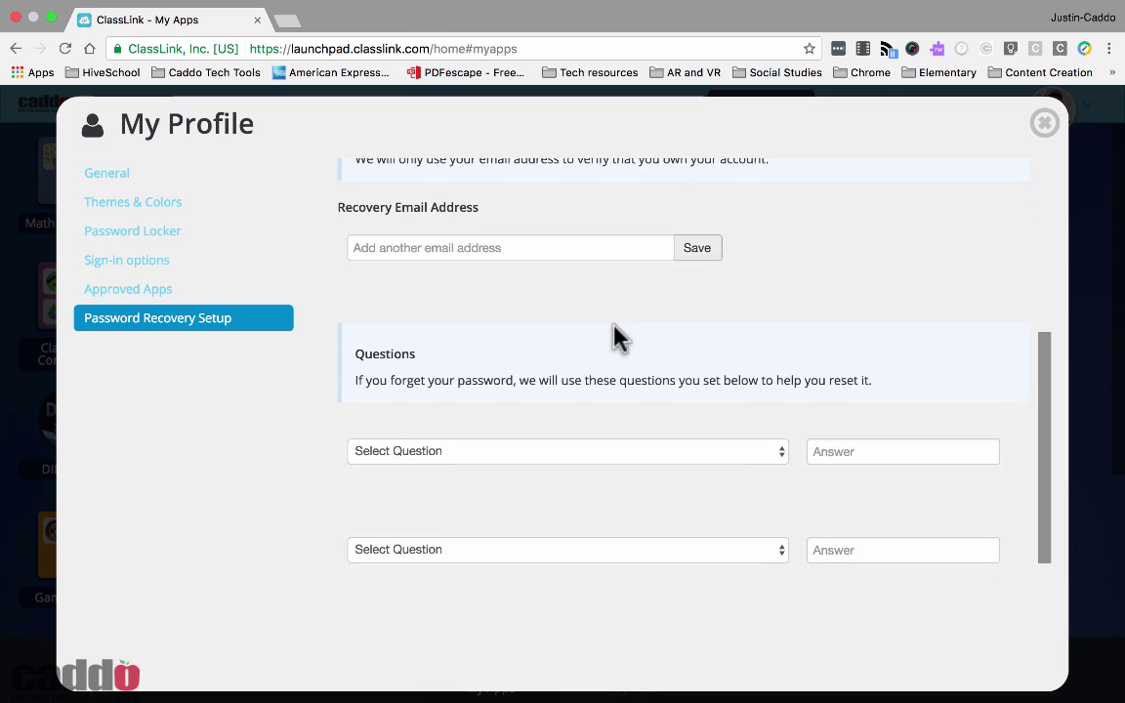
scroll(616, 337, "down", 3)
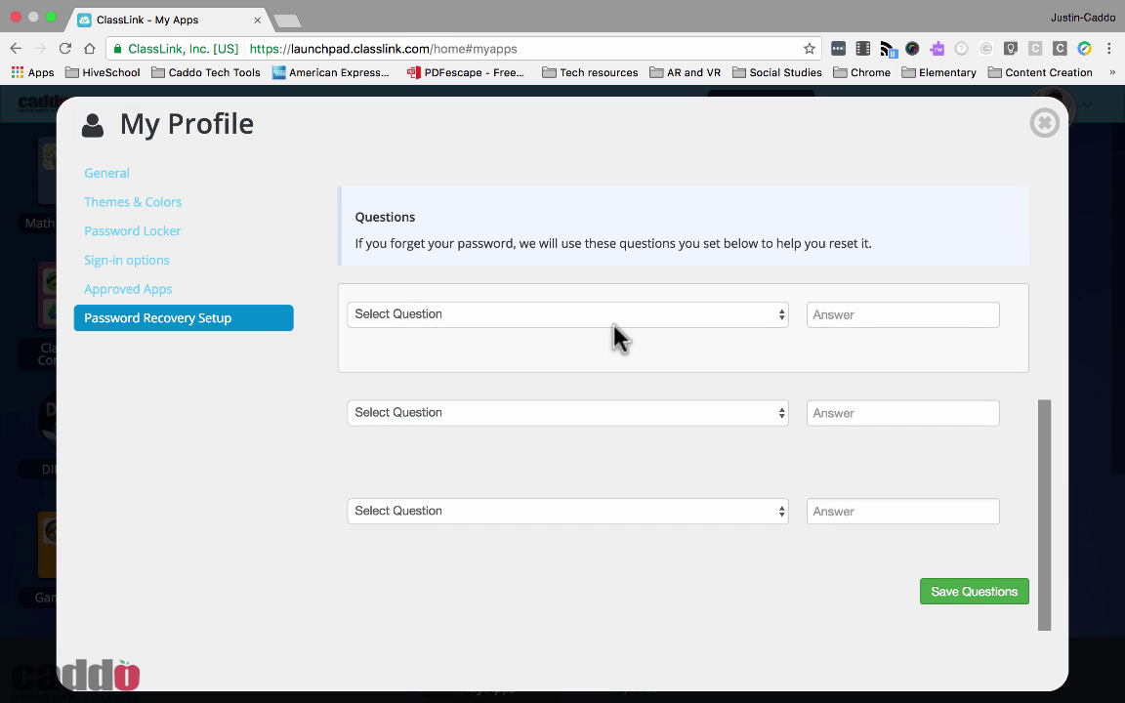
scroll(616, 337, "up", 3)
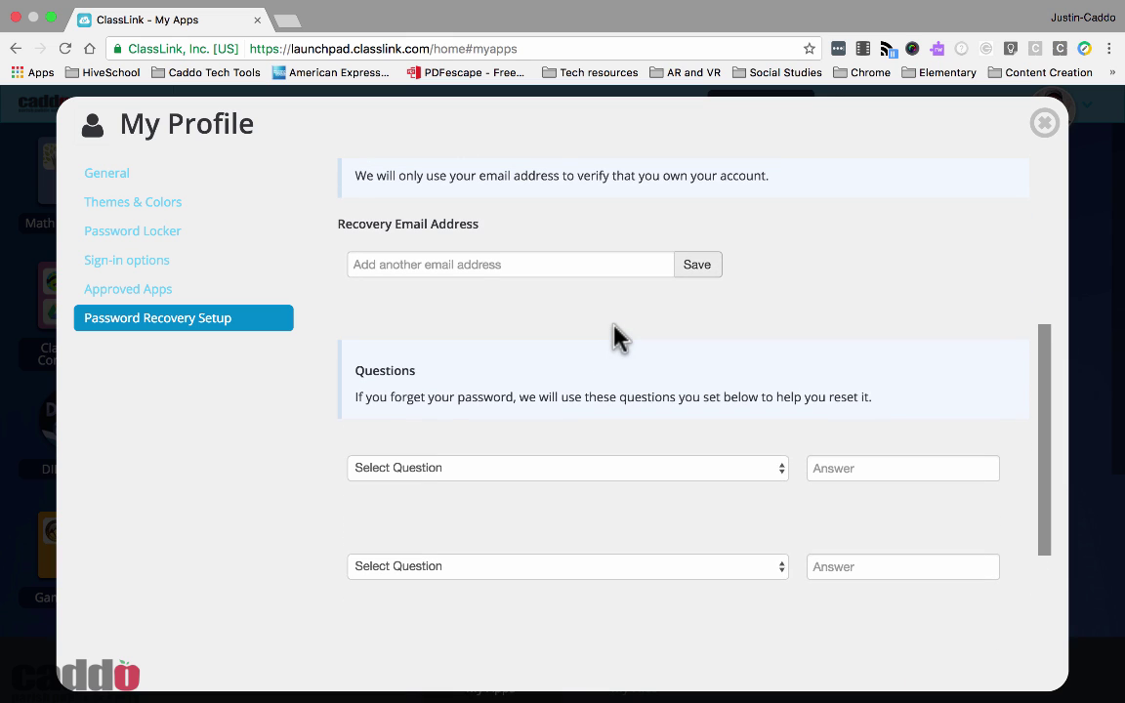
scroll(616, 337, "up", 6)
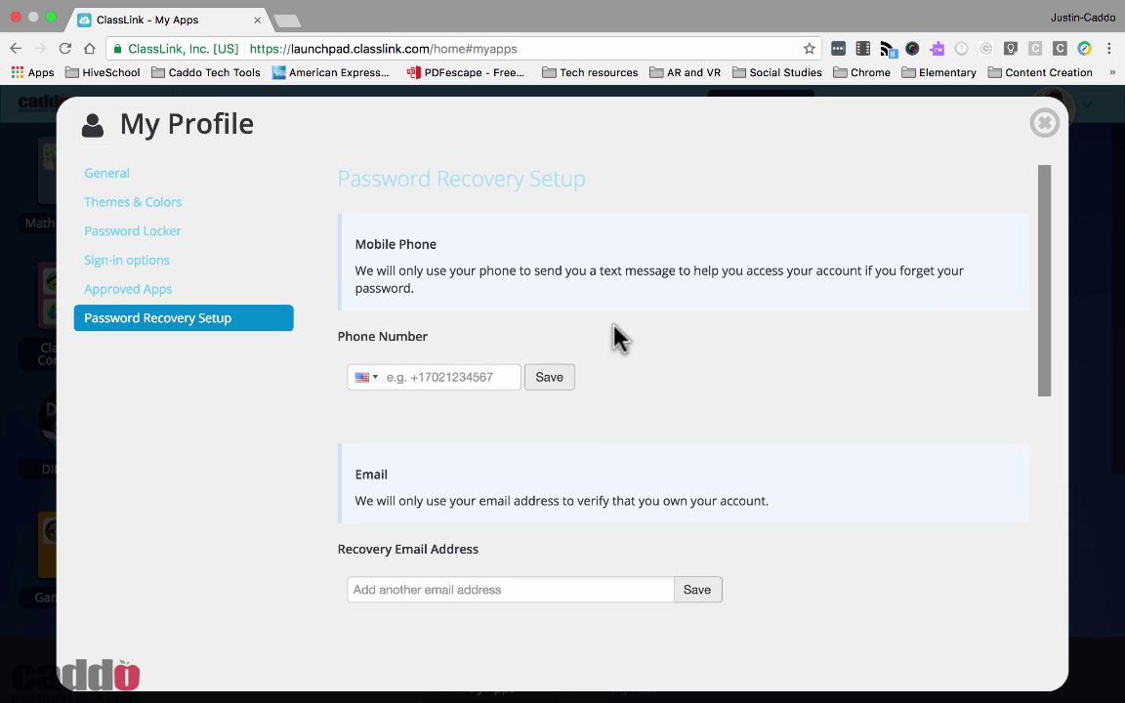
scroll(432, 404, "down", 3)
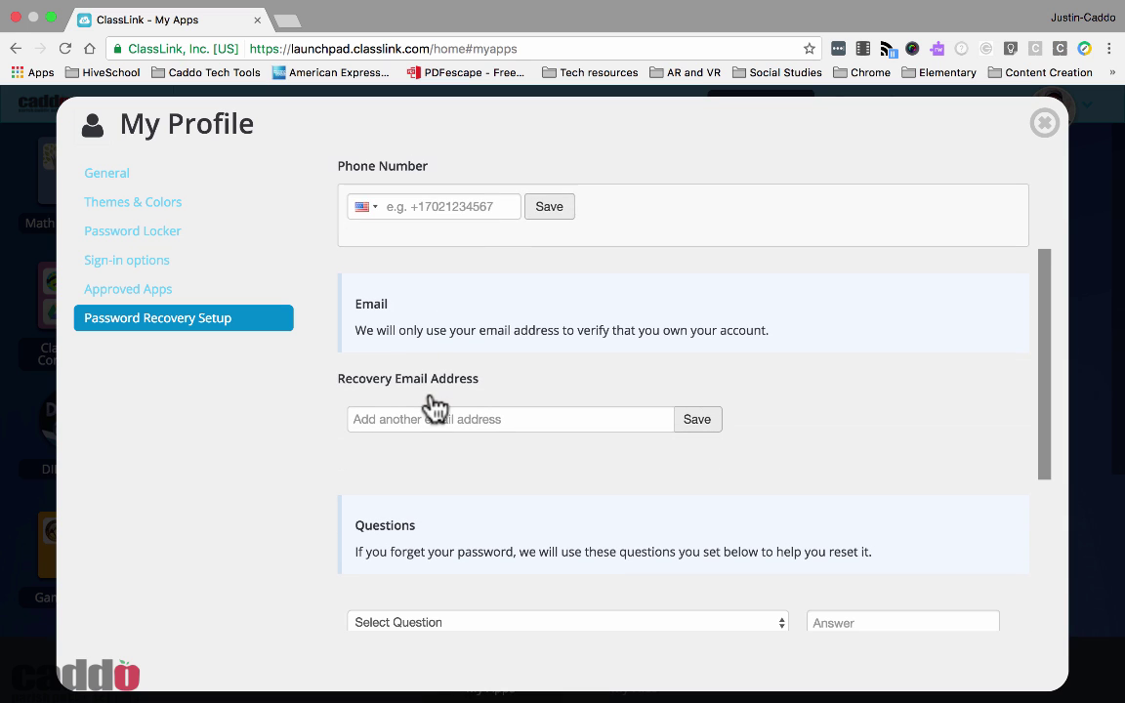
scroll(409, 203, "up", 1)
scroll(449, 357, "down", 6)
scroll(586, 514, "down", 1)
scroll(584, 510, "up", 10)
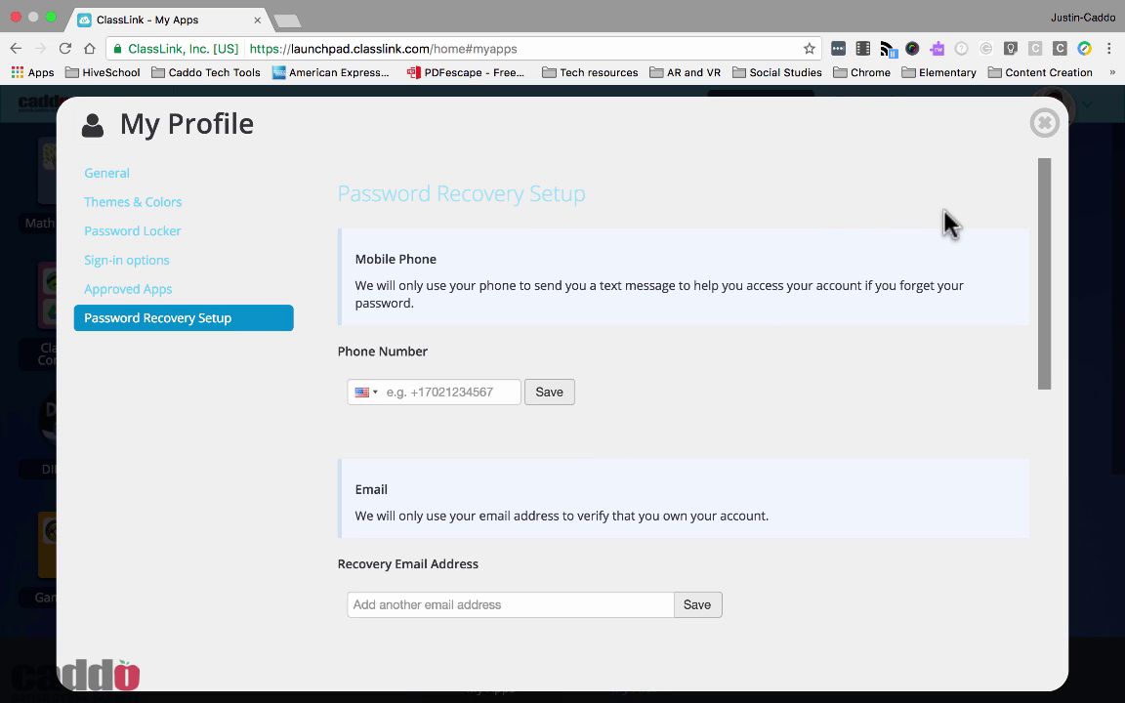
Close My Profile, launch My Files in a new tab, and return to the My Apps tab
left_click(1045, 130)
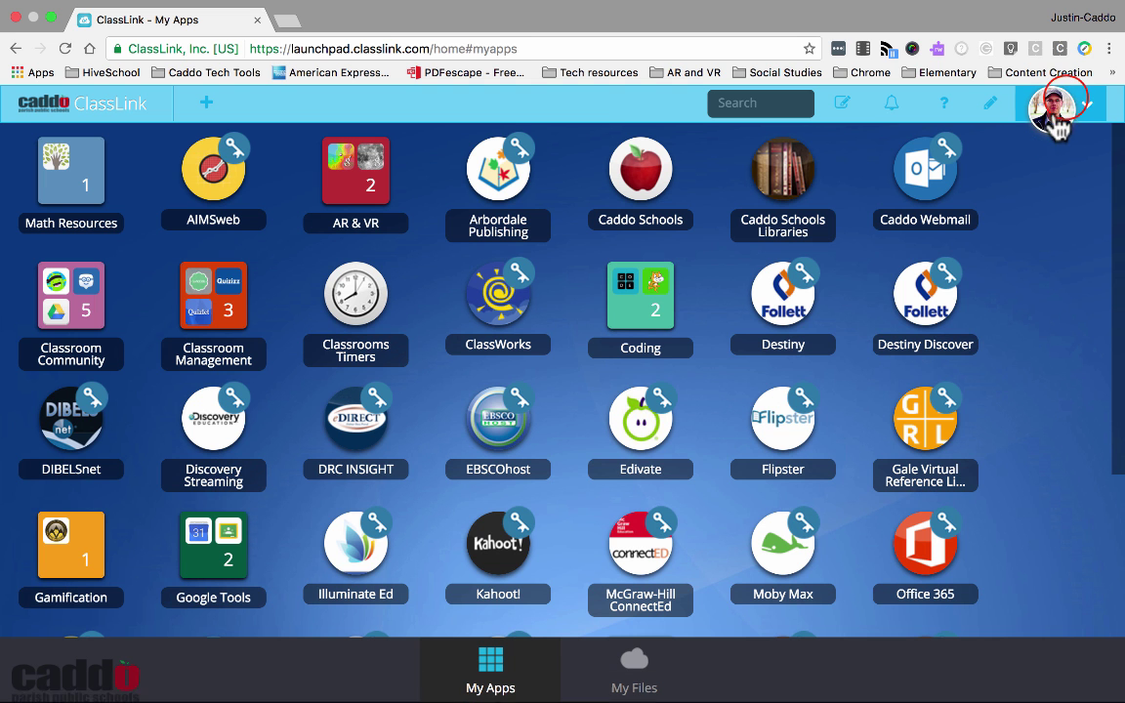
left_click(1069, 109)
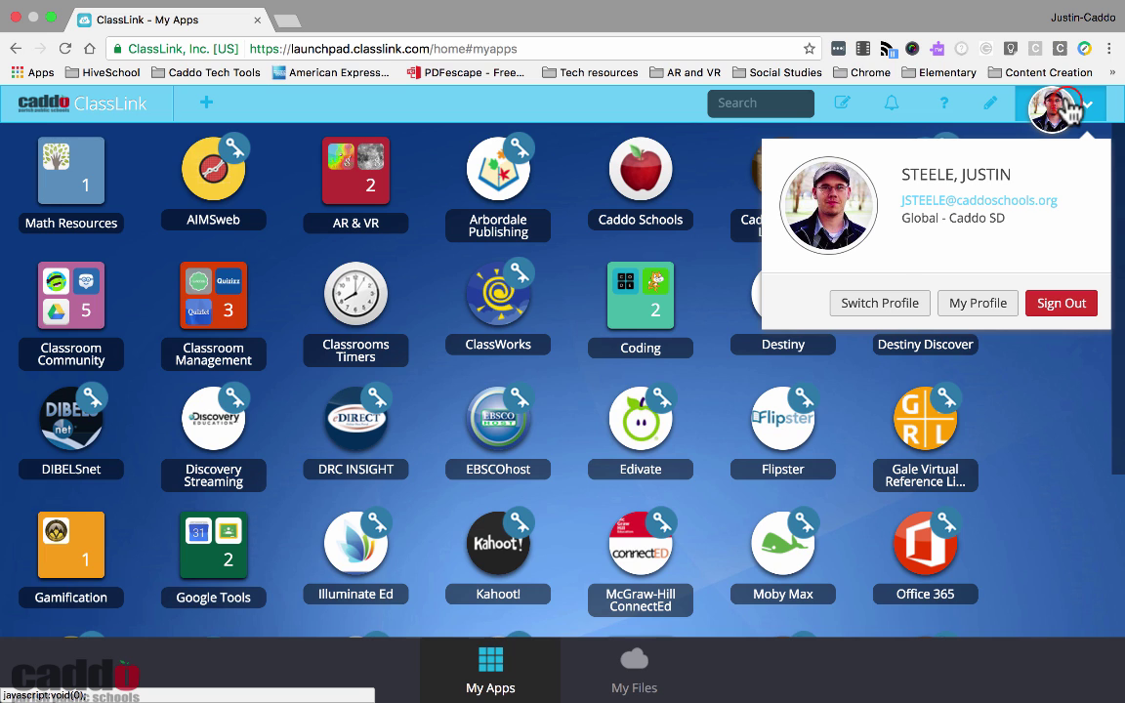
left_click(1069, 109)
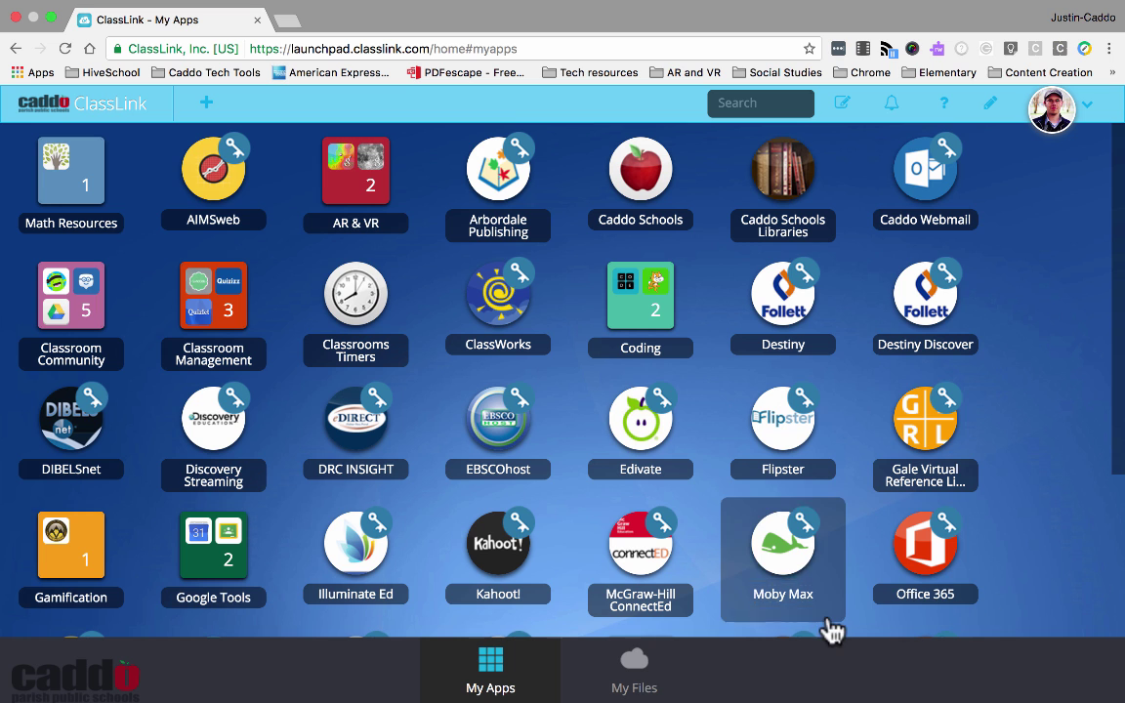
left_click(635, 677)
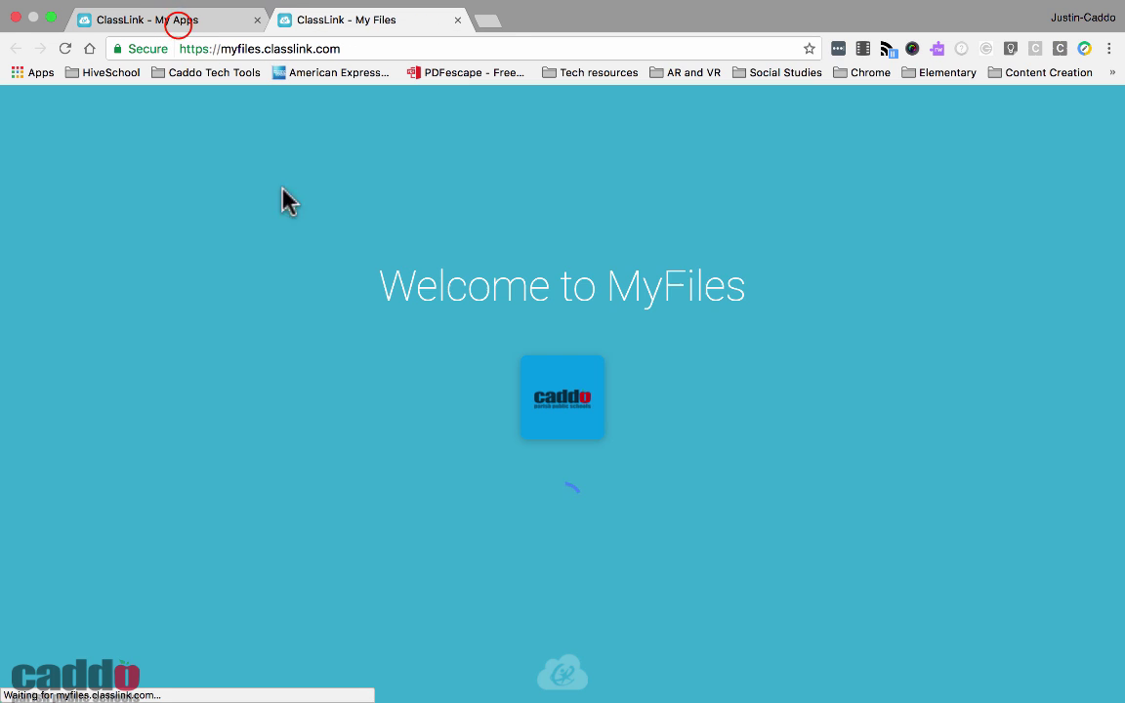
left_click(179, 20)
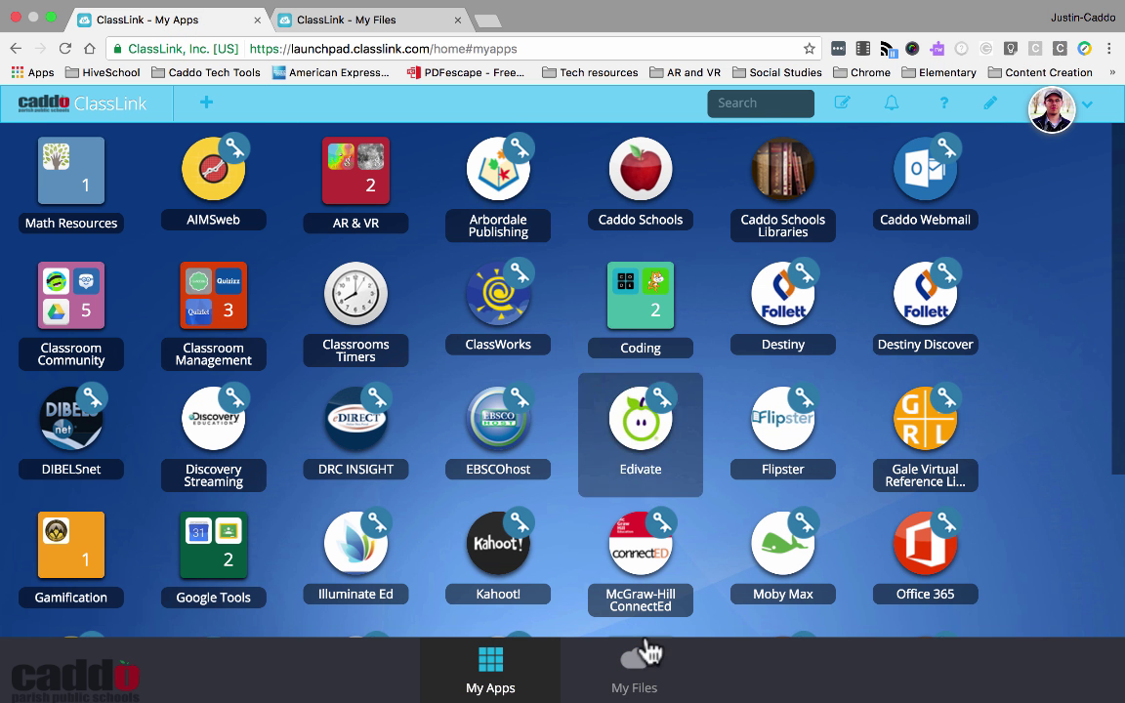
Browse My Documents > Microsoft Office in ClassLink Drive, back out, then show Google Drive's contents
left_click(299, 19)
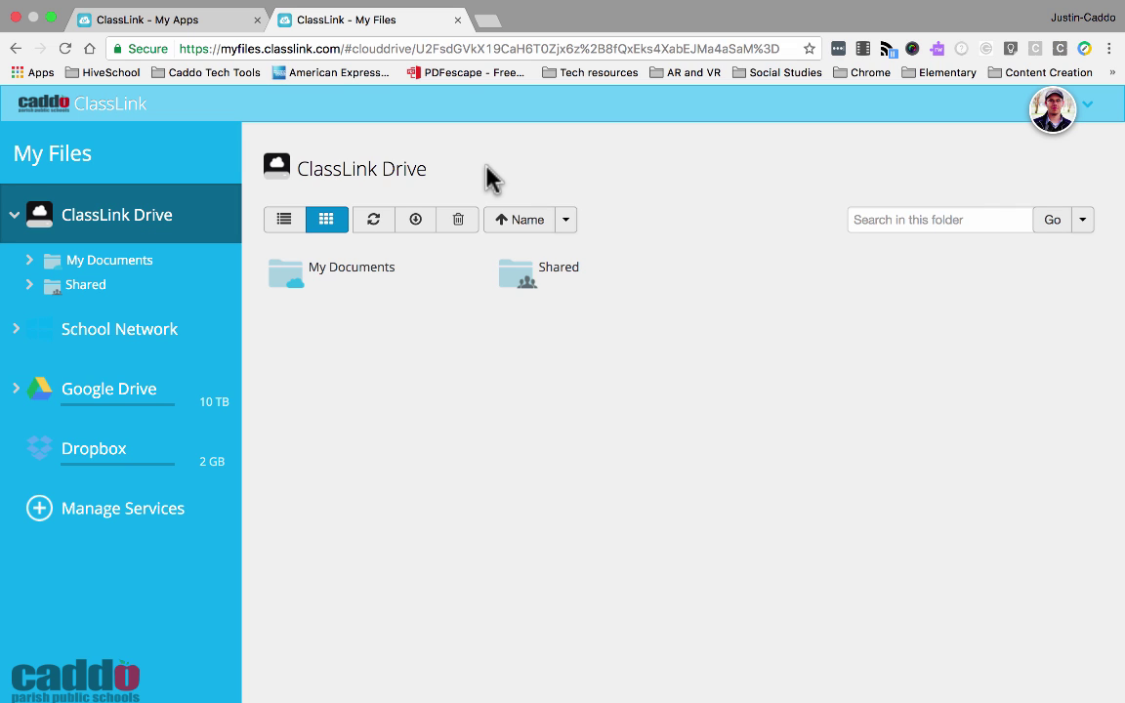
double_click(333, 276)
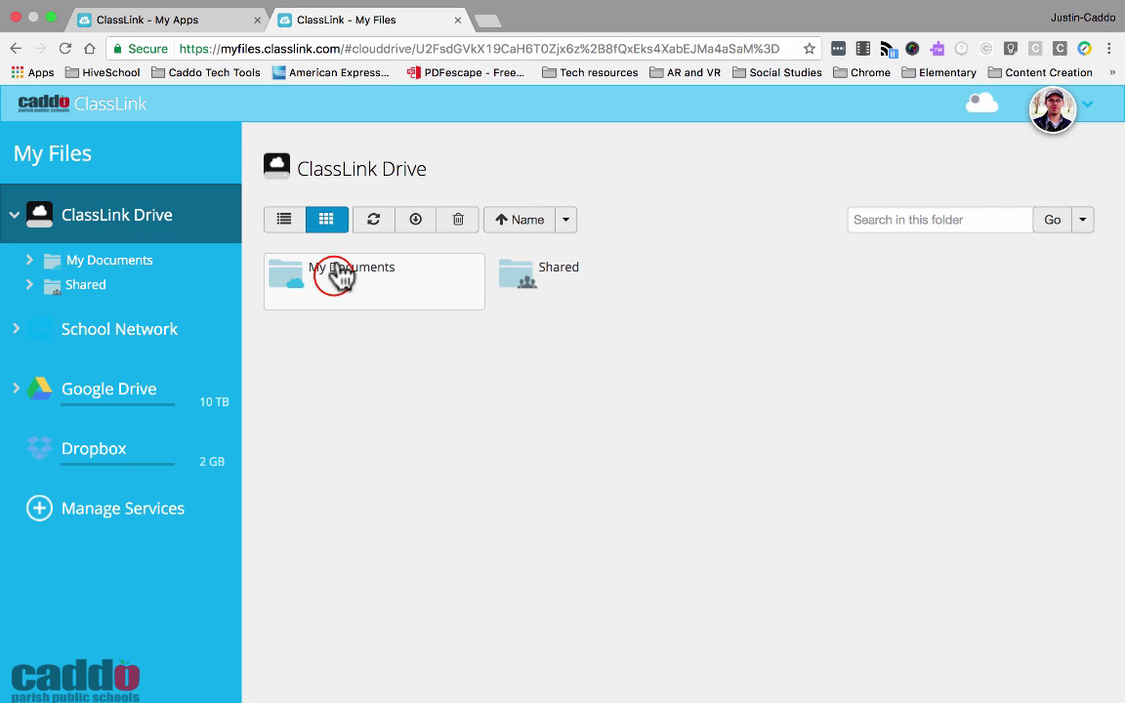
double_click(337, 277)
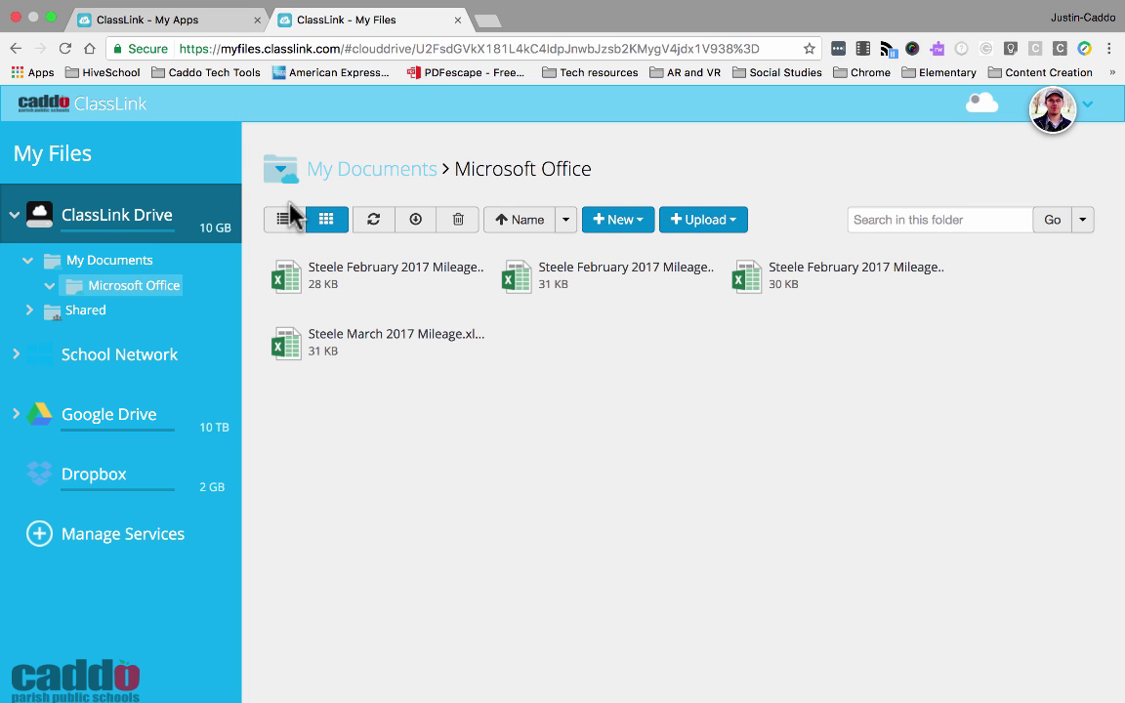
left_click(17, 48)
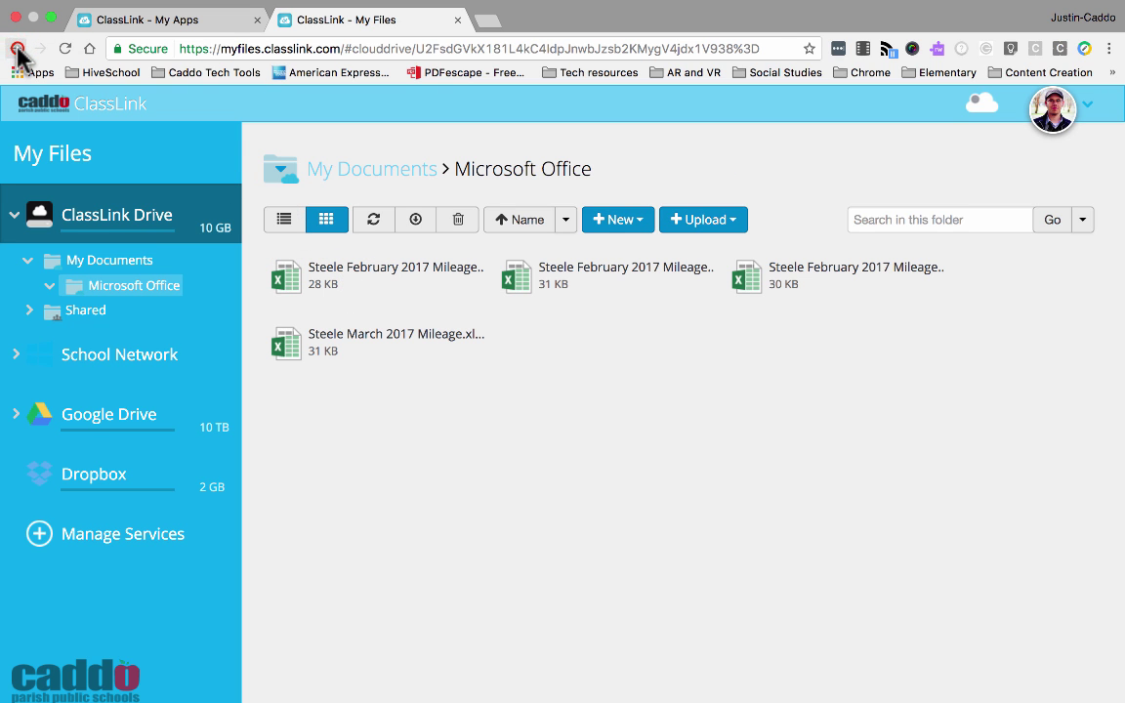
left_click(17, 48)
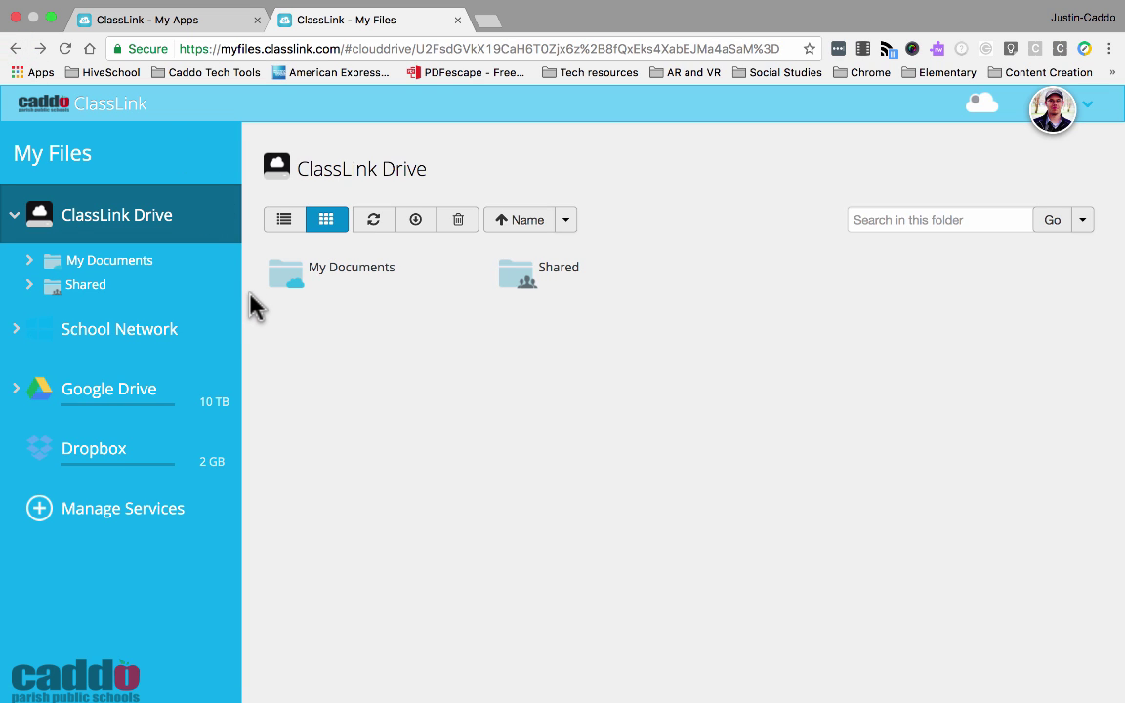
left_click(78, 390)
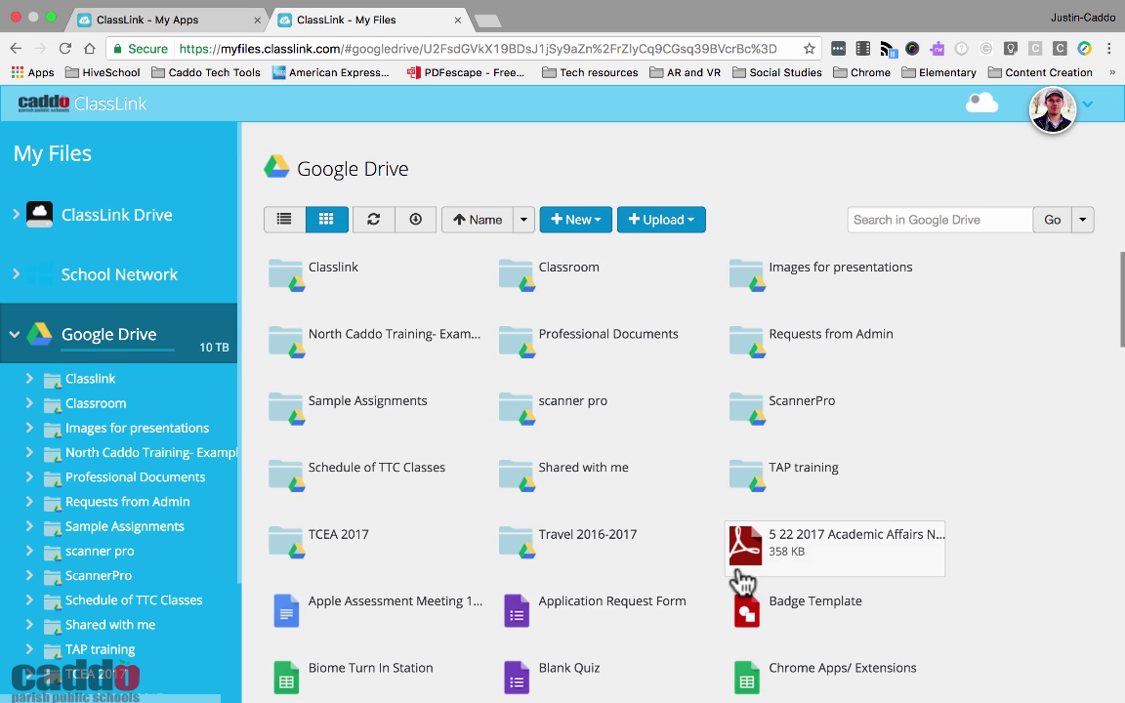
Review the connected services (Google Drive, Dropbox), then open ClassLink Drive's My Documents folder
left_click(22, 336)
mouse_move(41, 449)
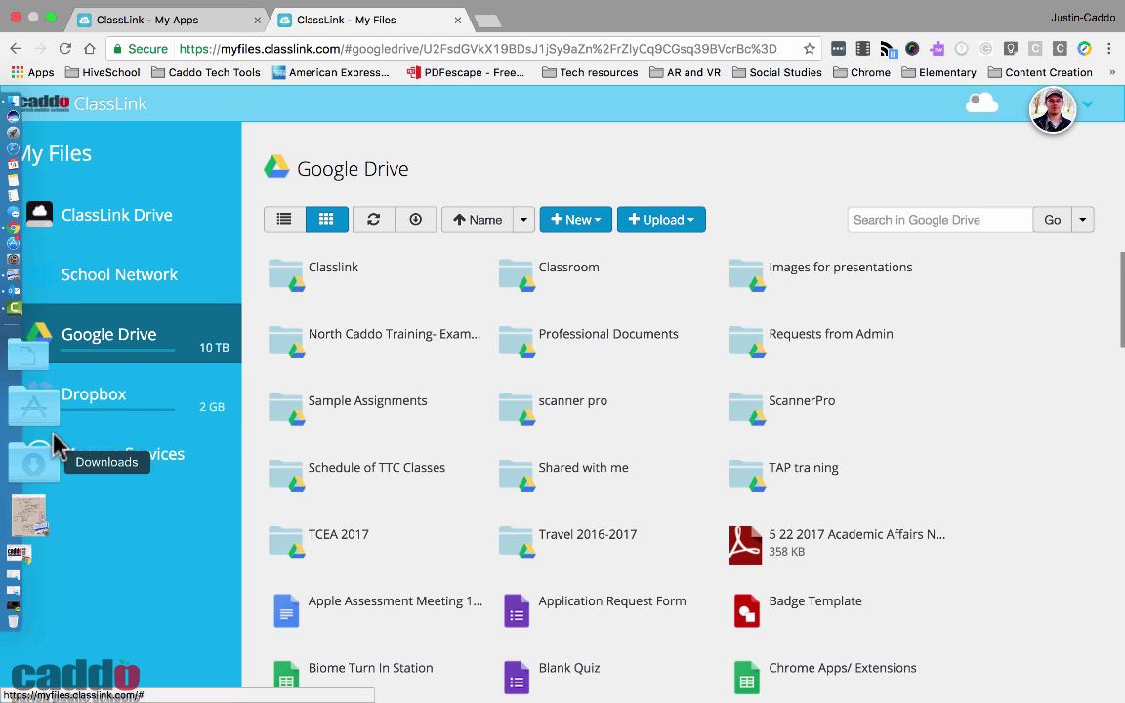
left_click(110, 454)
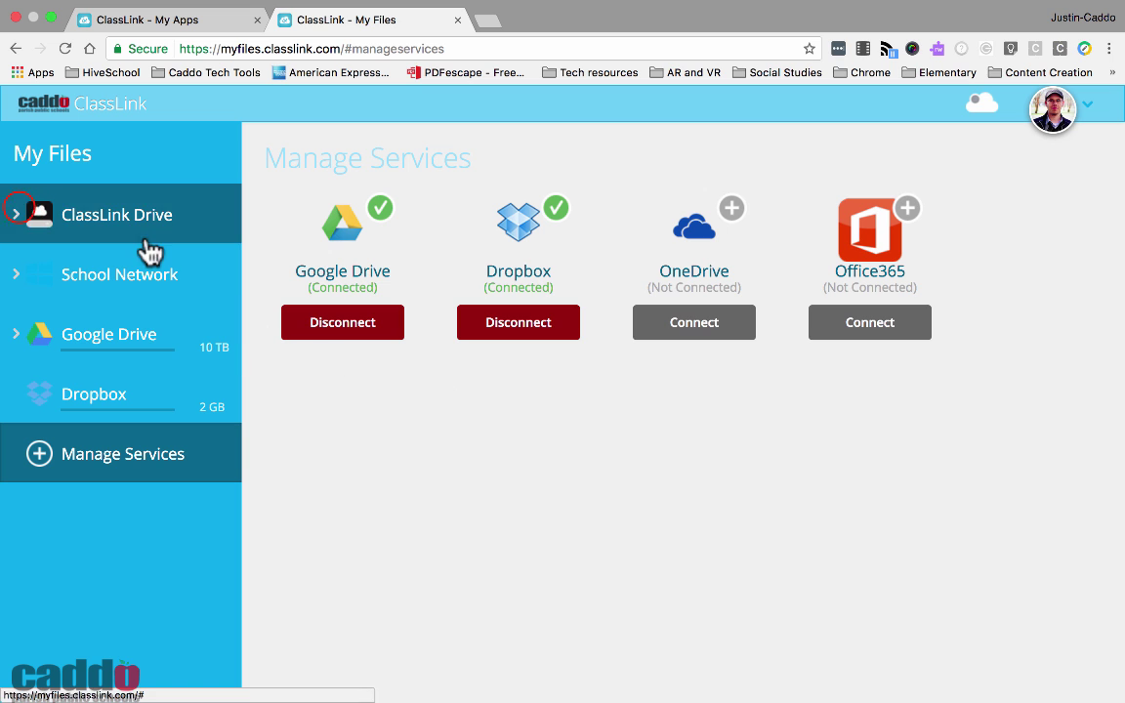
left_click(19, 216)
left_click(137, 260)
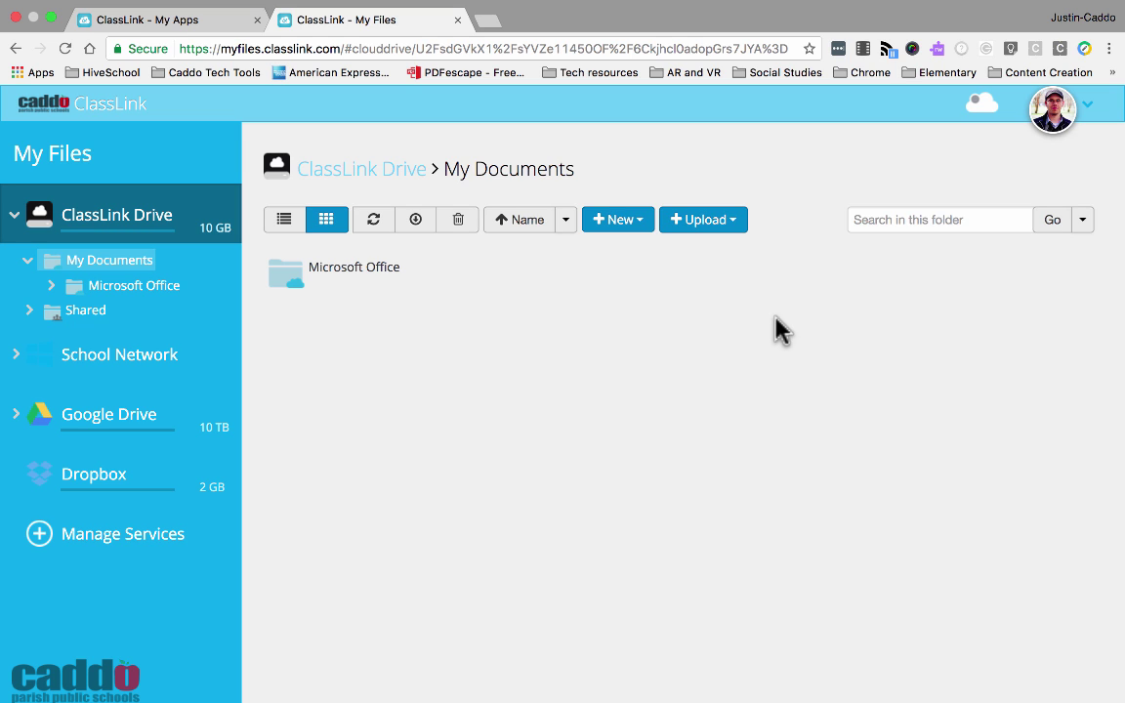
View and dismiss the Download ClassLink Agent information, then close the My Files tab
left_click(981, 105)
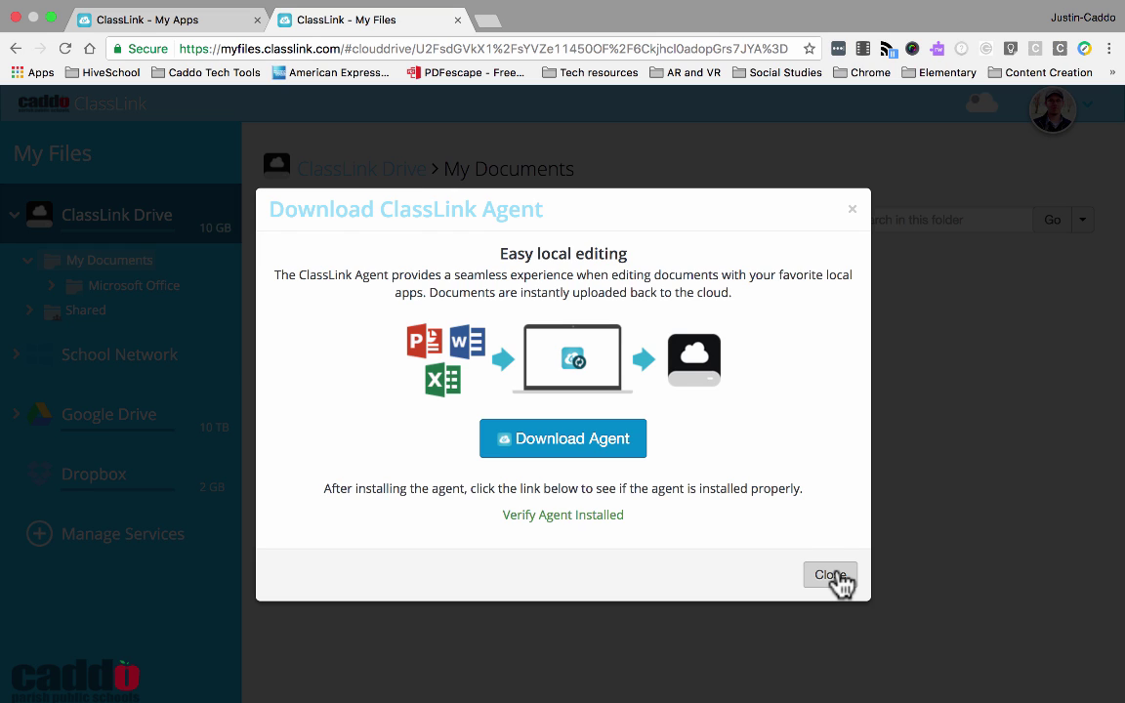
left_click(837, 575)
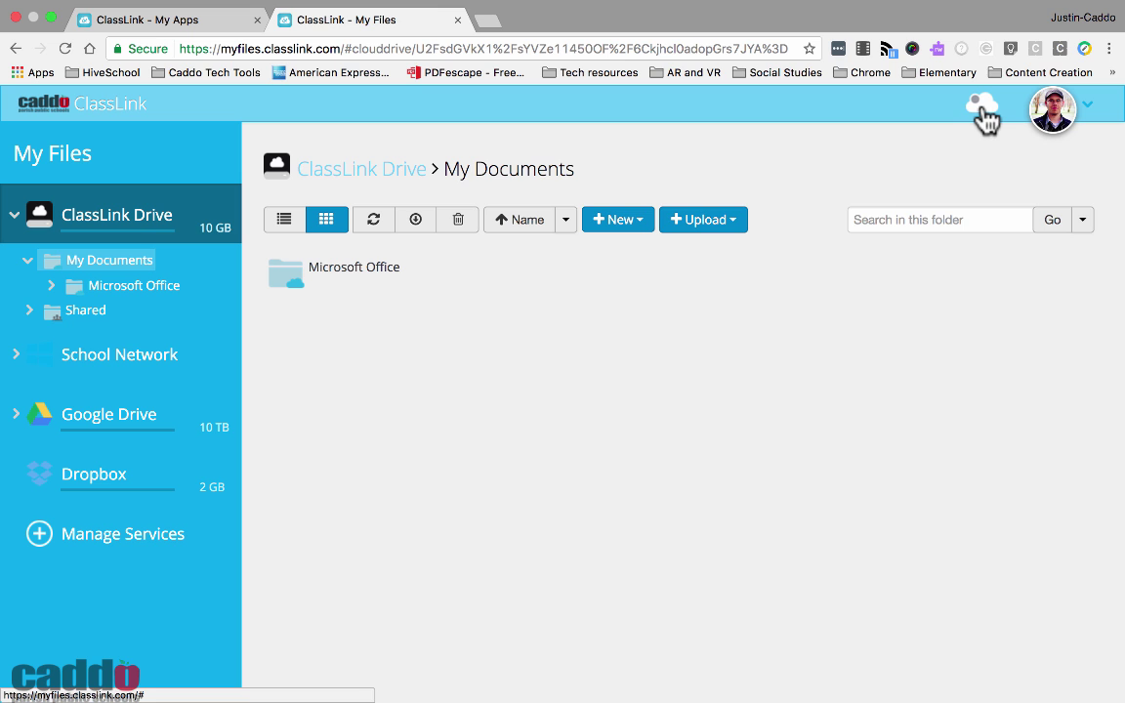
left_click(457, 19)
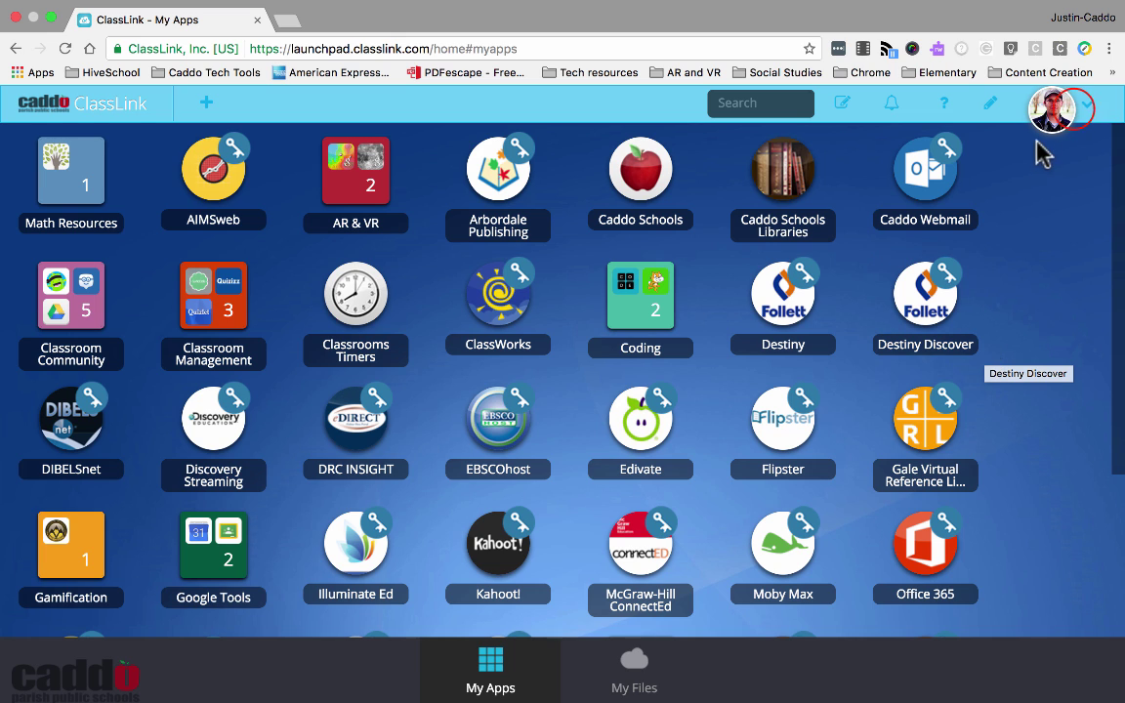
Sign out of ClassLink from the avatar menu and close the extra blank tab
left_click(1053, 108)
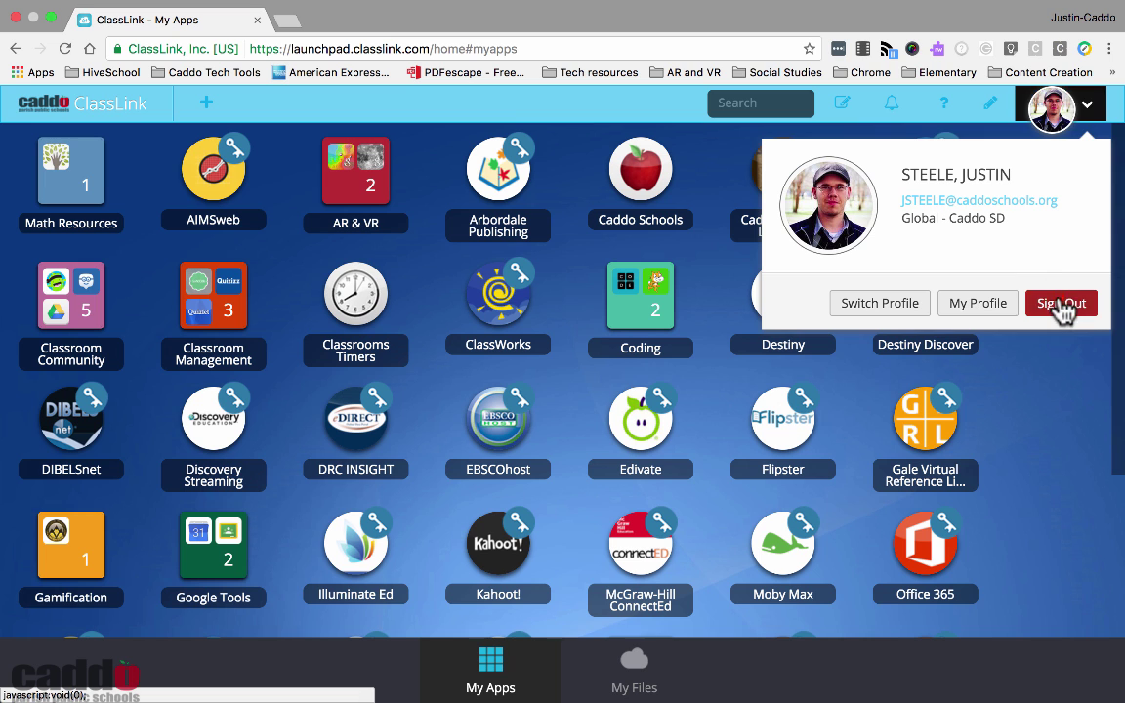
left_click(1061, 303)
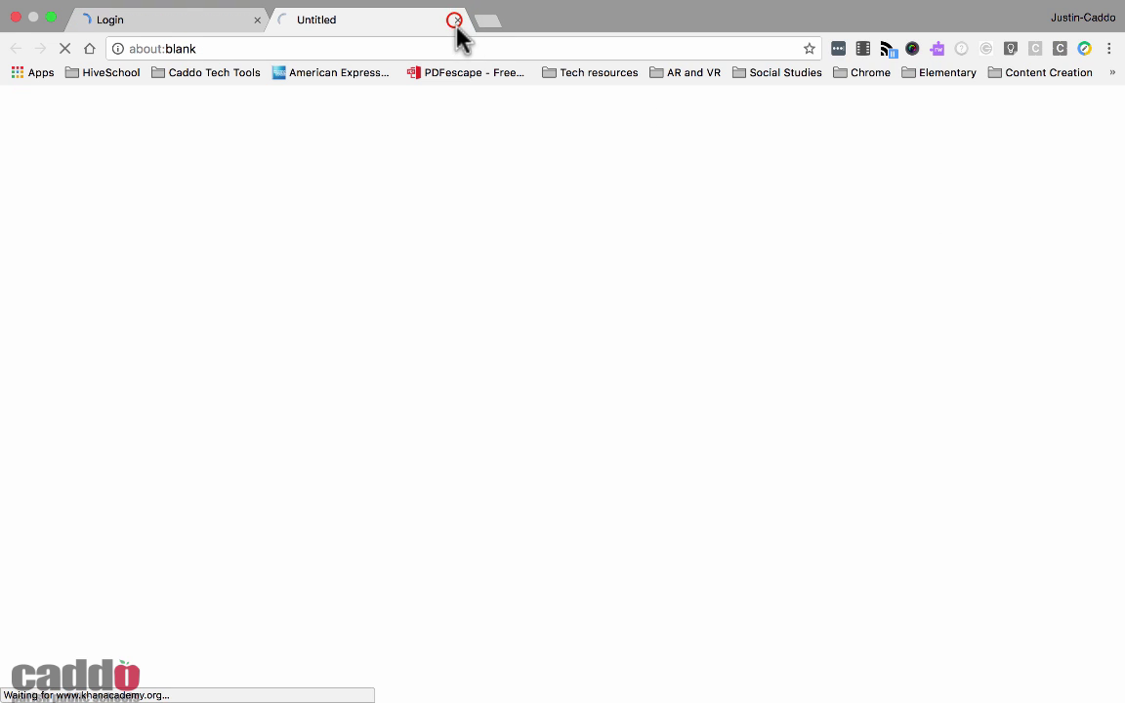
left_click(457, 21)
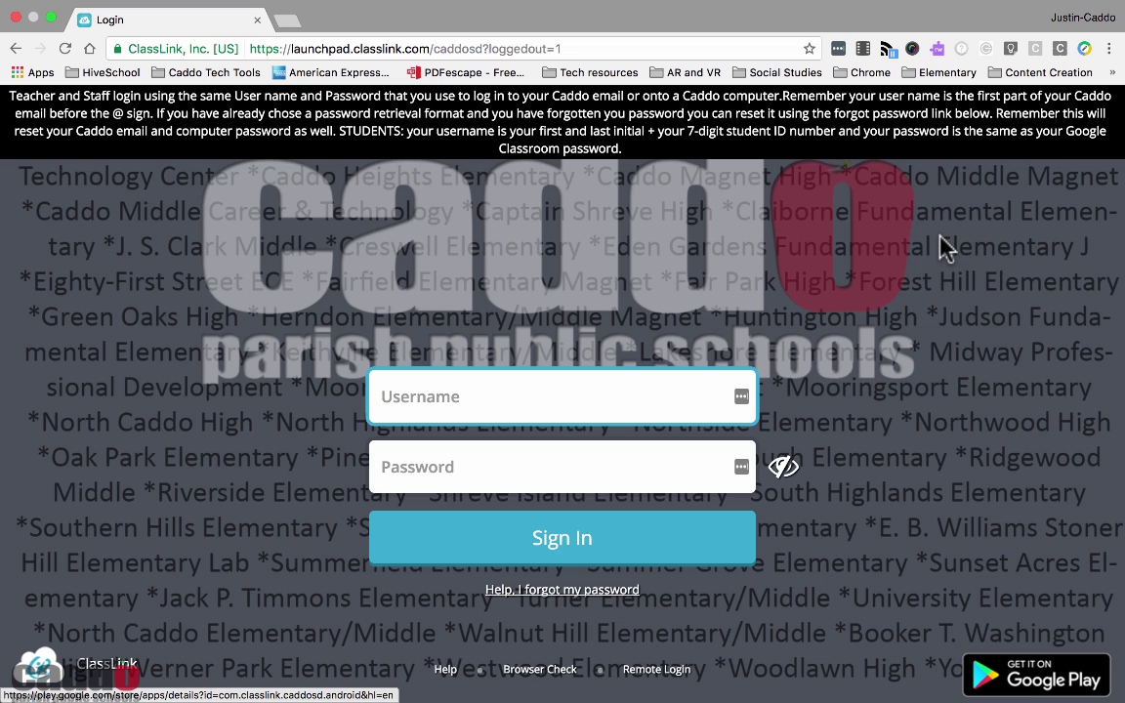
Stop the screen recording from the recorder's options menu
mouse_move(933, 11)
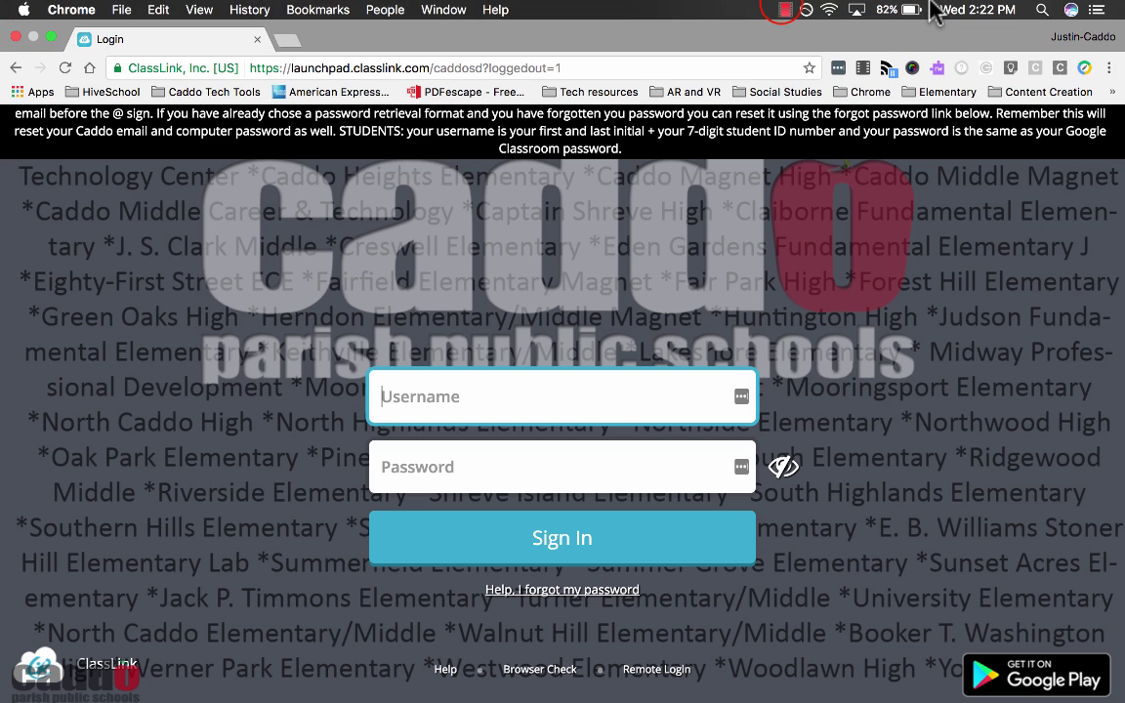
left_click(785, 10)
left_click(799, 32)
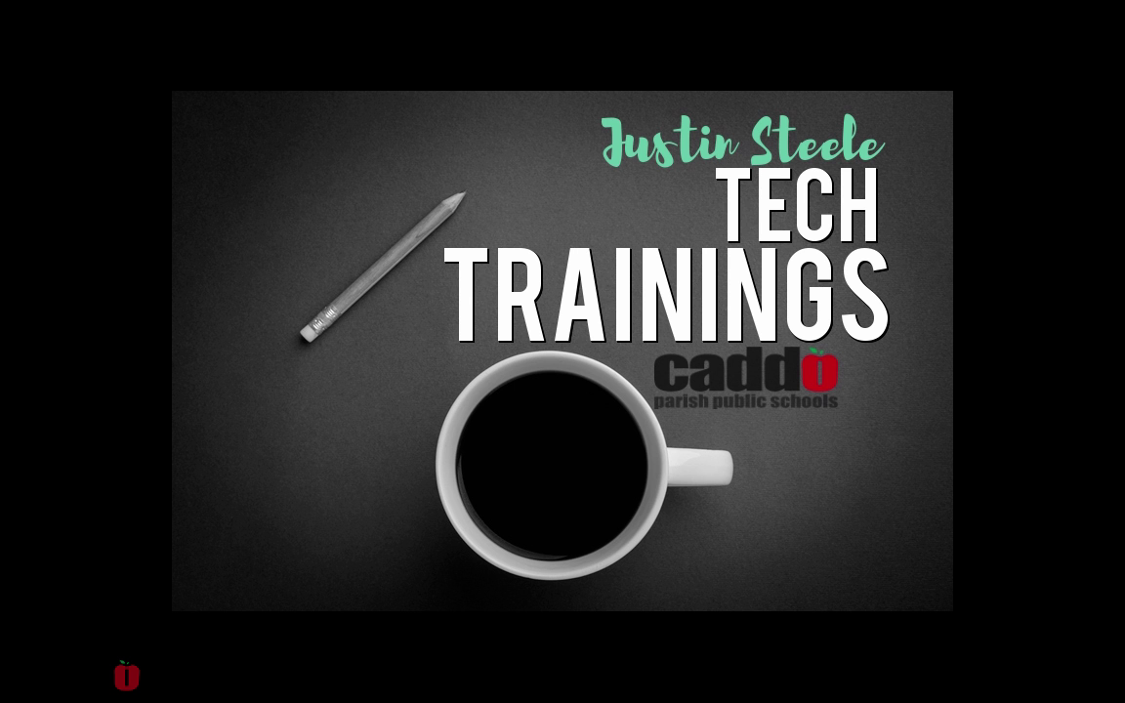